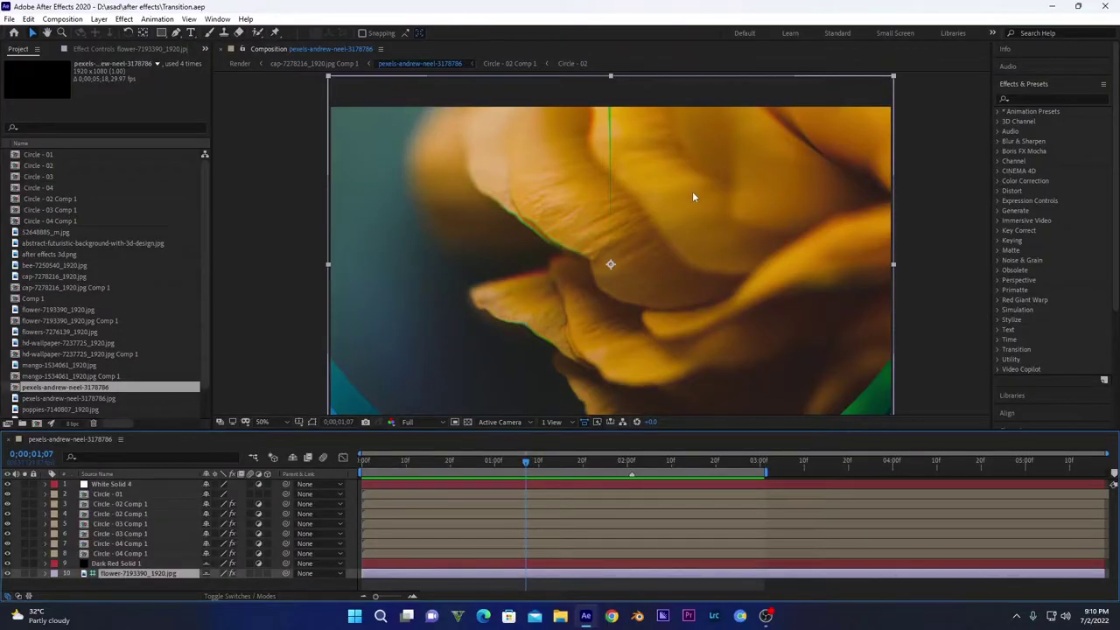
Review the circle layers of the finished pexels-andrew-neel-3178786 composition, checking their effects and appearance at different times
{"action": "left_click", "coordinate": [179, 504]}
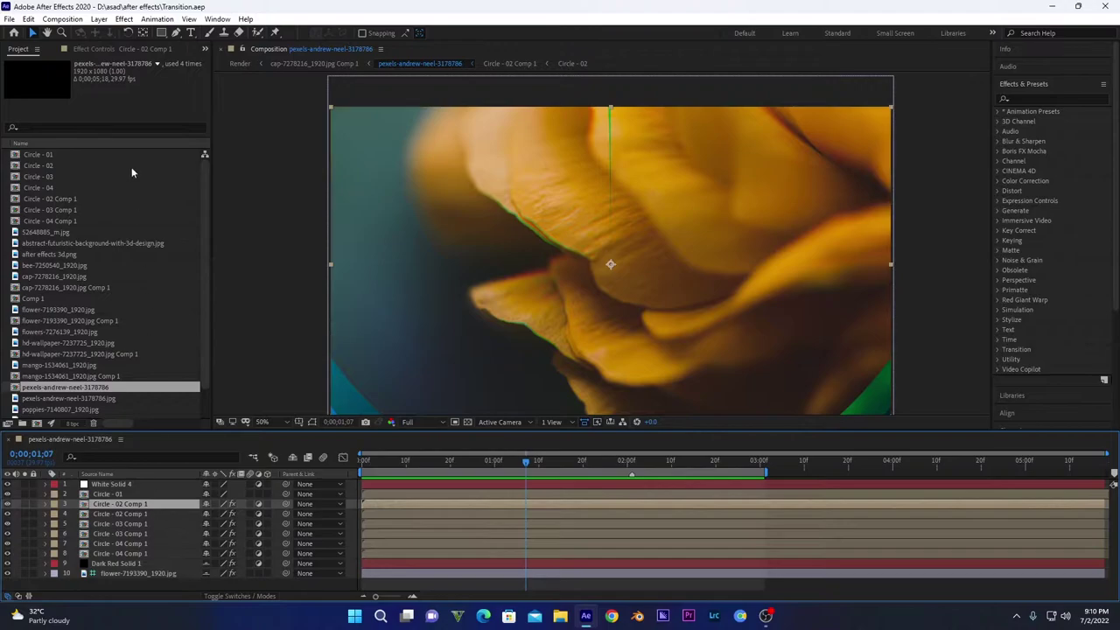
{"action": "left_click", "coordinate": [131, 48]}
{"action": "left_click", "coordinate": [110, 495]}
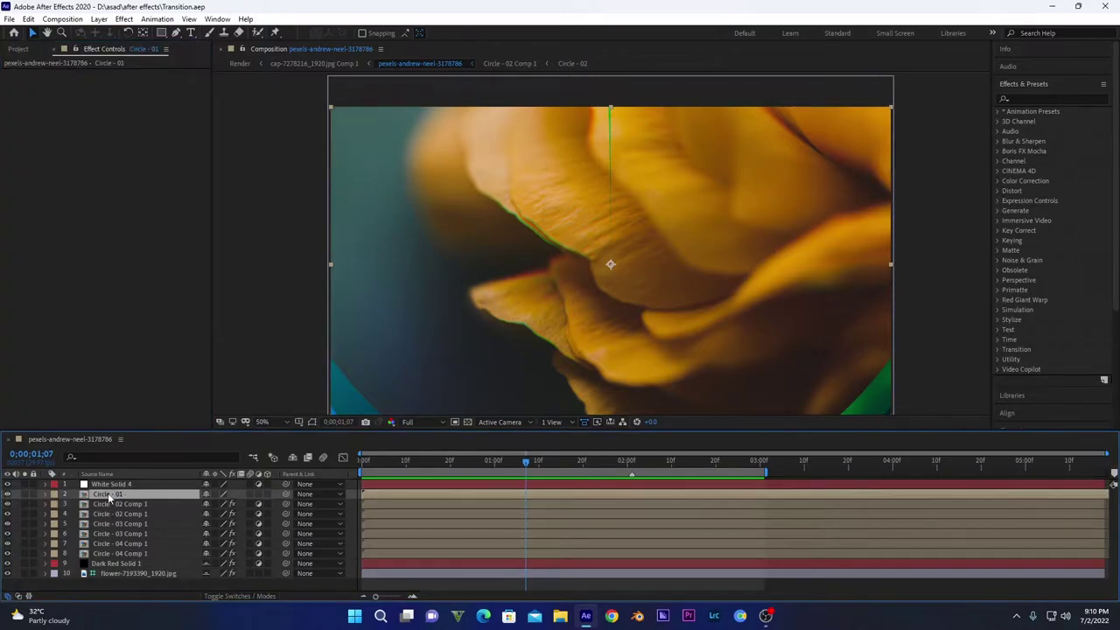
{"action": "left_click_drag", "start_coordinate": [458, 462], "coordinate": [435, 472]}
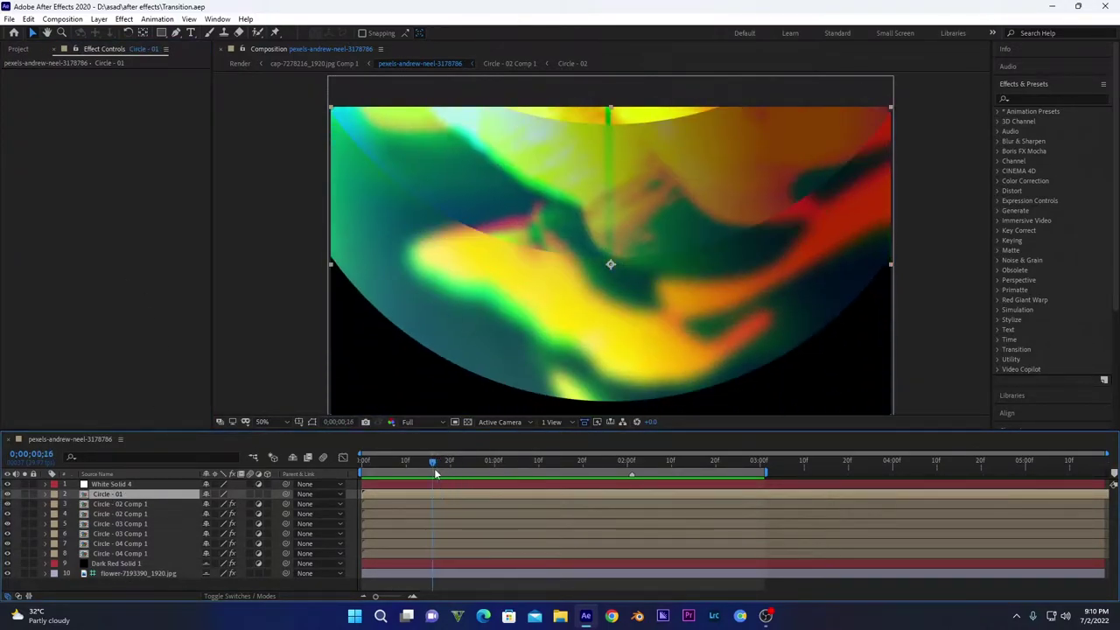
{"action": "double_click", "coordinate": [110, 494]}
{"action": "left_click", "coordinate": [82, 438]}
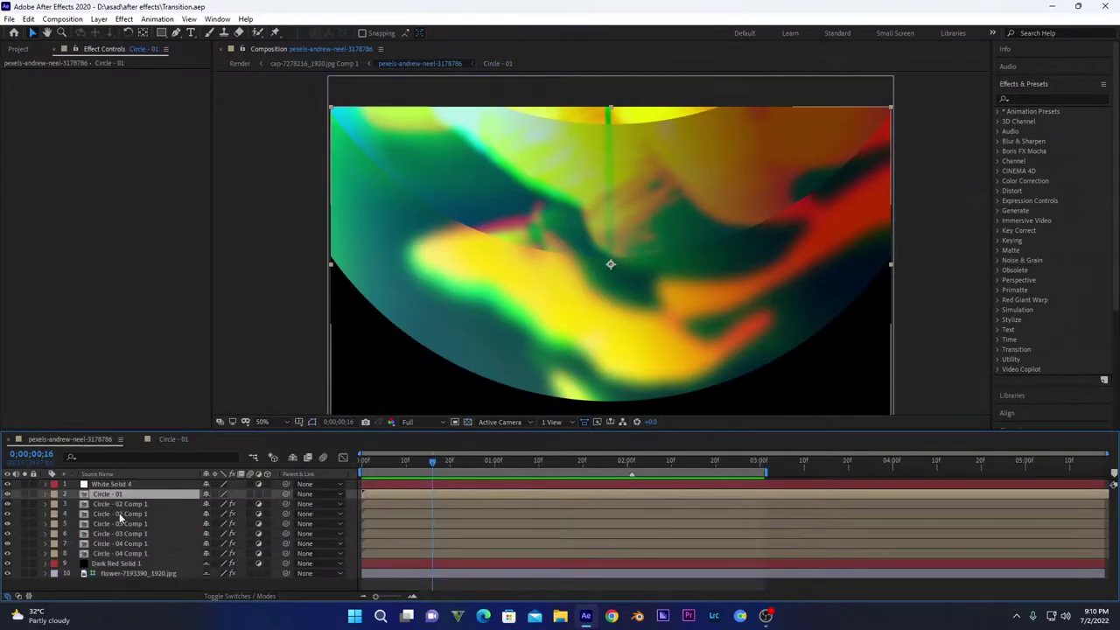
{"action": "left_click", "coordinate": [113, 503]}
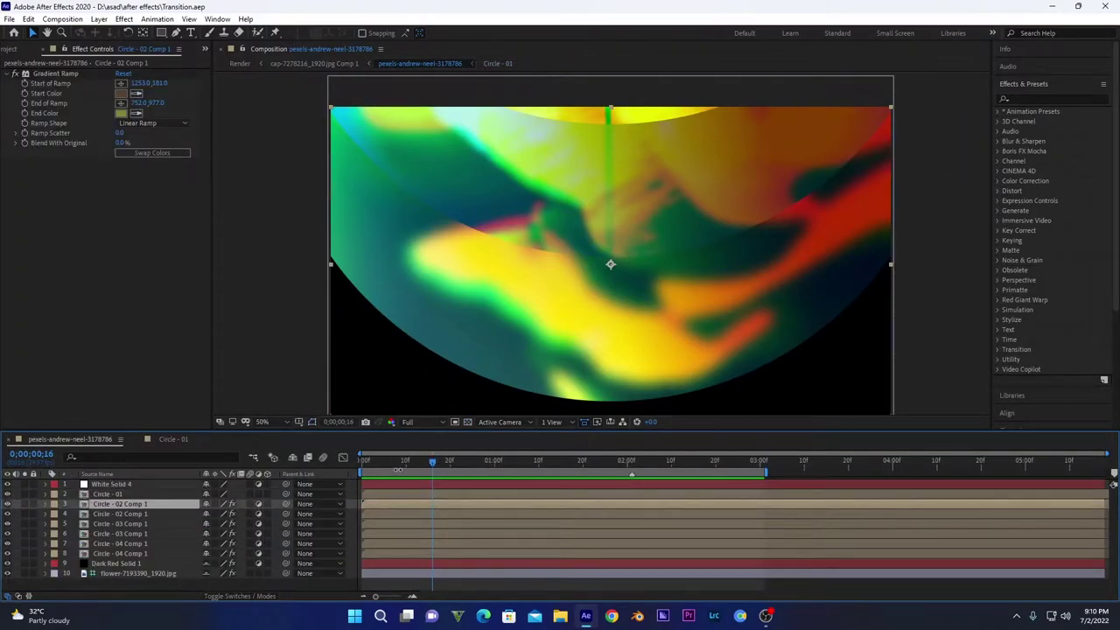
{"action": "left_click_drag", "start_coordinate": [402, 471], "coordinate": [365, 465]}
Examine the nested compositions Circle - 01, Circle - 02 Comp 1 and Circle - 02, then return to pexels-andrew-neel-3178786
{"action": "double_click", "coordinate": [110, 495]}
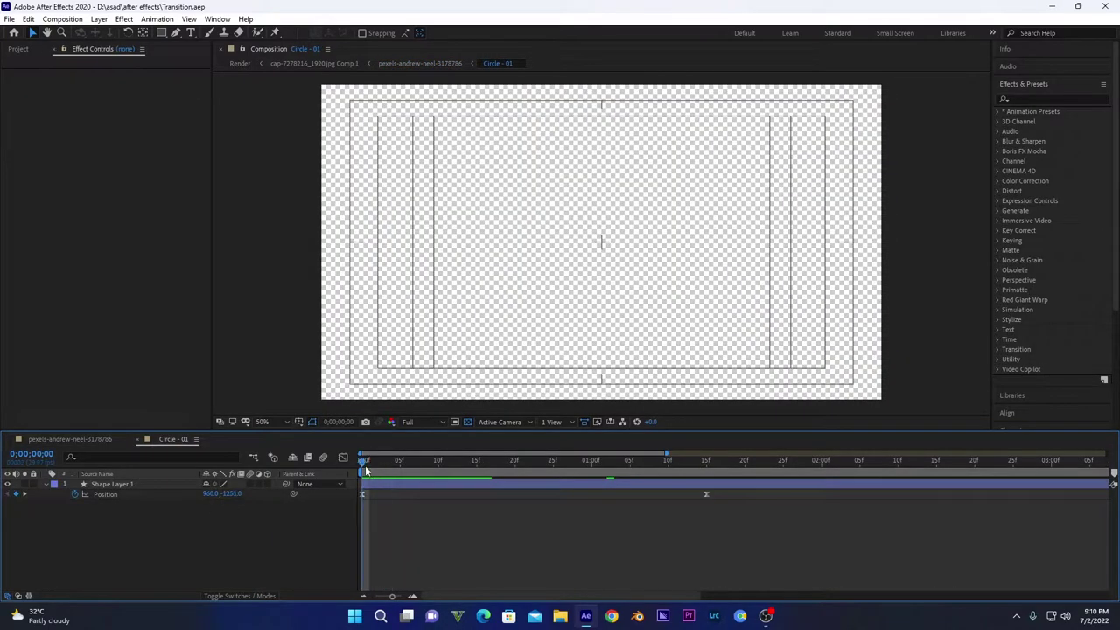
{"action": "left_click", "coordinate": [70, 438]}
{"action": "double_click", "coordinate": [114, 518]}
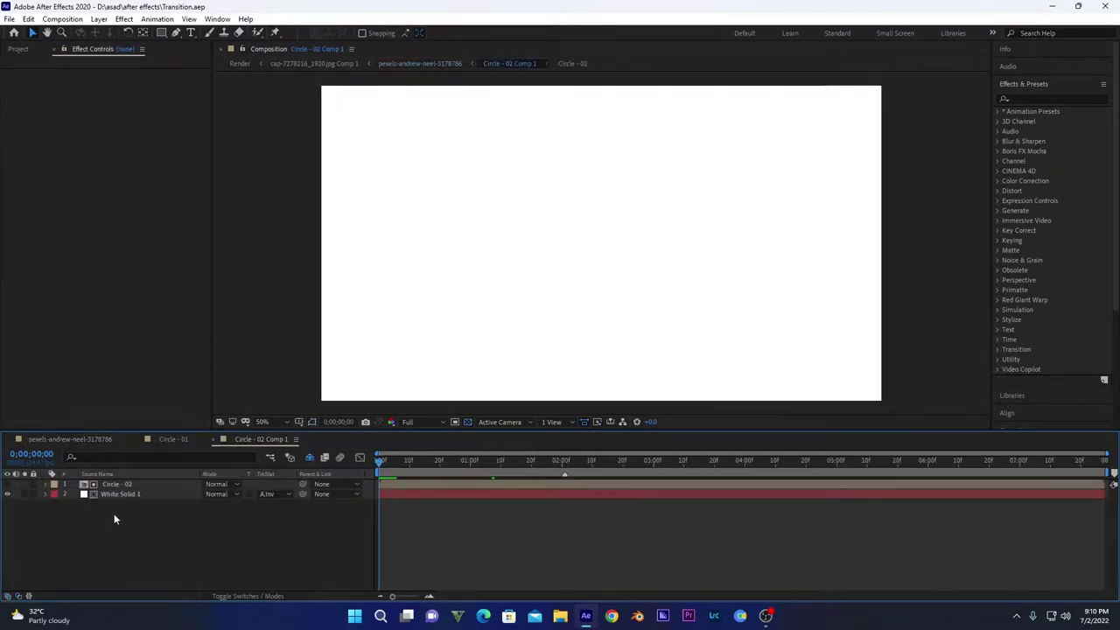
{"action": "double_click", "coordinate": [132, 486]}
{"action": "left_click_drag", "start_coordinate": [393, 466], "coordinate": [548, 461]}
{"action": "left_click", "coordinate": [102, 439]}
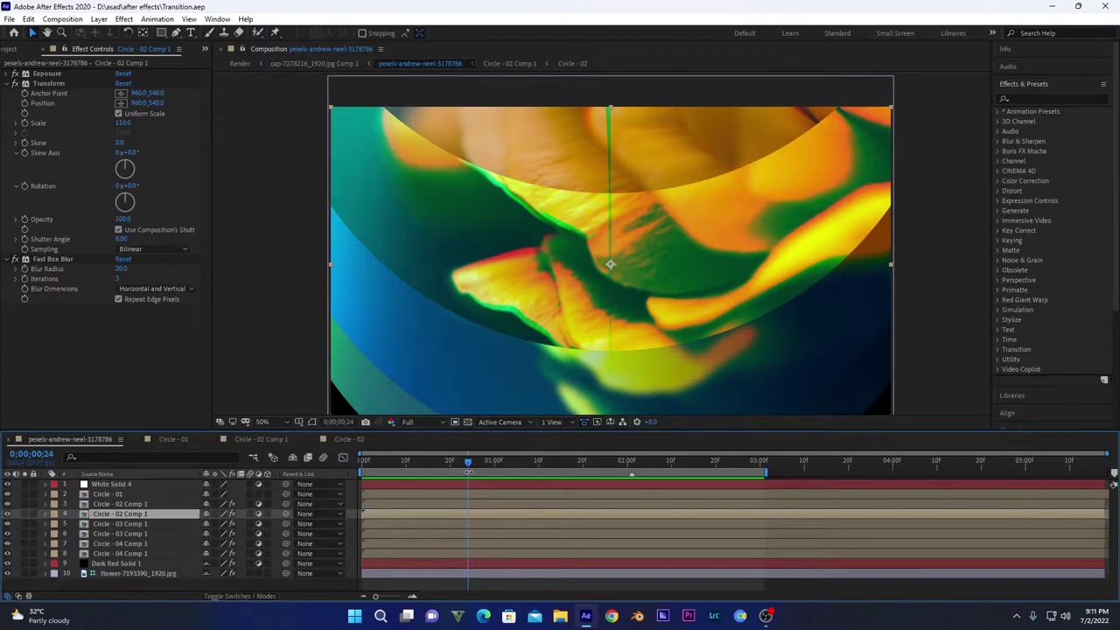
Inspect the effects on the flower image layer and Dark Red Solid 1 in the finished composition
{"action": "left_click_drag", "start_coordinate": [467, 461], "coordinate": [459, 461]}
{"action": "left_click", "coordinate": [118, 573]}
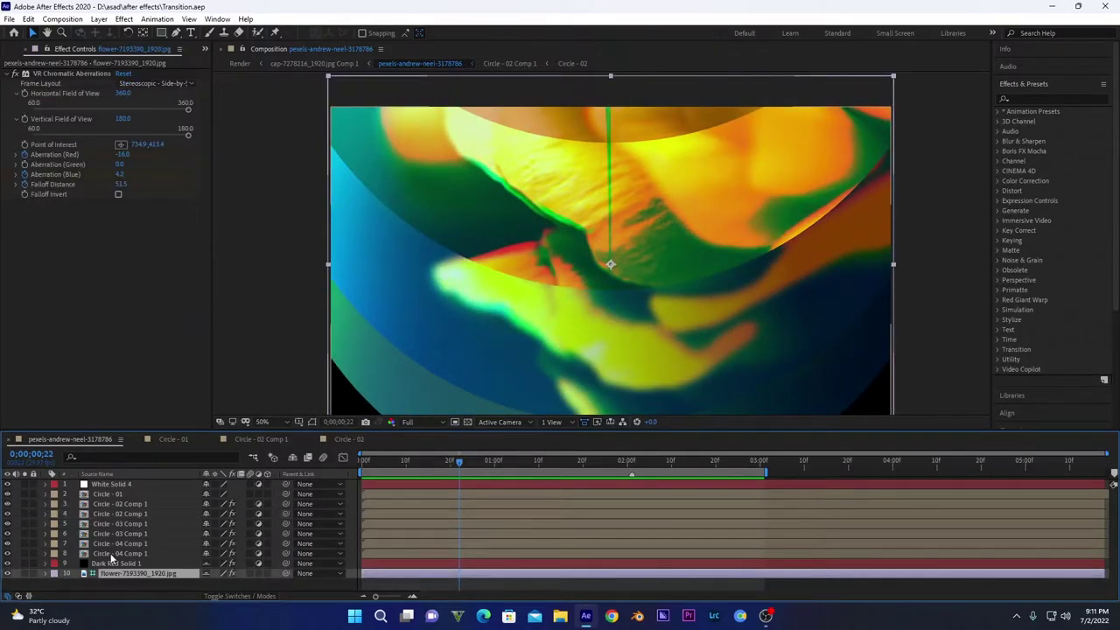
{"action": "left_click", "coordinate": [118, 563]}
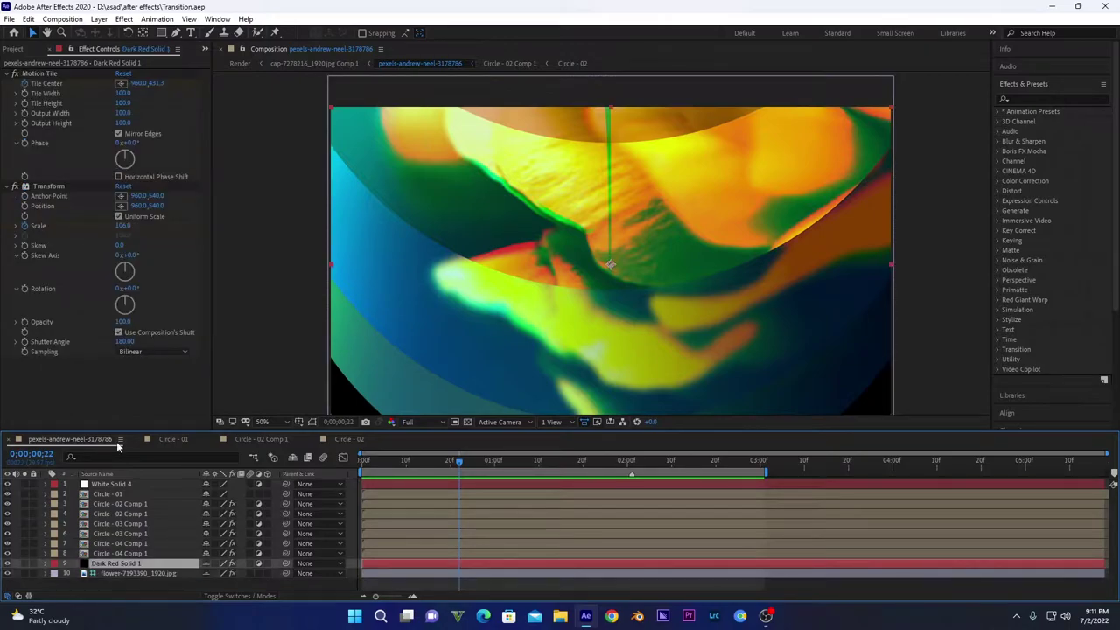
Create a new composition named Transition and add flower-7193390_1920.jpg to it as a layer
{"action": "key", "text": "ctrl+n"}
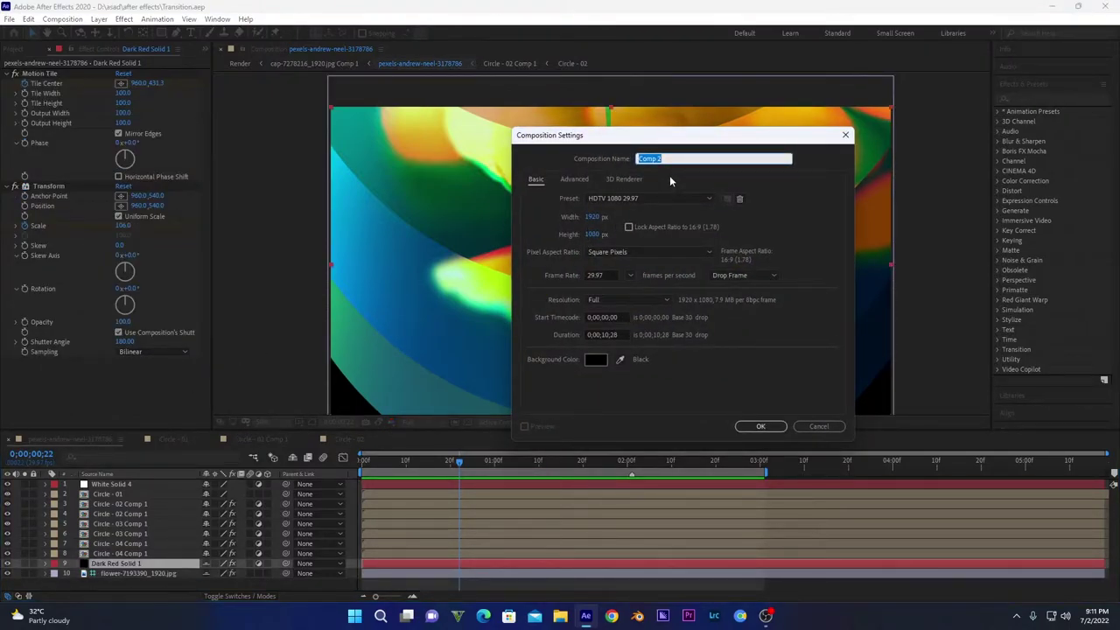
{"action": "type", "text": "Transition"}
{"action": "key", "text": "Return"}
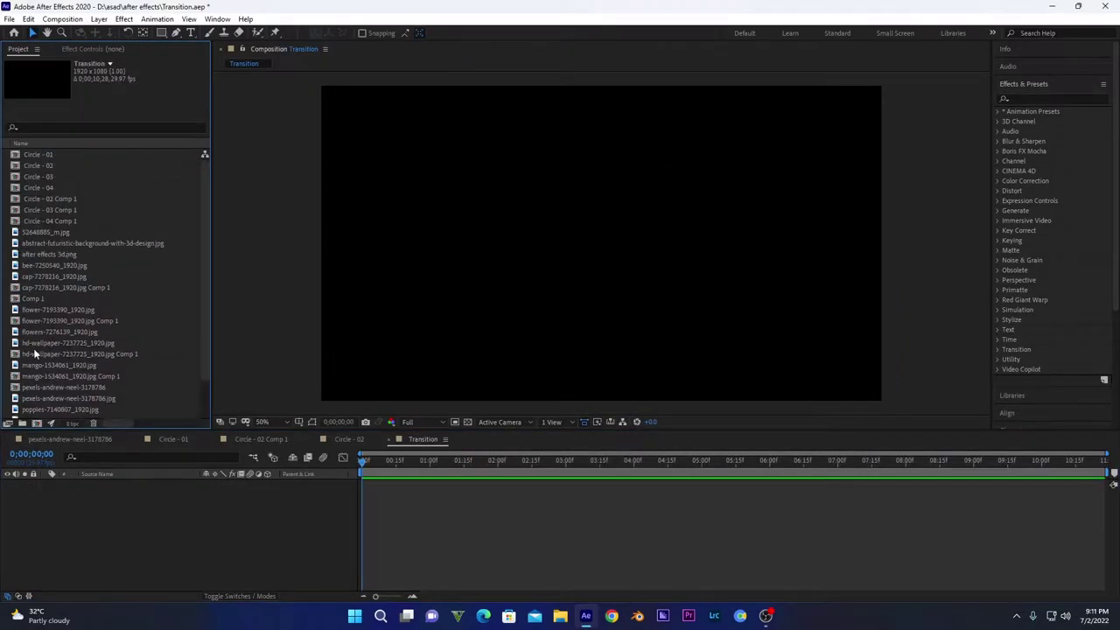
{"action": "left_click", "coordinate": [40, 267]}
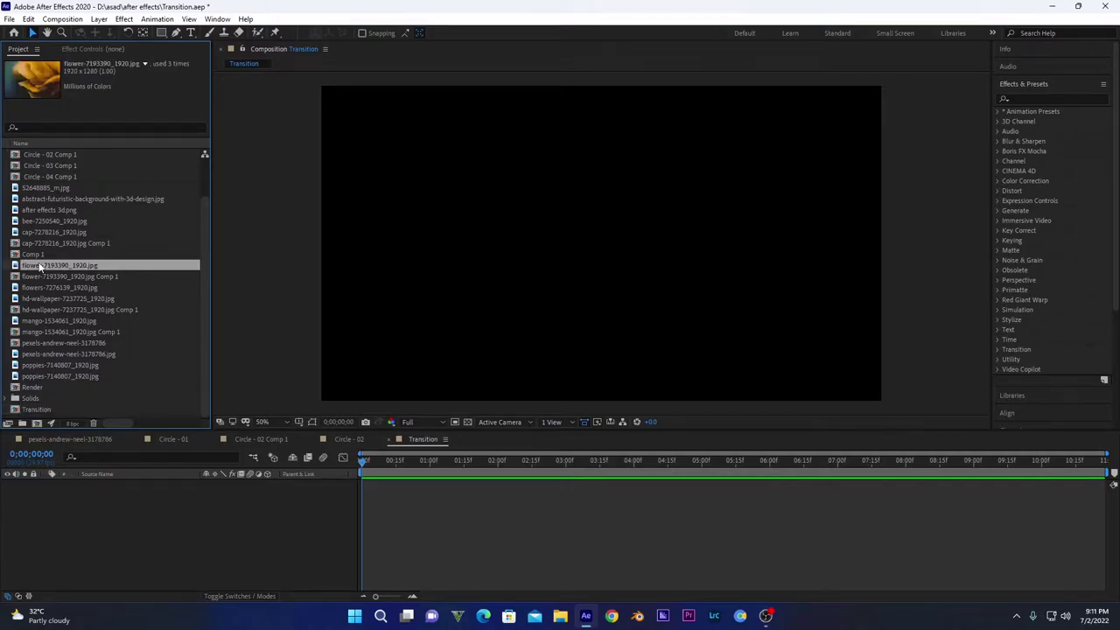
{"action": "left_click_drag", "start_coordinate": [39, 267], "coordinate": [116, 496]}
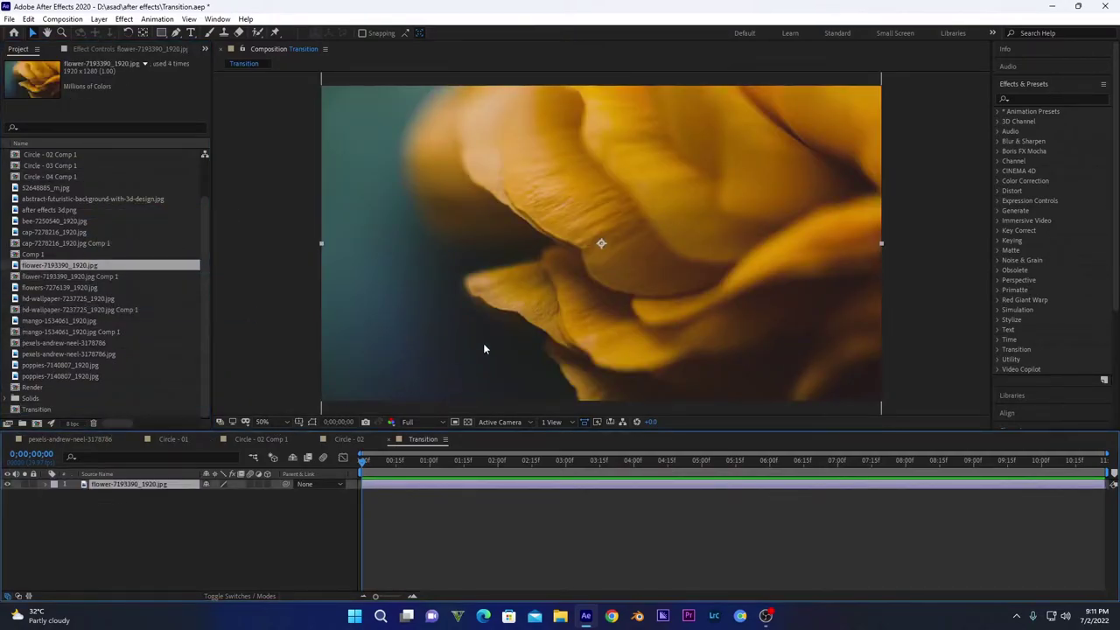
Add an adjustment layer above the flower image and apply the Motion Tile effect to it
{"action": "left_click", "coordinate": [99, 18]}
{"action": "mouse_move", "coordinate": [128, 35]}
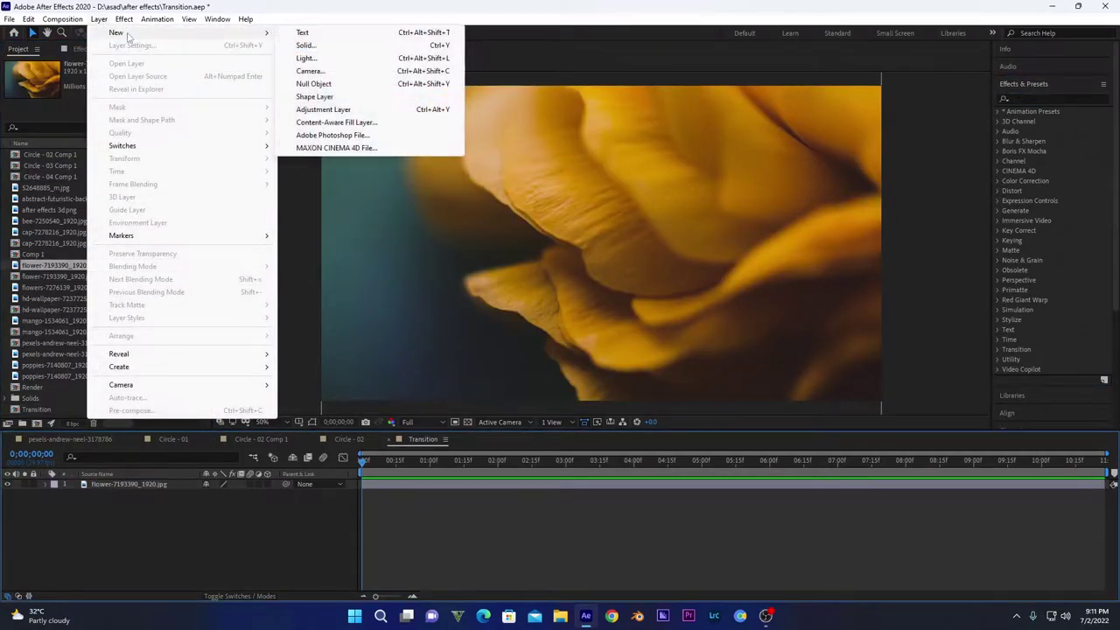
{"action": "left_click", "coordinate": [322, 110]}
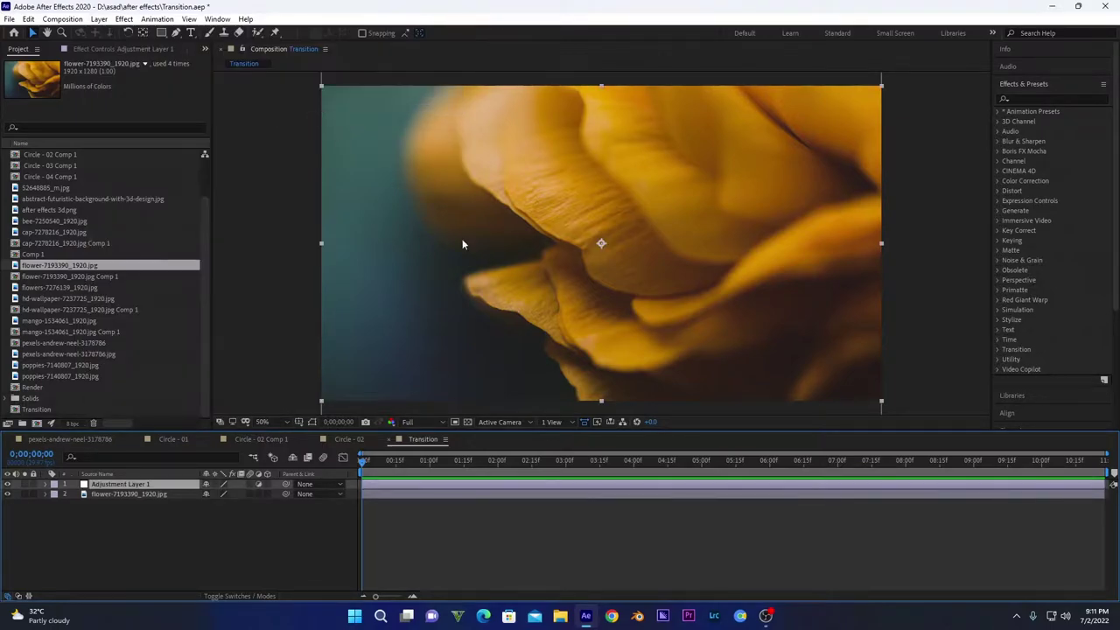
{"action": "left_click", "coordinate": [1042, 98]}
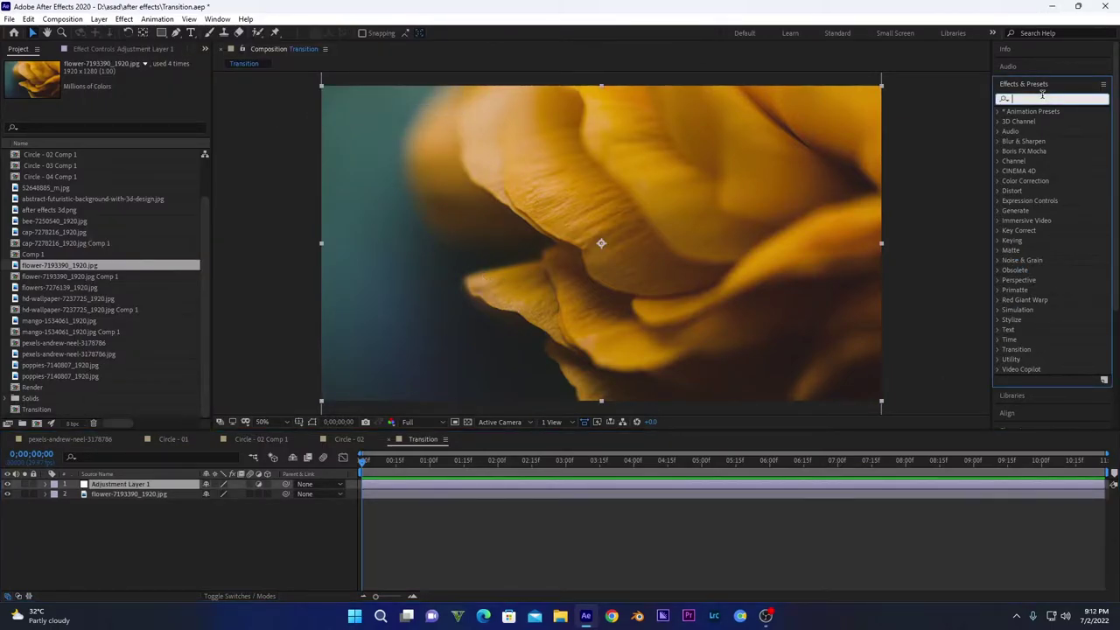
{"action": "type", "text": "m"}
{"action": "left_click", "coordinate": [1015, 111]}
{"action": "double_click", "coordinate": [1040, 180]}
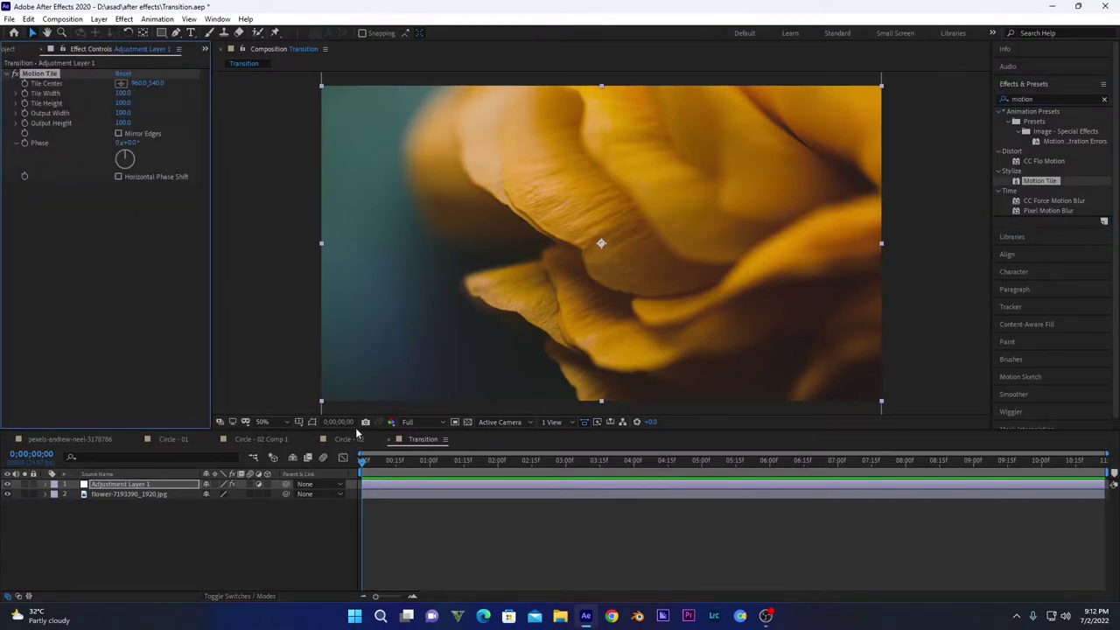
{"action": "left_click", "coordinate": [364, 473]}
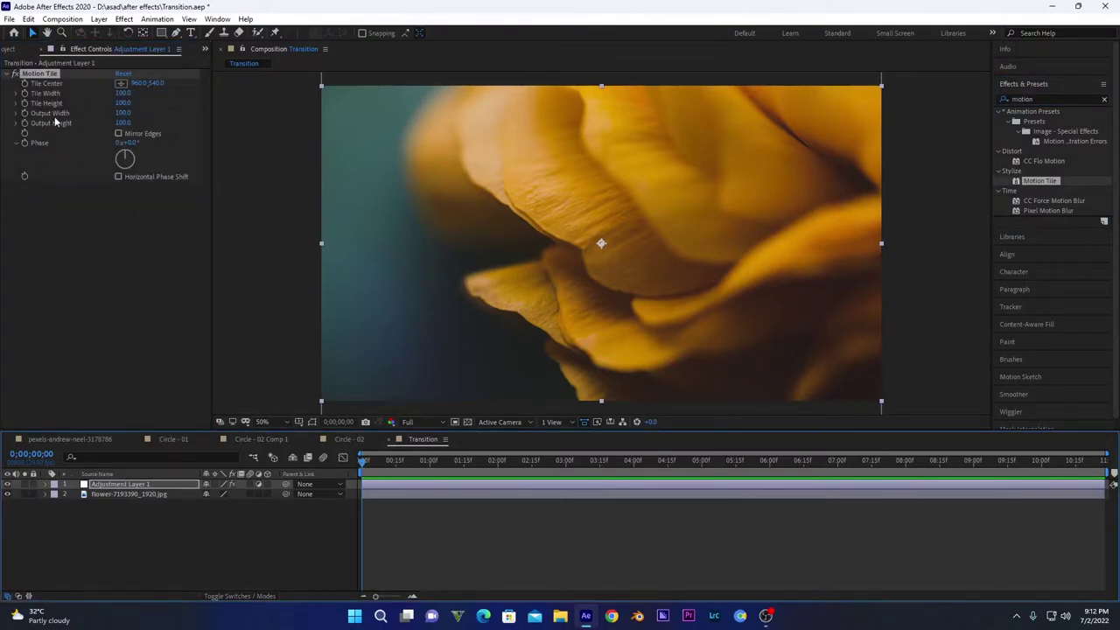
Turn on Mirror Edges in Motion Tile, test shifting Tile Center vertically, and restore it to 960, 540
{"action": "left_click_drag", "start_coordinate": [150, 82], "coordinate": [424, 107]}
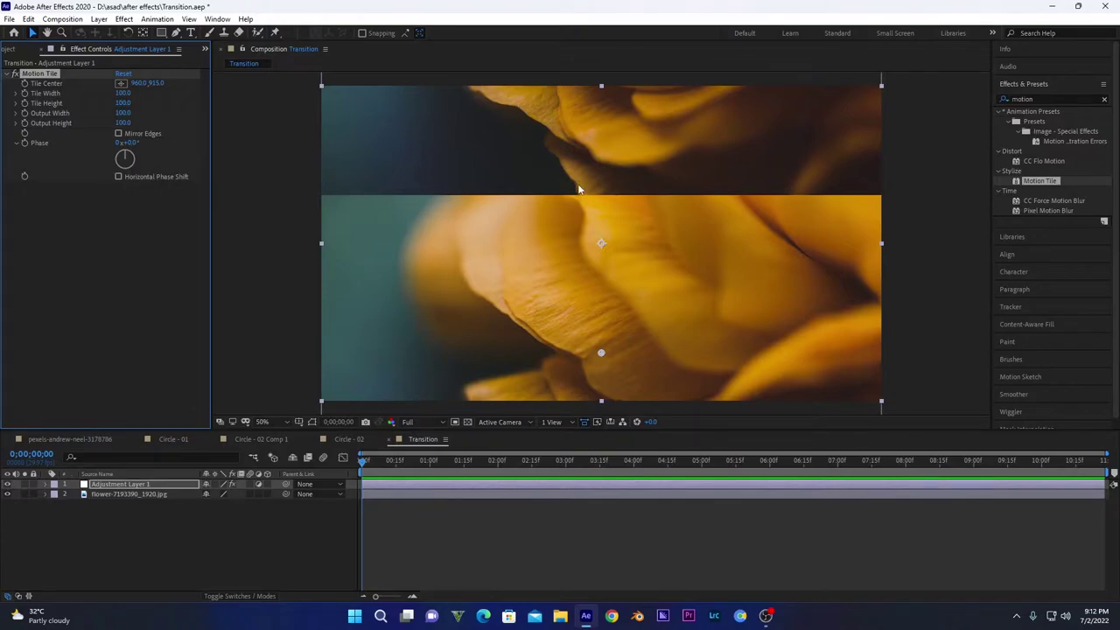
{"action": "left_click", "coordinate": [119, 133]}
{"action": "left_click_drag", "start_coordinate": [156, 82], "coordinate": [434, 263]}
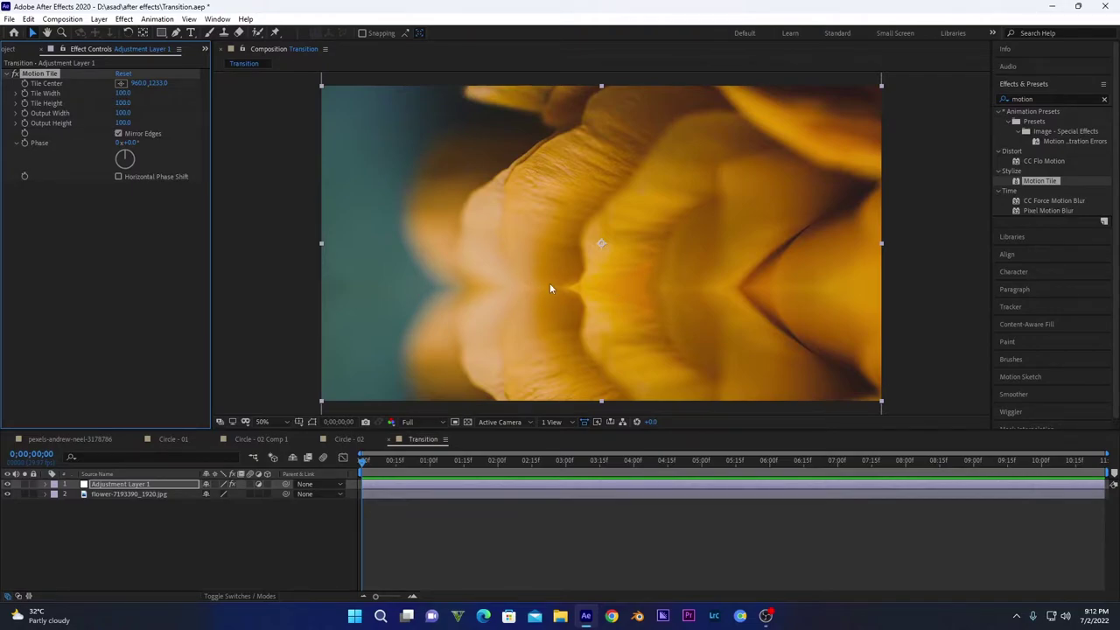
{"action": "left_click_drag", "start_coordinate": [162, 84], "coordinate": [20, 96]}
{"action": "key", "text": "ctrl+z"}
{"action": "key", "text": "ctrl+z"}
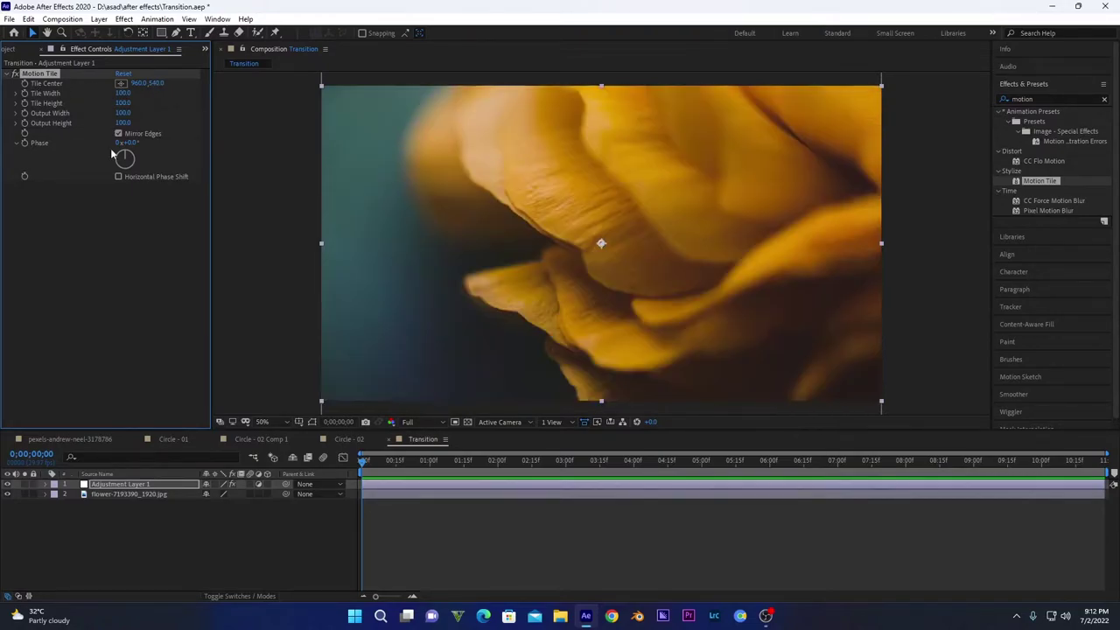
Keyframe Motion Tile's Tile Center at 960, 540 at two seconds and 960, 0 at the start, and preview the movement
{"action": "left_click", "coordinate": [496, 463]}
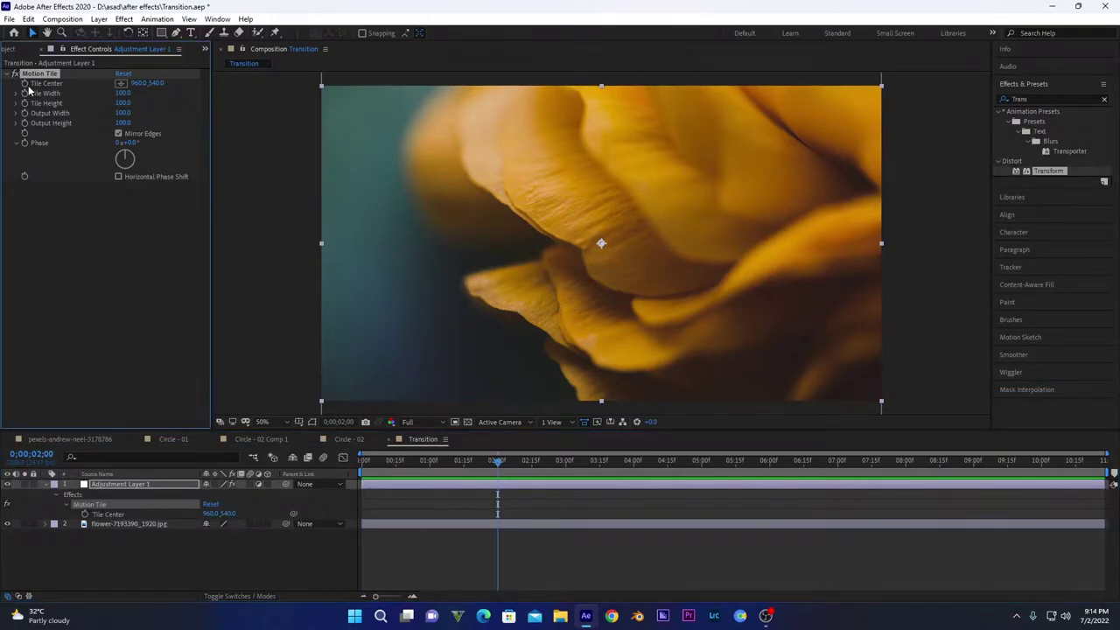
{"action": "left_click", "coordinate": [27, 87]}
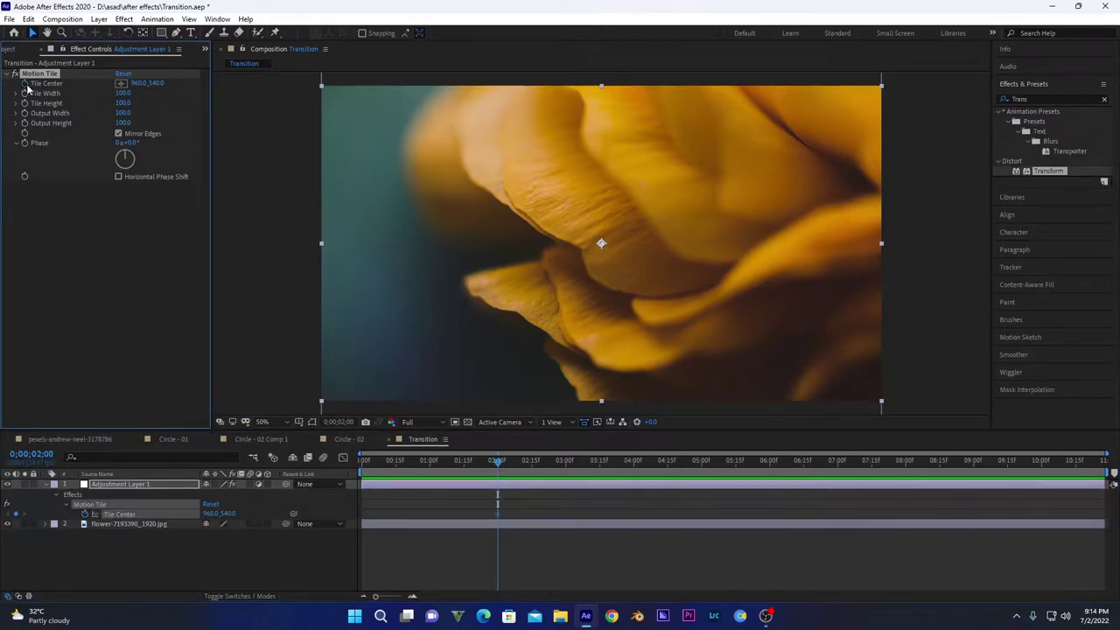
{"action": "left_click_drag", "start_coordinate": [407, 463], "coordinate": [327, 463]}
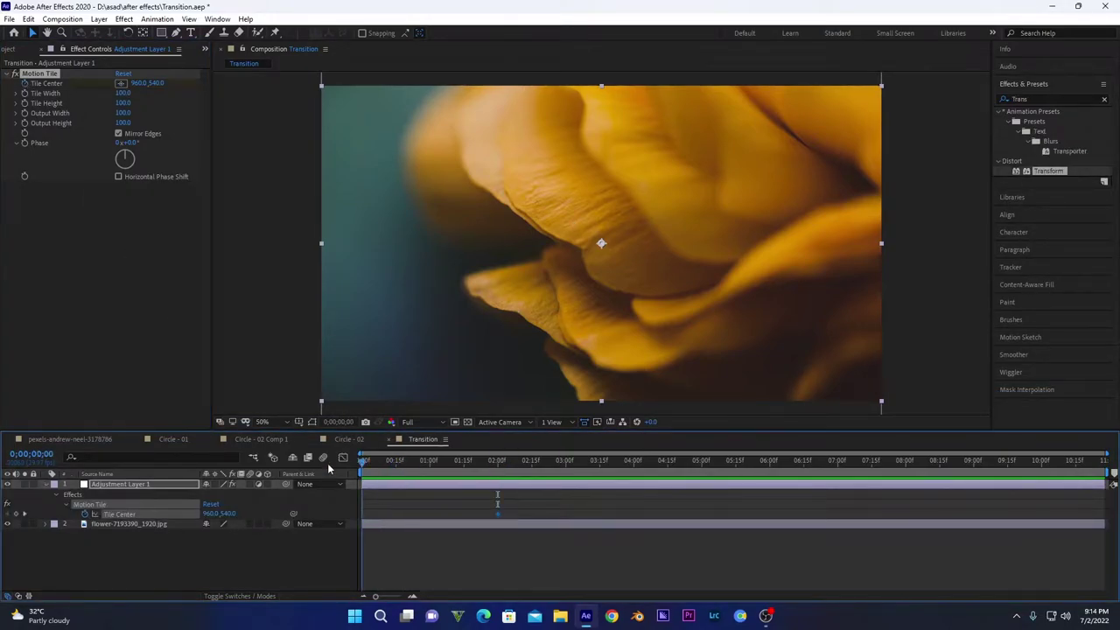
{"action": "left_click_drag", "start_coordinate": [154, 83], "coordinate": [150, 85]}
{"action": "left_click", "coordinate": [156, 84]}
{"action": "type", "text": "0"}
{"action": "key", "text": "Return"}
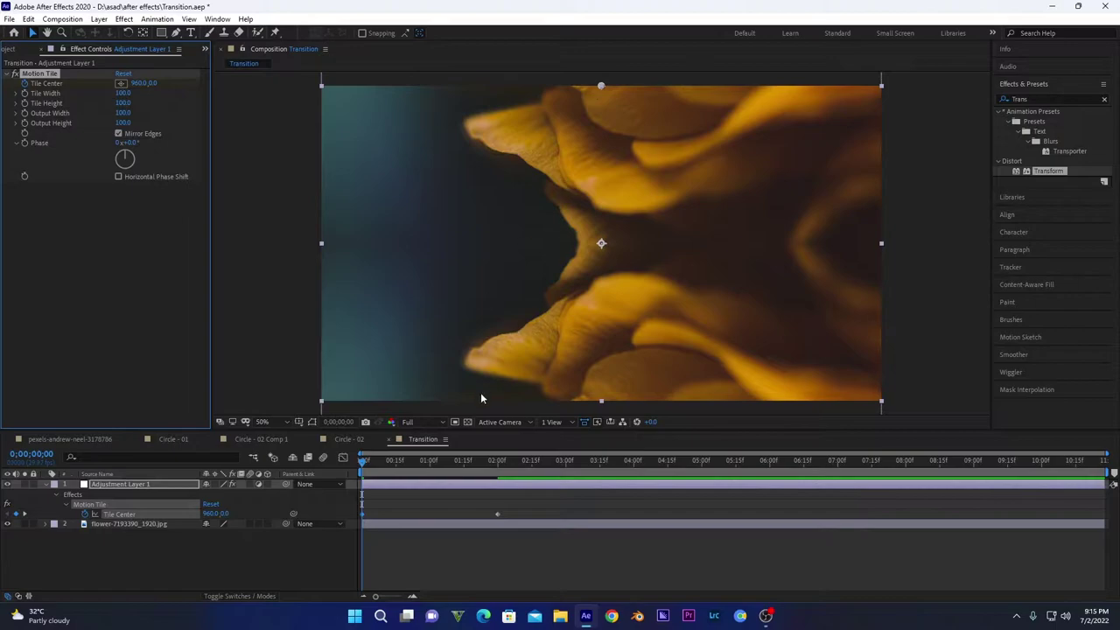
{"action": "key", "text": "space"}
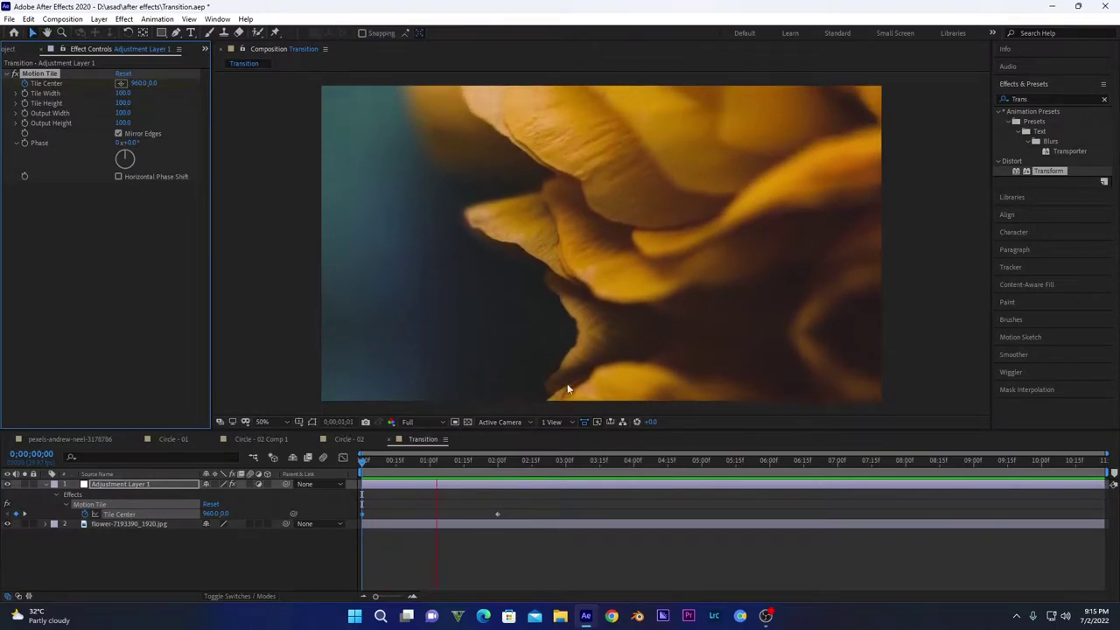
{"action": "key", "text": "space"}
Apply Easy Ease to both Tile Center keyframes and preview the animation from the start
{"action": "left_click_drag", "start_coordinate": [536, 506], "coordinate": [358, 514]}
{"action": "right_click", "coordinate": [497, 514]}
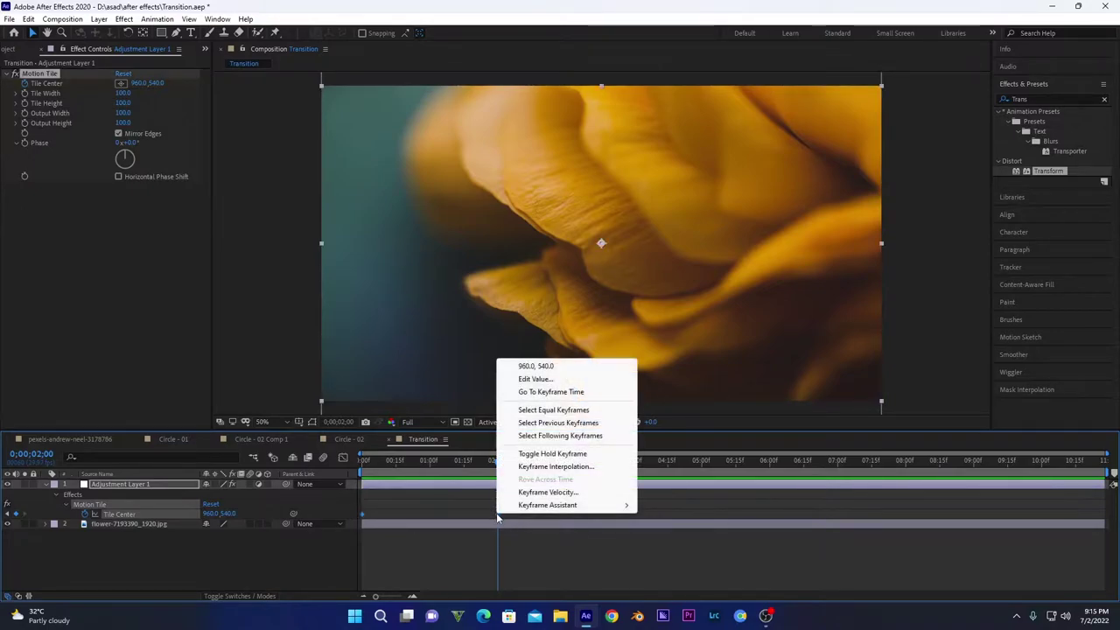
{"action": "mouse_move", "coordinate": [532, 510]}
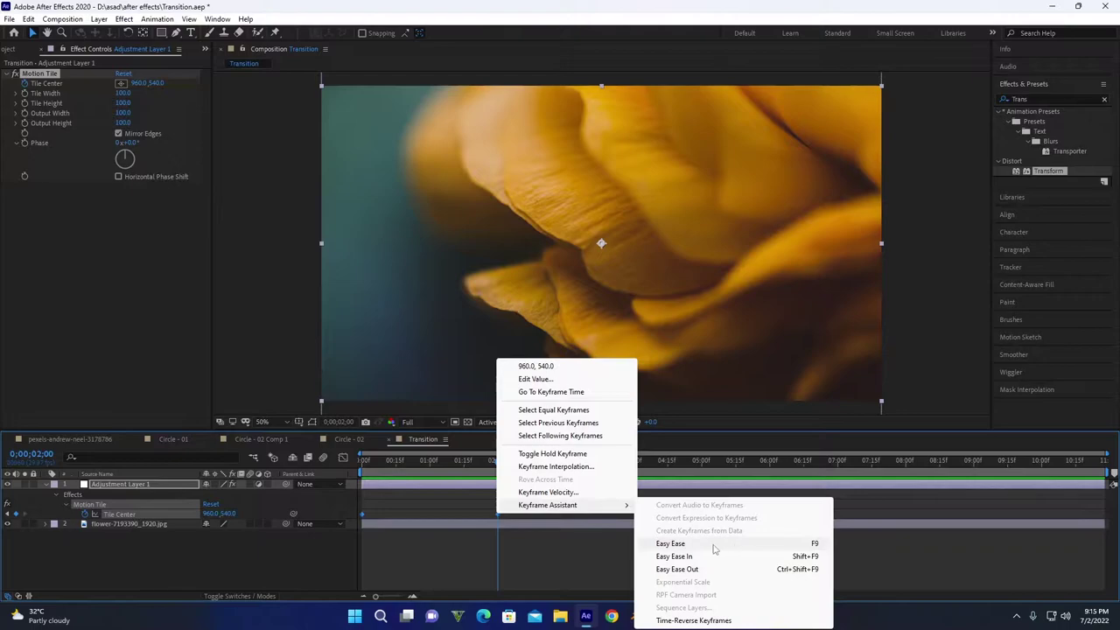
{"action": "left_click", "coordinate": [714, 549]}
{"action": "key", "text": "Home"}
{"action": "key", "text": "space"}
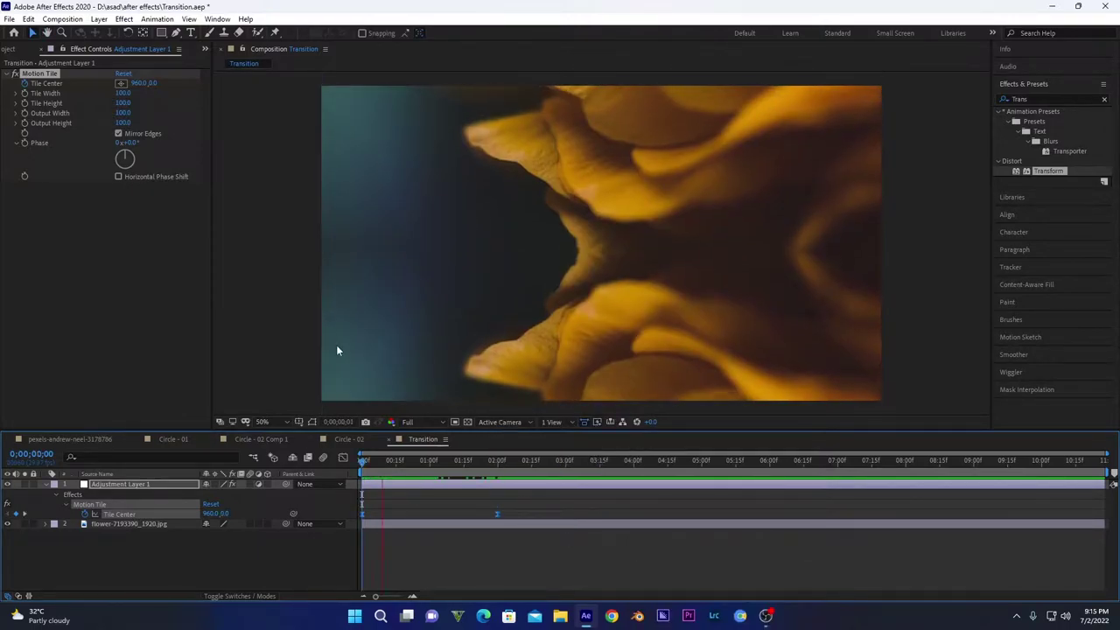
In the Graph Editor's speed graph, extend the last Tile Center keyframe's incoming handle to about the one-second mark
{"action": "left_click", "coordinate": [342, 458]}
{"action": "left_click", "coordinate": [343, 458]}
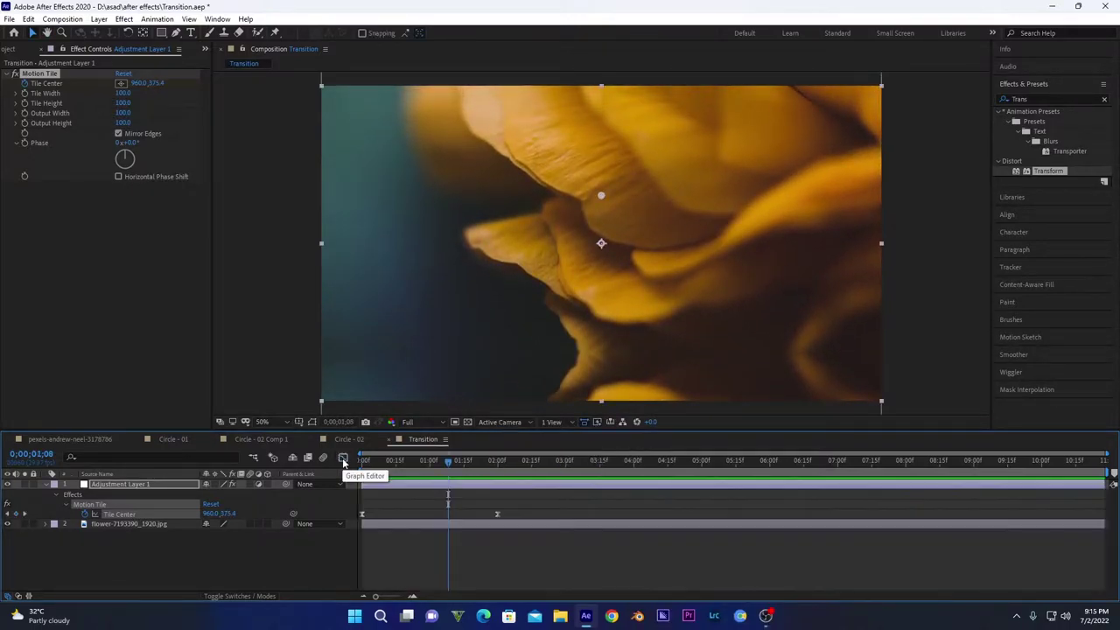
{"action": "left_click", "coordinate": [343, 458]}
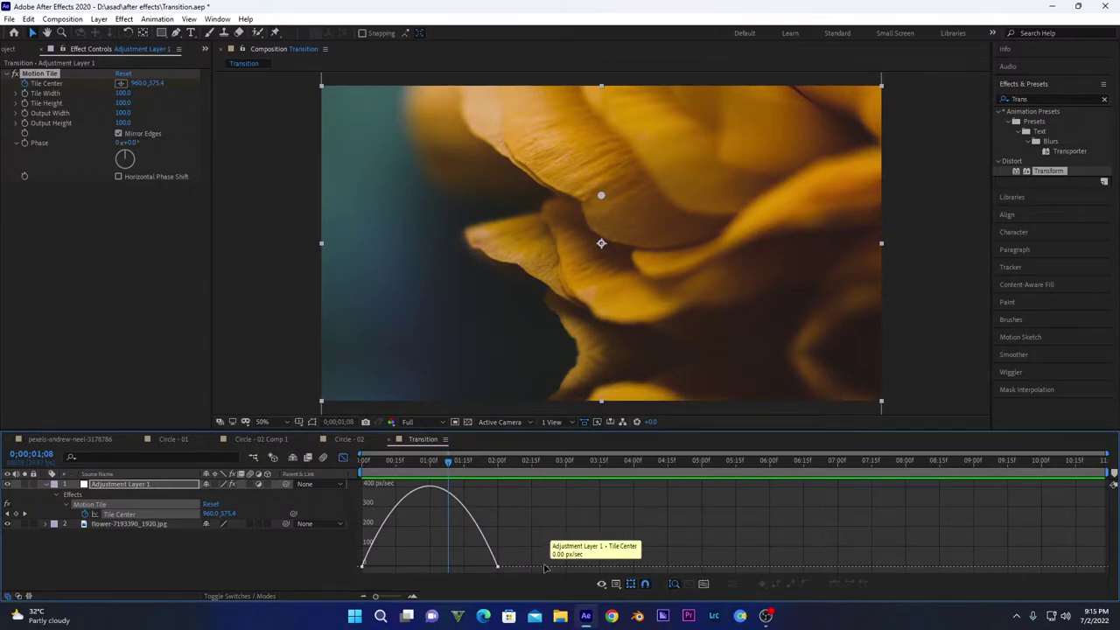
{"action": "left_click", "coordinate": [617, 587]}
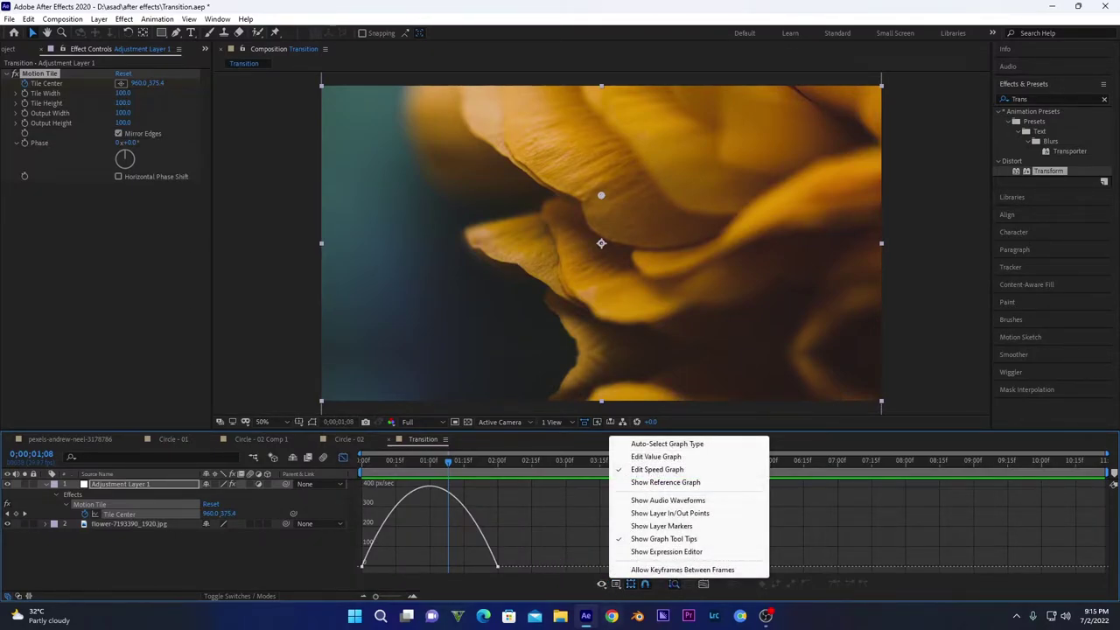
{"action": "left_click", "coordinate": [498, 570]}
{"action": "left_click", "coordinate": [498, 568]}
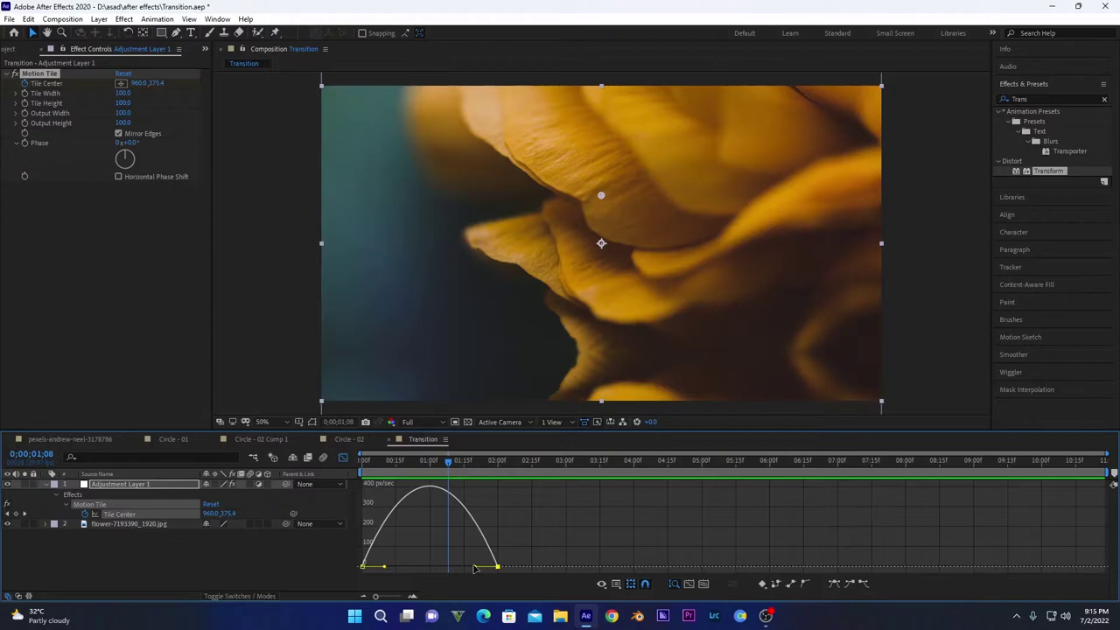
{"action": "left_click_drag", "start_coordinate": [473, 569], "coordinate": [430, 566]}
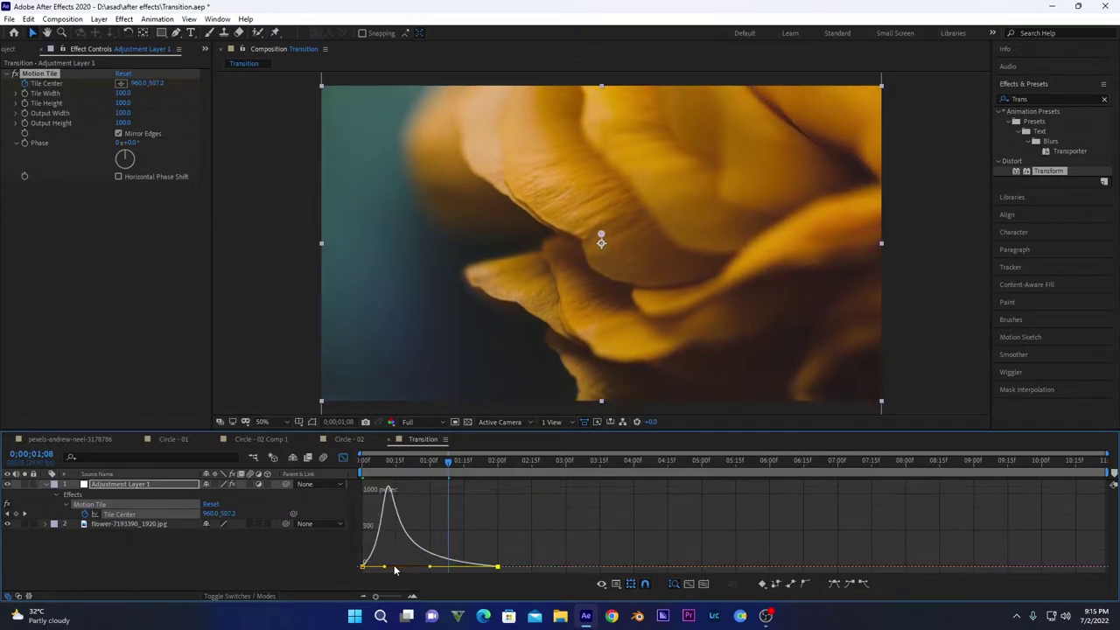
Preview the eased Tile Center movement from the start and leave the Graph Editor
{"action": "key", "text": "Home"}
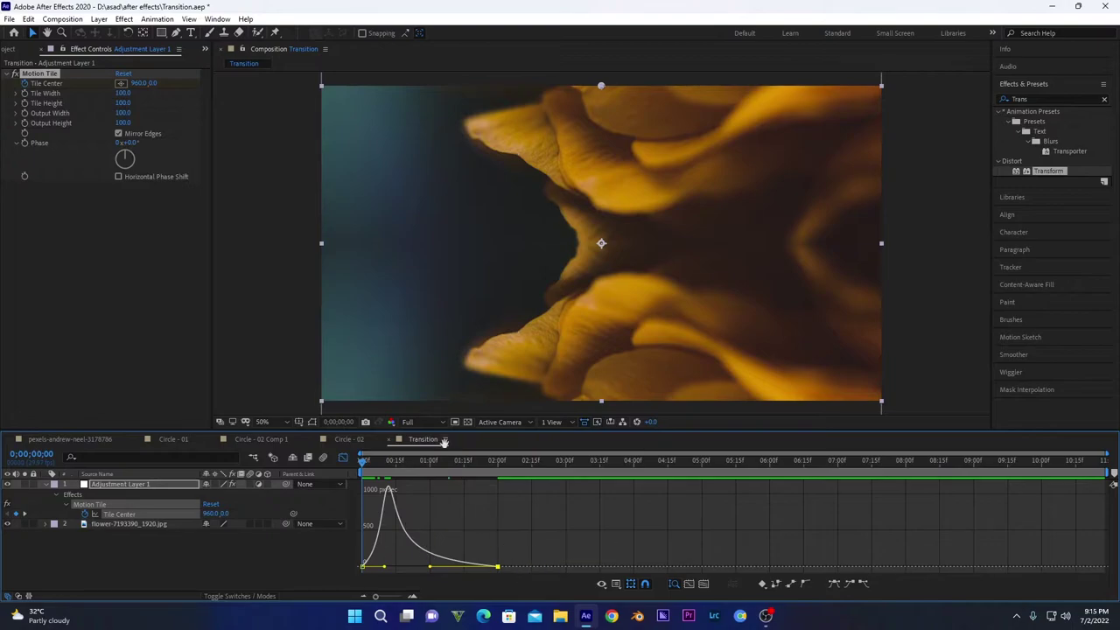
{"action": "key", "text": "space"}
{"action": "key", "text": "shift+F3"}
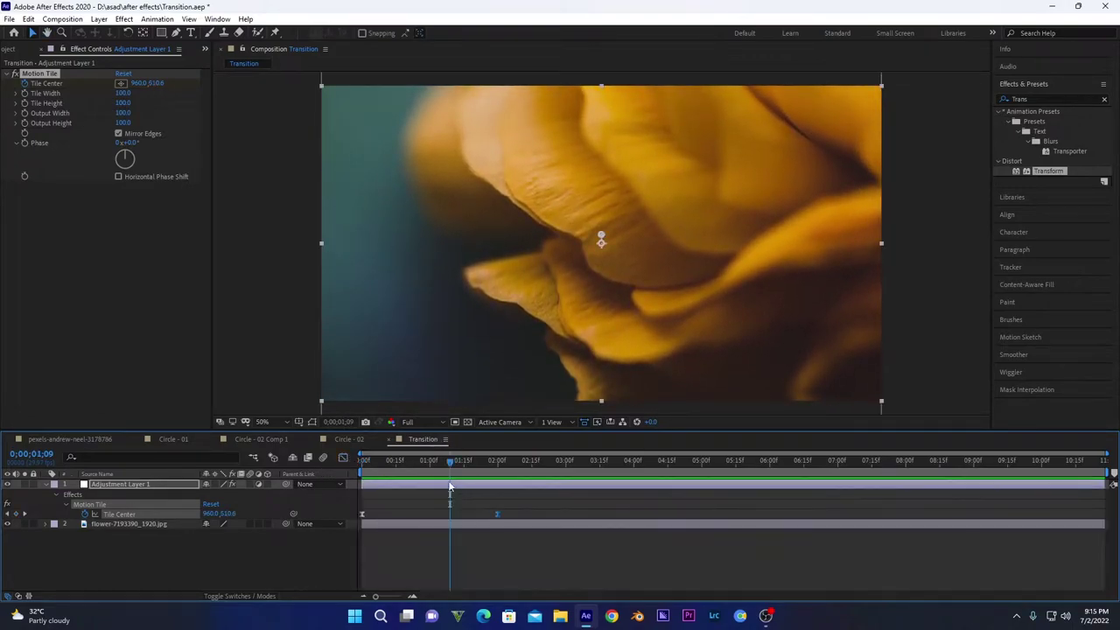
Find the Transform effect by searching for "Trans" and apply it to the adjustment layer
{"action": "left_click", "coordinate": [1048, 99]}
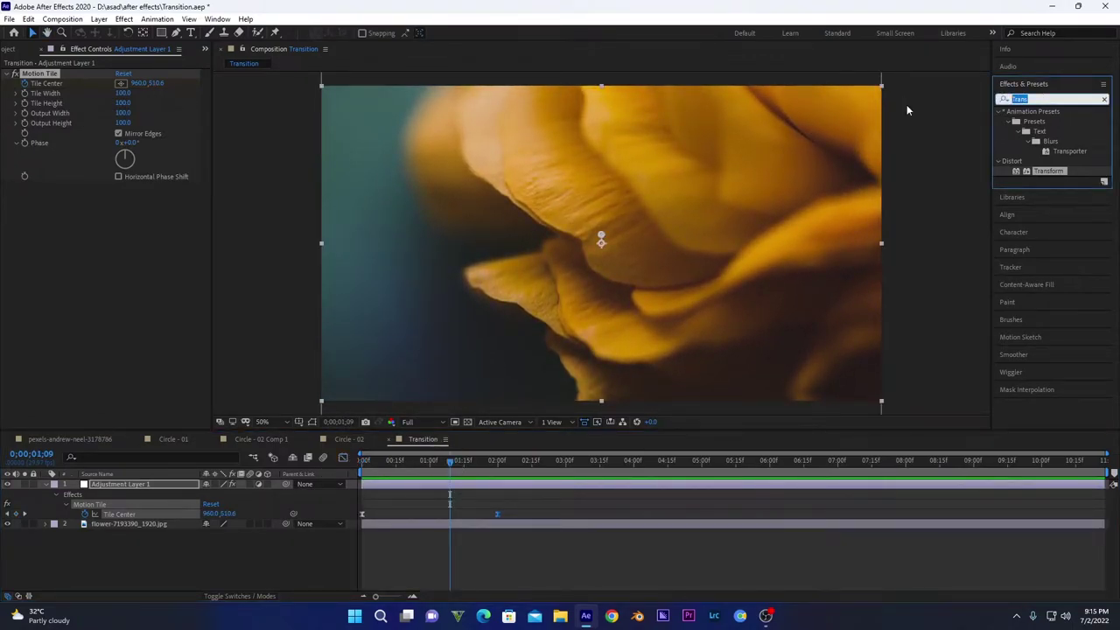
{"action": "type", "text": "Trans"}
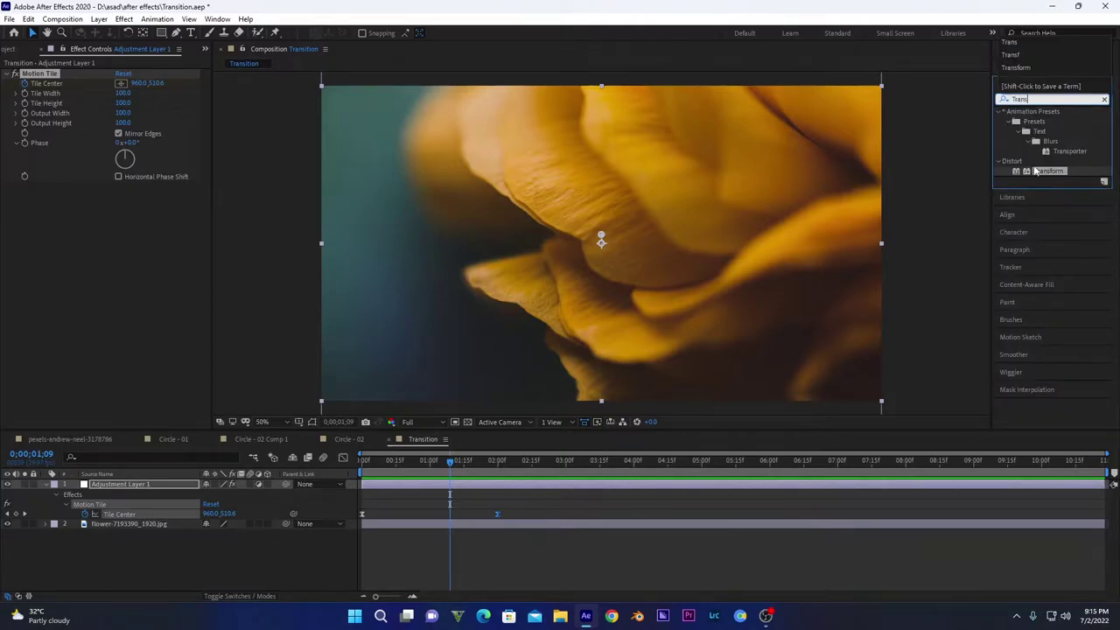
{"action": "double_click", "coordinate": [1042, 171]}
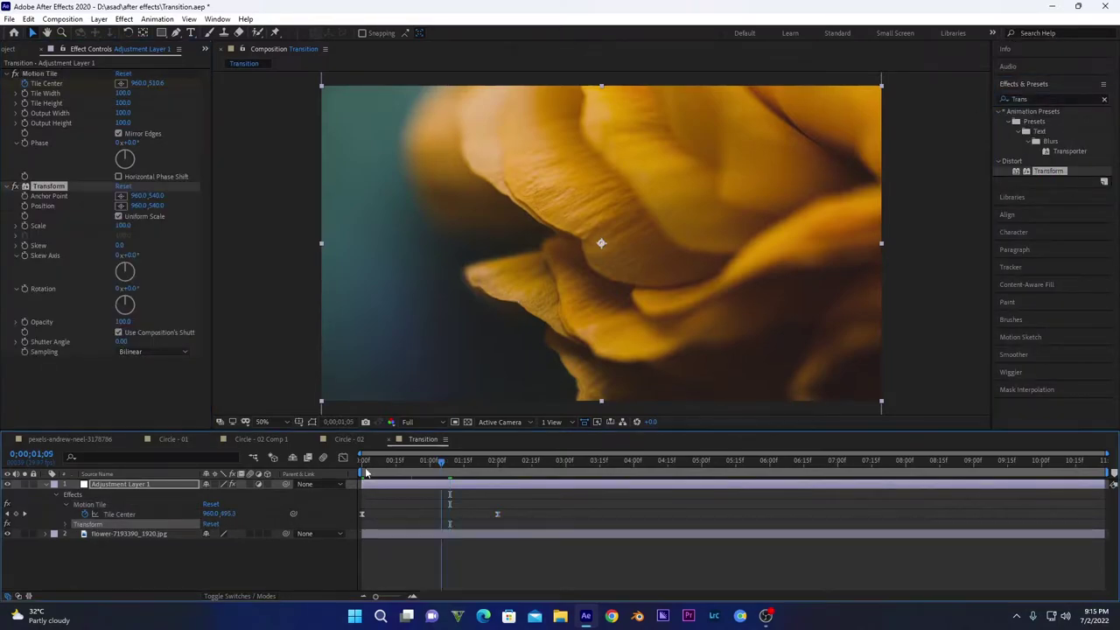
Keyframe the Transform effect's Scale at 130 at the start and 100 at two seconds
{"action": "key", "text": "Home"}
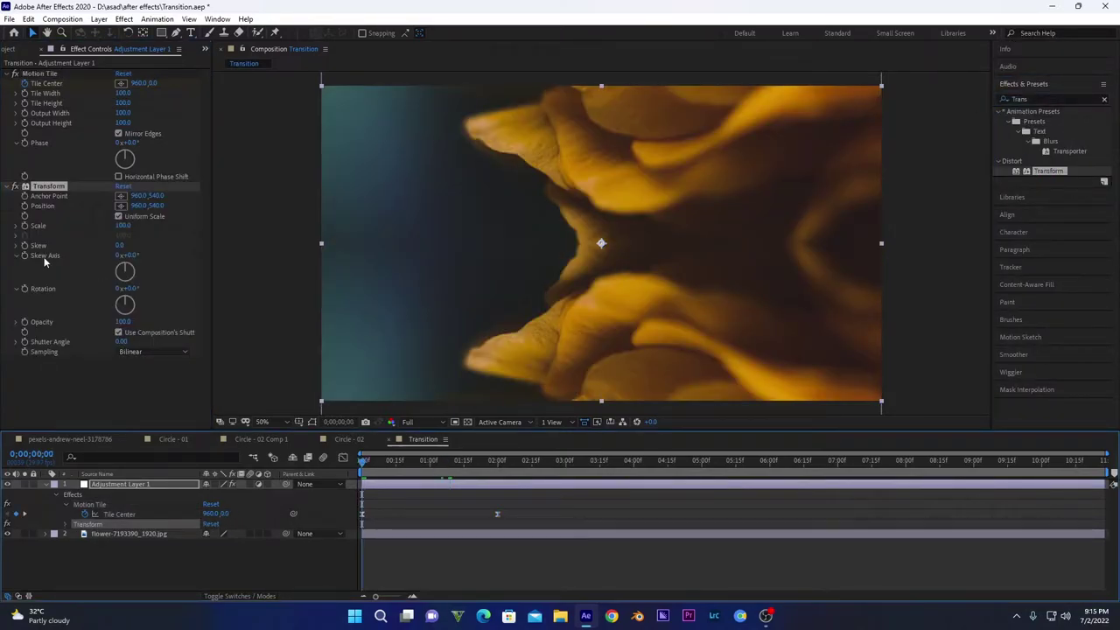
{"action": "left_click", "coordinate": [123, 226]}
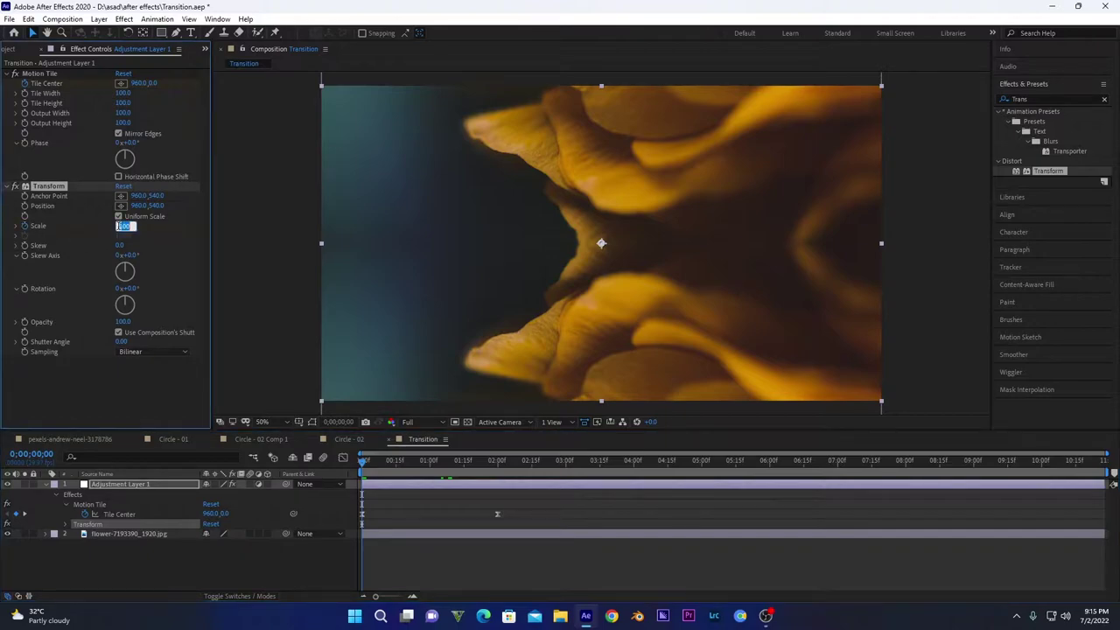
{"action": "type", "text": "130"}
{"action": "key", "text": "Return"}
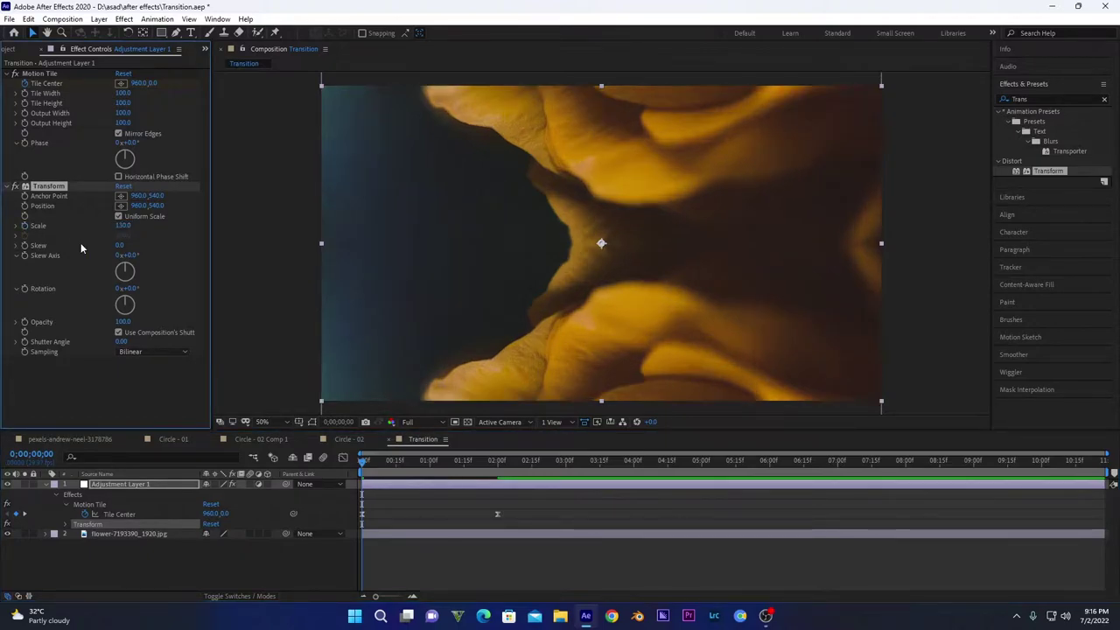
{"action": "left_click", "coordinate": [24, 227]}
{"action": "left_click", "coordinate": [497, 461]}
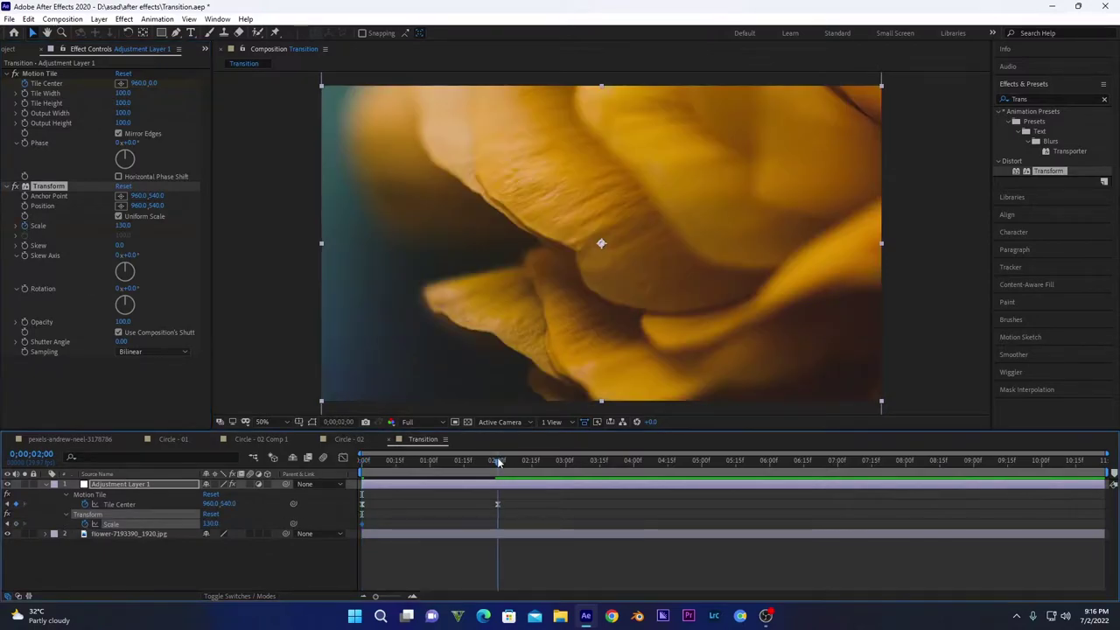
{"action": "left_click", "coordinate": [124, 226]}
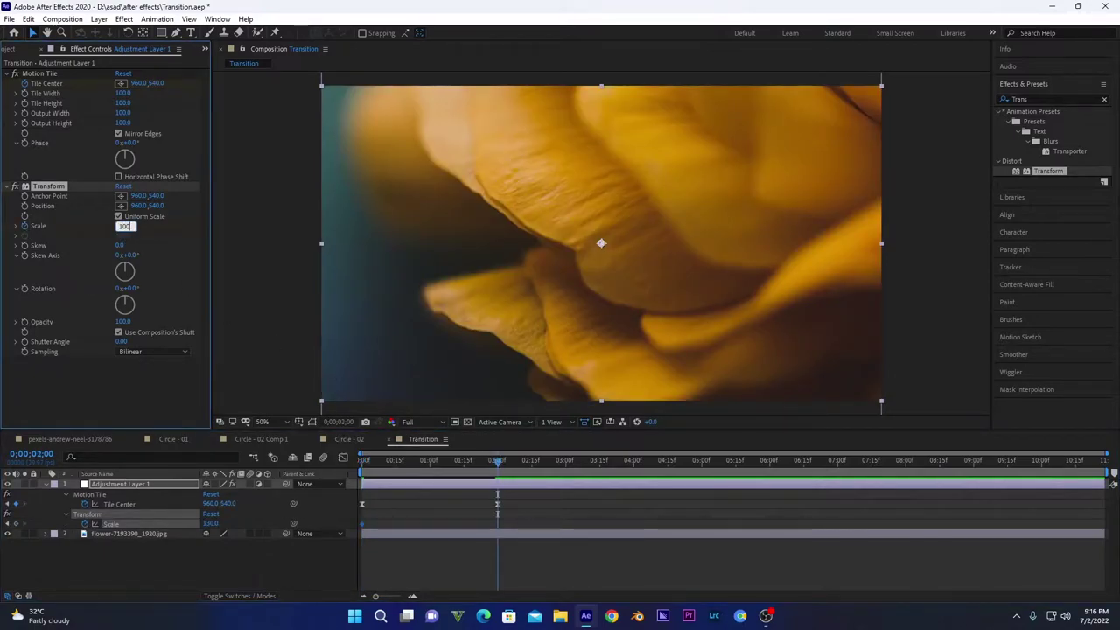
{"action": "type", "text": "100"}
{"action": "key", "text": "Return"}
Reveal the adjustment layer's animated properties and apply Easy Ease to both Scale keyframes
{"action": "left_click", "coordinate": [391, 485]}
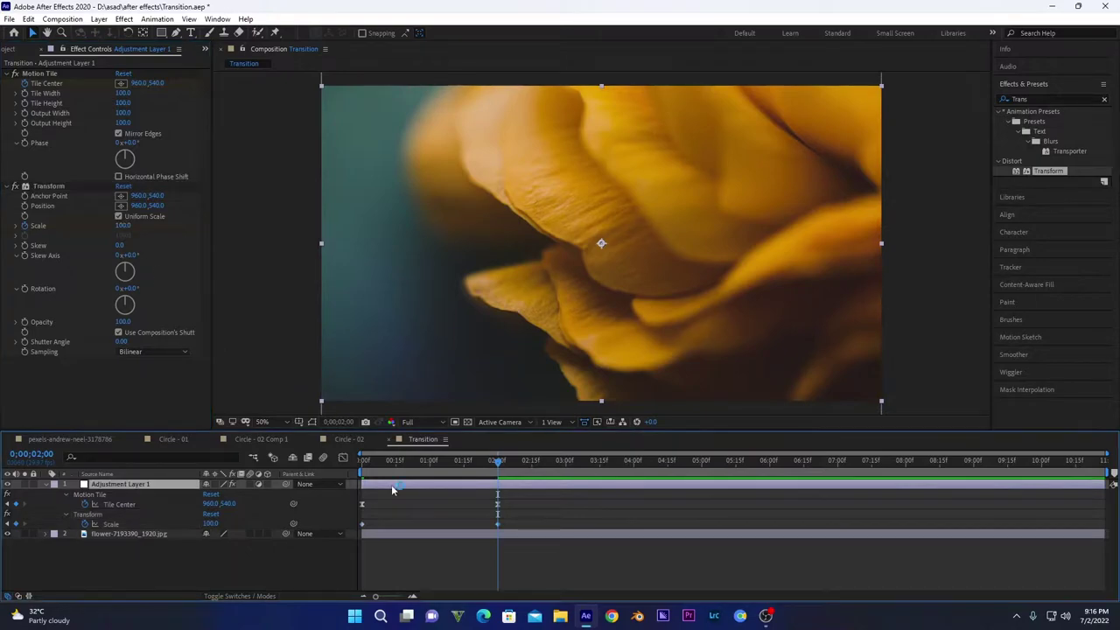
{"action": "key", "text": "u"}
{"action": "key", "text": "u"}
{"action": "key", "text": "u"}
{"action": "left_click_drag", "start_coordinate": [531, 542], "coordinate": [354, 549]}
{"action": "right_click", "coordinate": [498, 543]}
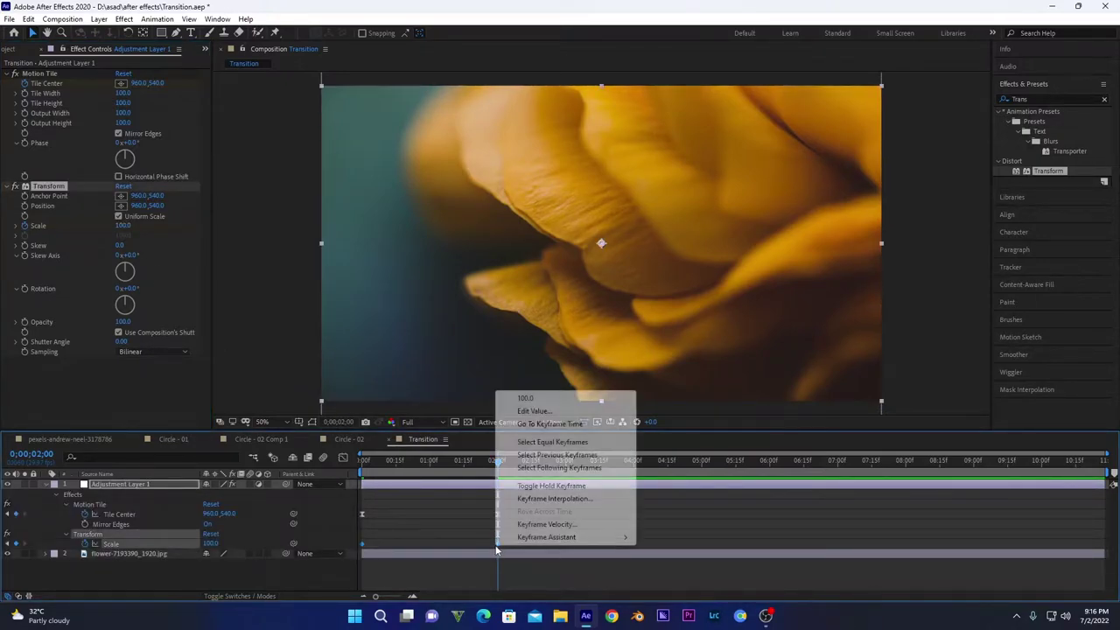
{"action": "mouse_move", "coordinate": [560, 538]}
{"action": "left_click", "coordinate": [678, 460]}
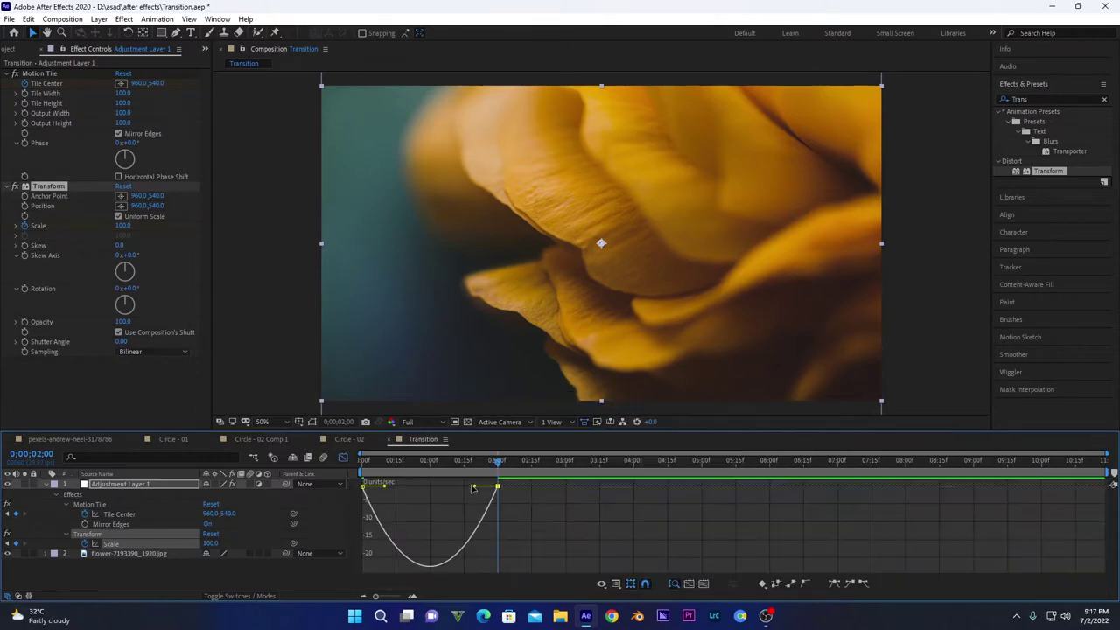
Extend the last Scale keyframe's incoming speed handle to about the one-second mark and preview the animation from the start
{"action": "left_click_drag", "start_coordinate": [473, 488], "coordinate": [430, 487]}
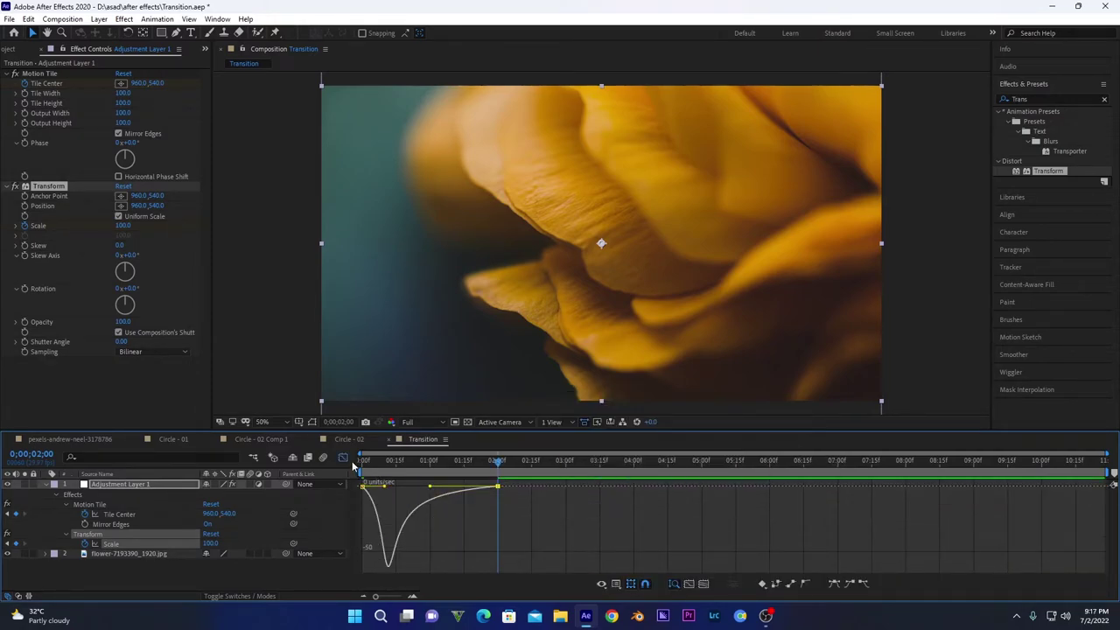
{"action": "left_click", "coordinate": [343, 458]}
{"action": "key", "text": "Home"}
{"action": "key", "text": "space"}
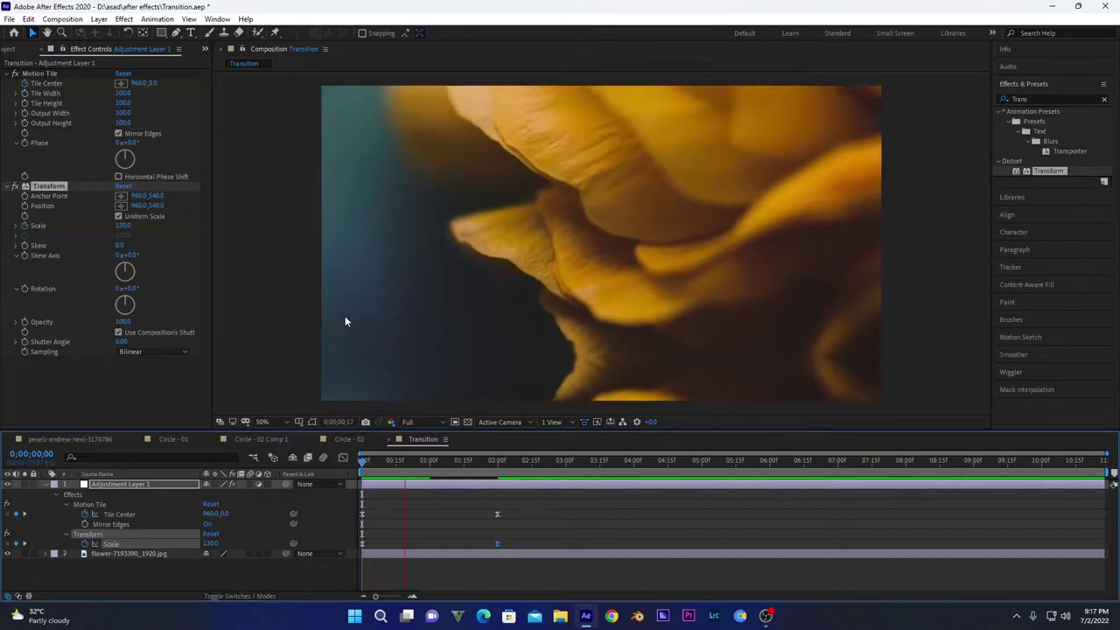
{"action": "key", "text": "space"}
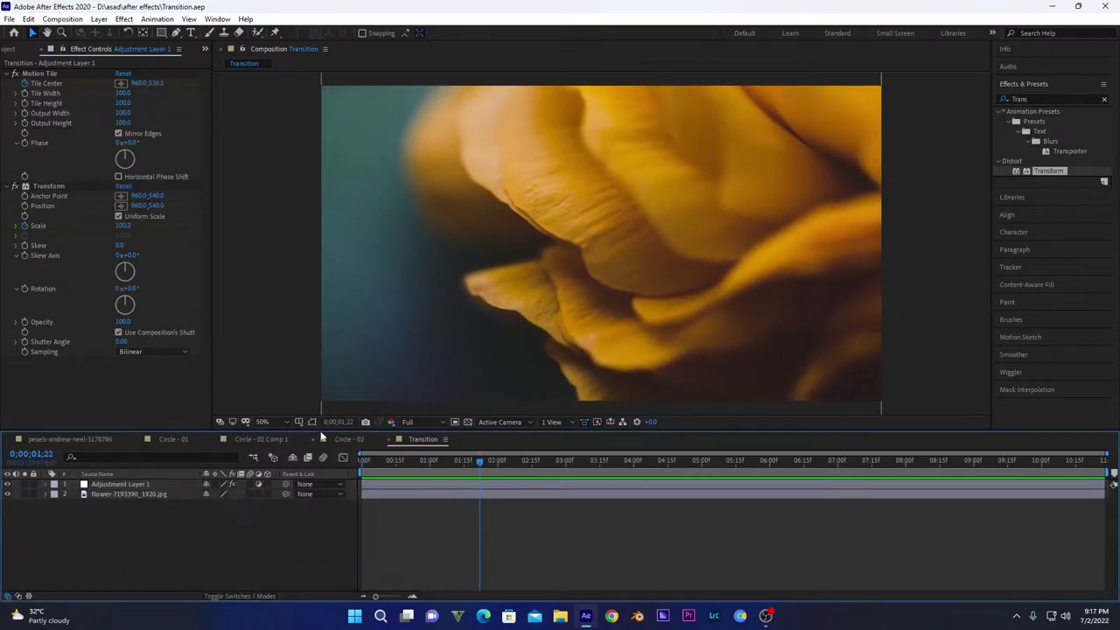
Close the four other open compositions in the timeline so that only Transition stays open
{"action": "left_click", "coordinate": [137, 439]}
{"action": "left_click", "coordinate": [136, 439]}
{"action": "left_click", "coordinate": [136, 439]}
{"action": "left_click", "coordinate": [136, 440]}
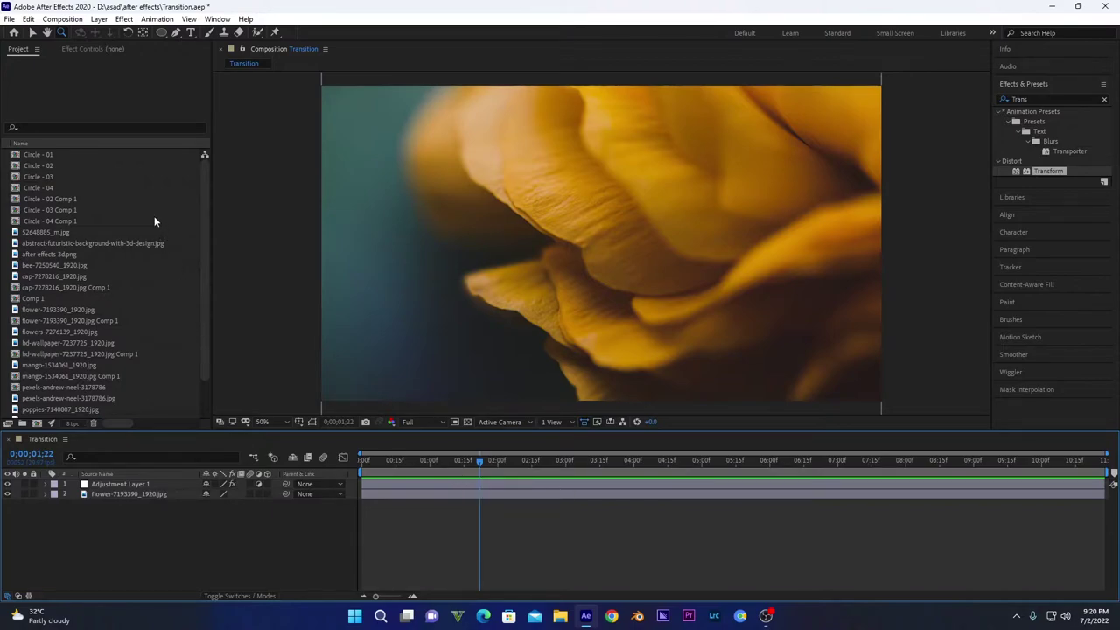
Create a 1920 x 1080 composition named First Frame and set its duration to 0;00;05;28
{"action": "key", "text": "ctrl+n"}
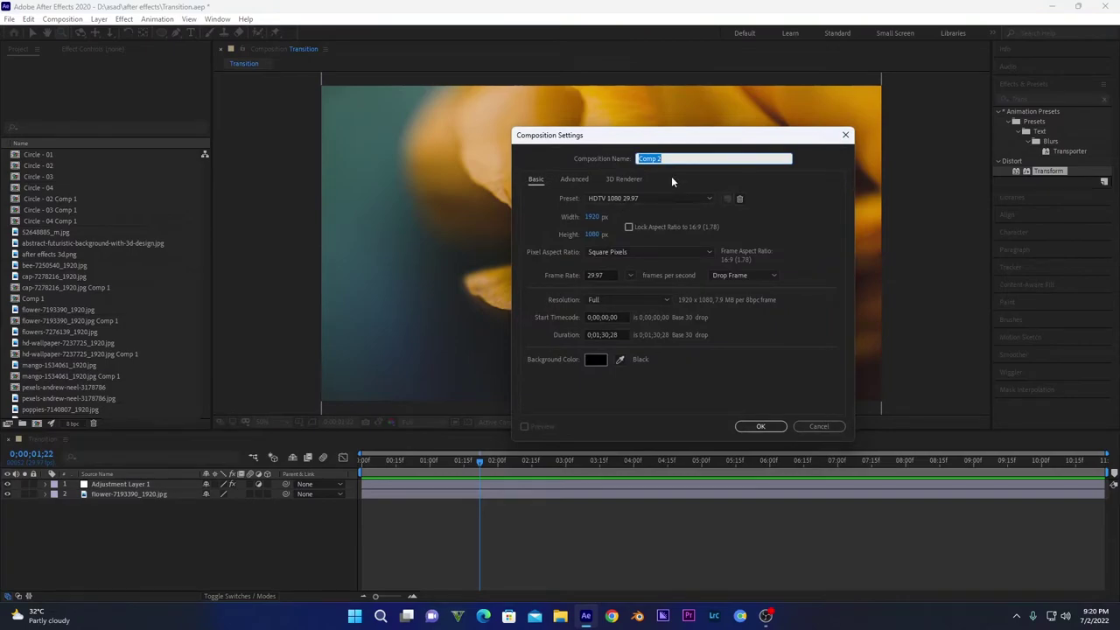
{"action": "type", "text": "First frame"}
{"action": "key", "text": "Return"}
{"action": "key", "text": "ctrl+k"}
{"action": "left_click", "coordinate": [601, 334]}
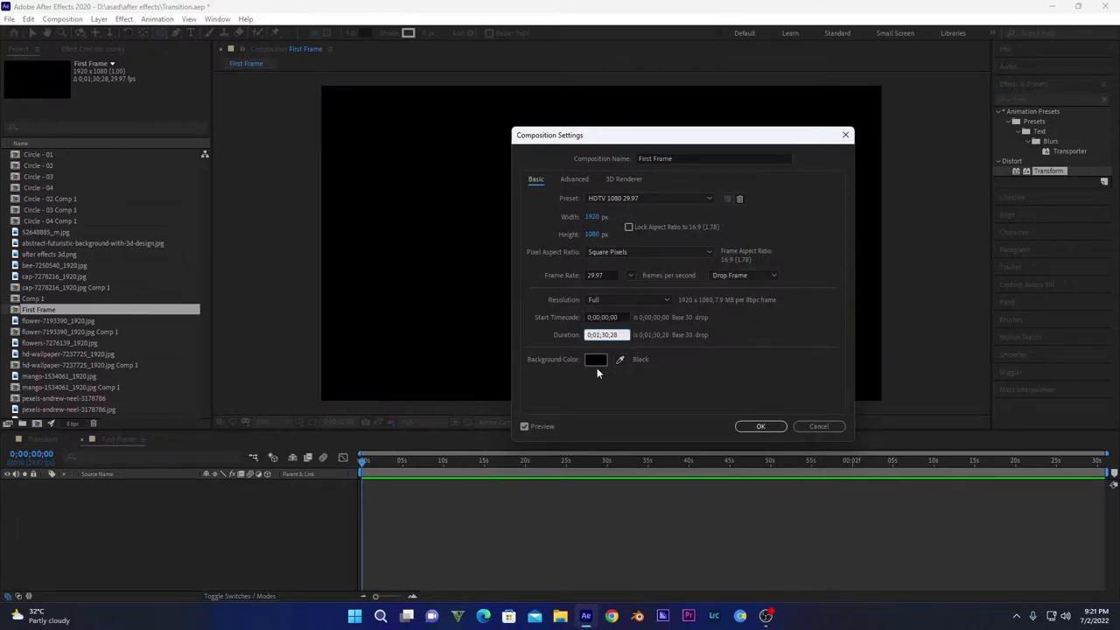
{"action": "left_click", "coordinate": [760, 426]}
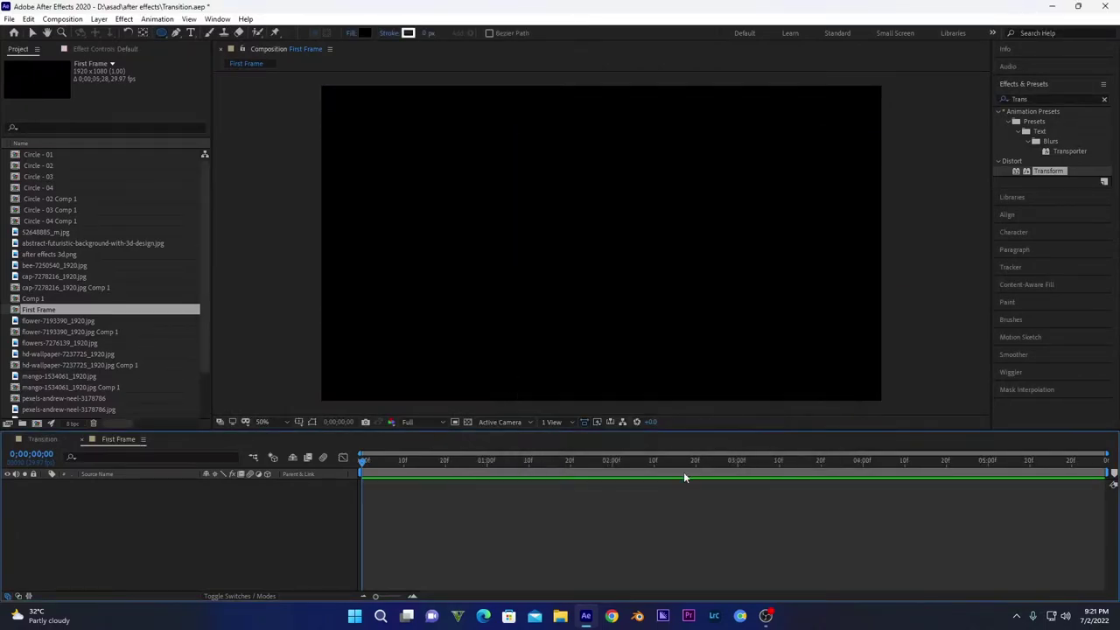
Show the Title/Action Safe guides and draw a black circle from the frame's centre, large enough to cover the whole frame
{"action": "left_click_drag", "start_coordinate": [1107, 455], "coordinate": [726, 457]}
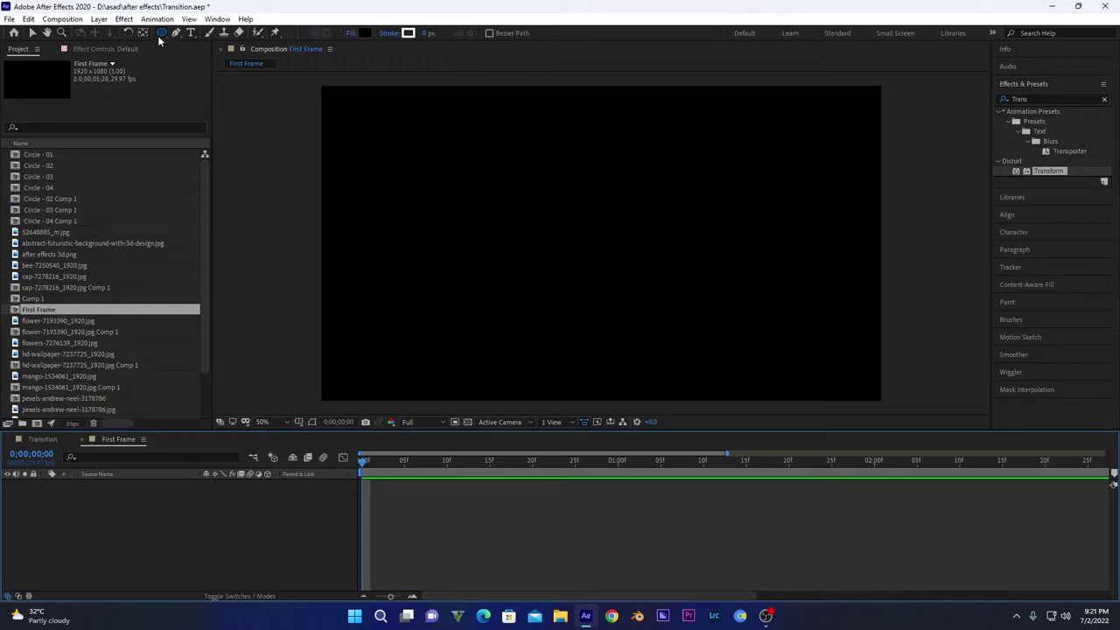
{"action": "left_click", "coordinate": [298, 422]}
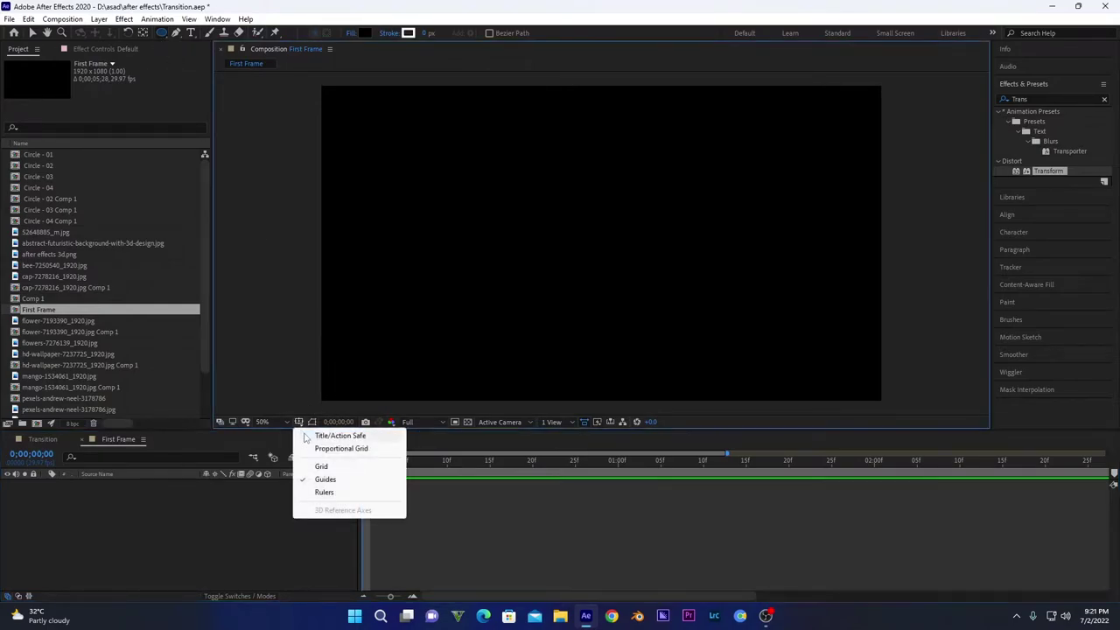
{"action": "left_click", "coordinate": [313, 436]}
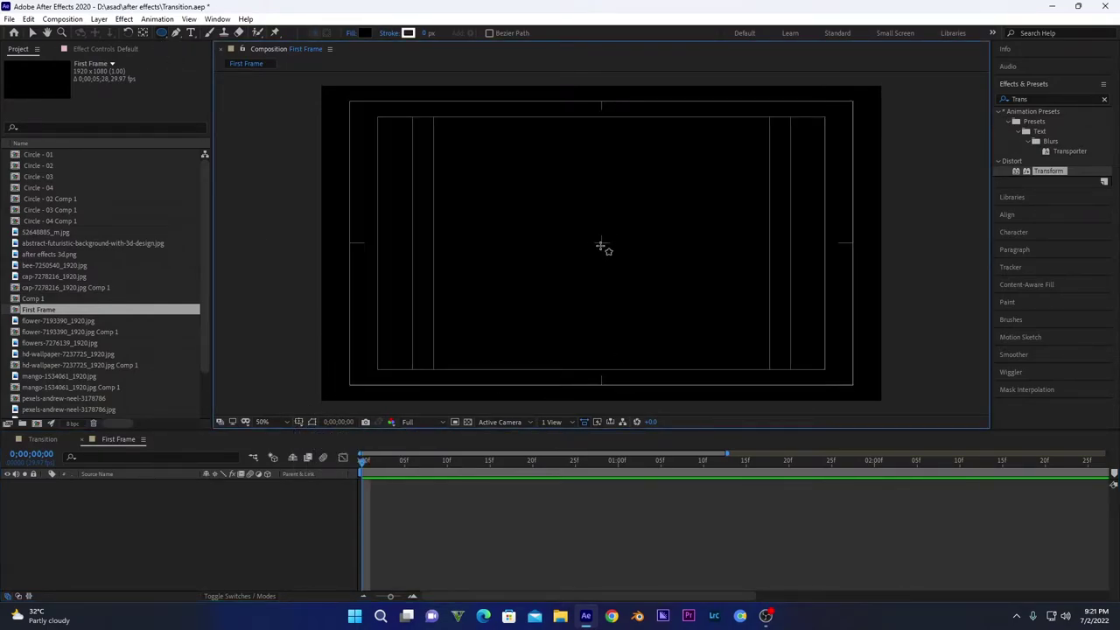
{"action": "left_click_drag", "start_coordinate": [601, 245], "coordinate": [936, 467]}
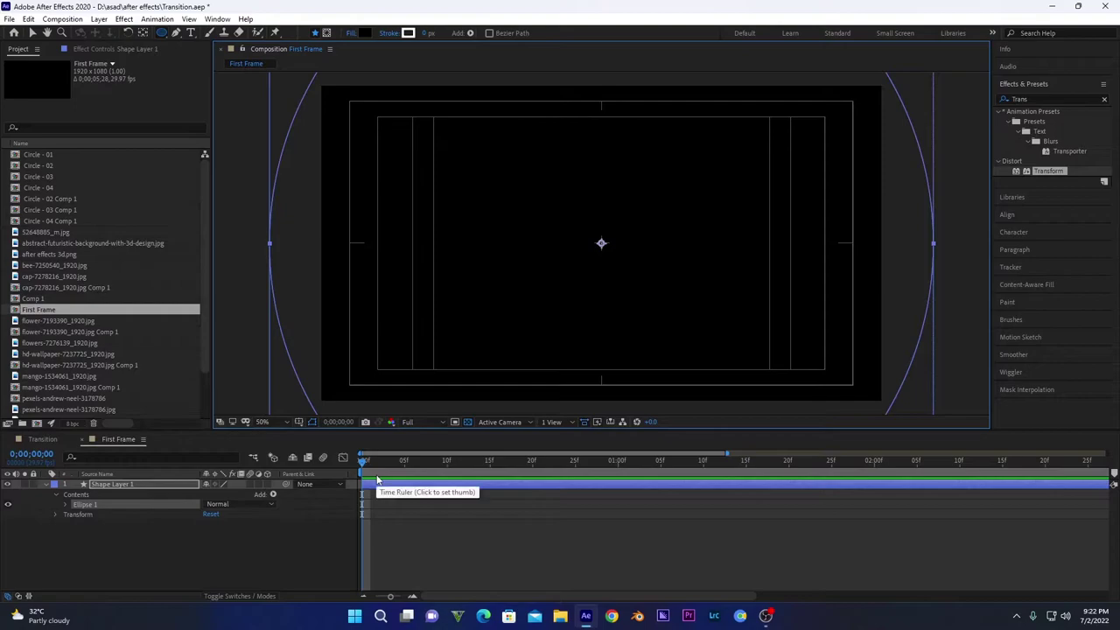
Keyframe the circle layer's Position at 960, 540 at 0;00;01;15 and 960, -1141 at the start, and preview the movement
{"action": "left_click", "coordinate": [124, 488]}
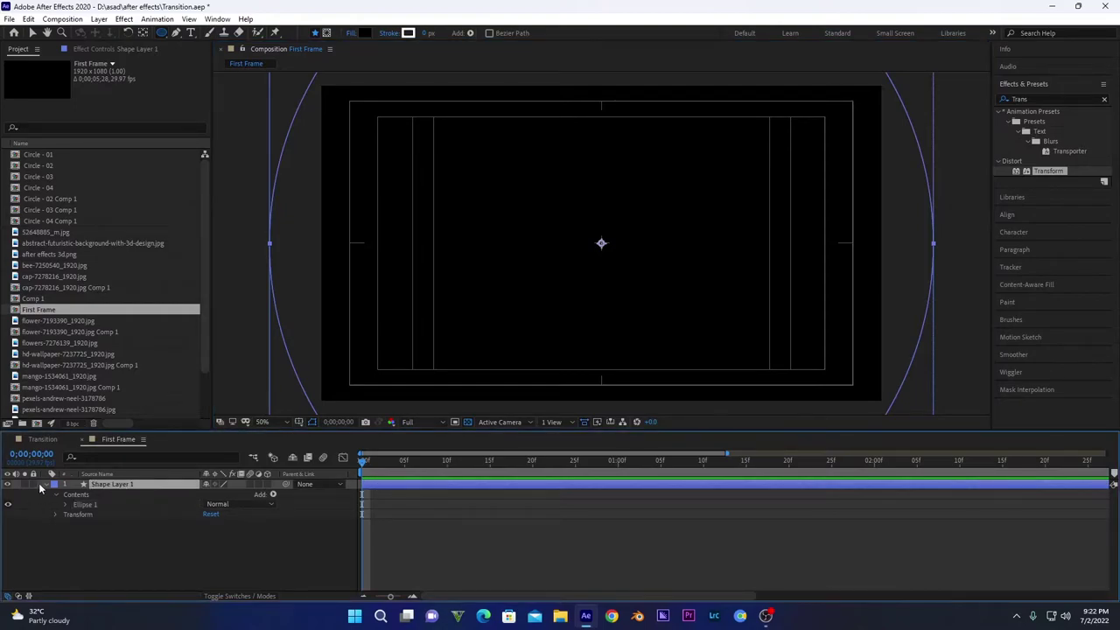
{"action": "key", "text": "p"}
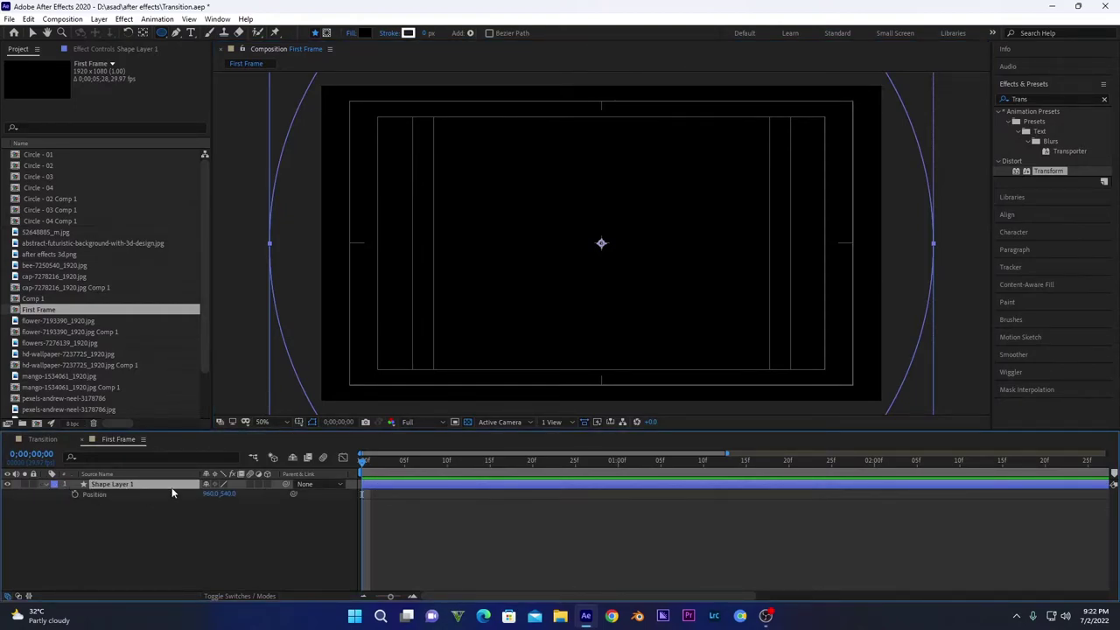
{"action": "left_click_drag", "start_coordinate": [506, 461], "coordinate": [746, 462]}
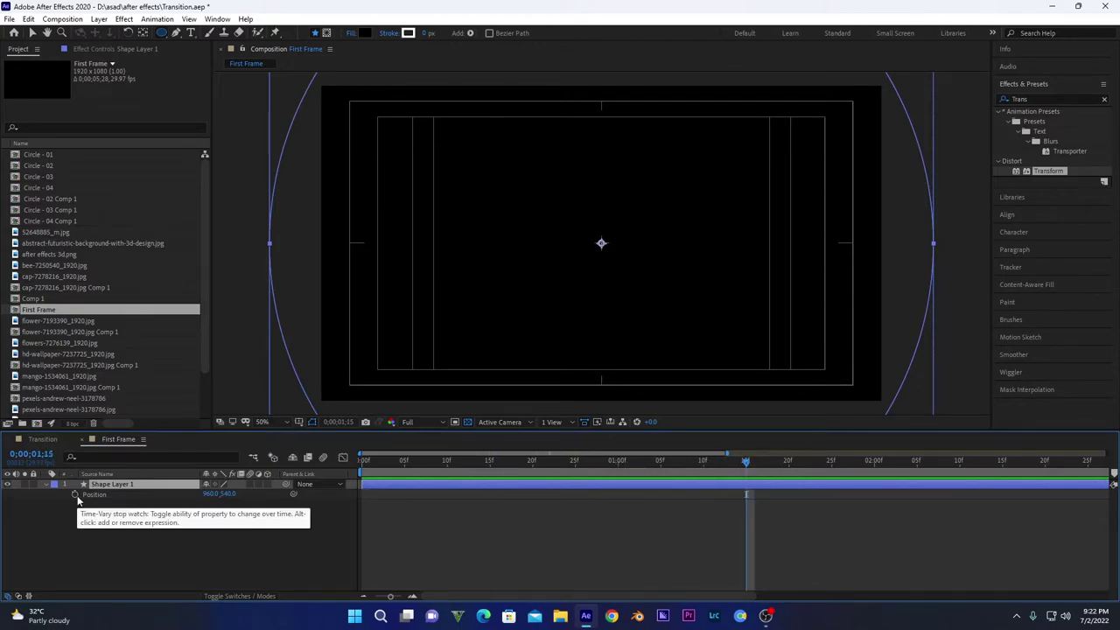
{"action": "left_click", "coordinate": [75, 496]}
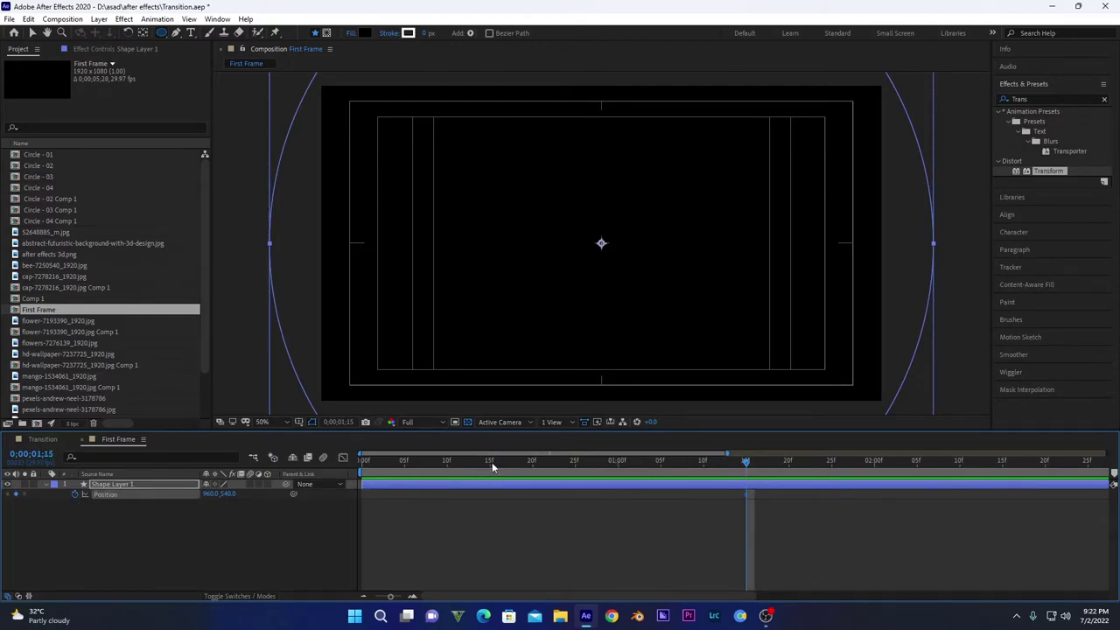
{"action": "key", "text": "Home"}
{"action": "mouse_move", "coordinate": [232, 493]}
{"action": "left_mouse_down"}
{"action": "mouse_move", "coordinate": [197, 504]}
{"action": "mouse_move", "coordinate": [258, 504]}
{"action": "mouse_move", "coordinate": [210, 495]}
{"action": "left_mouse_up"}
{"action": "key", "text": "space"}
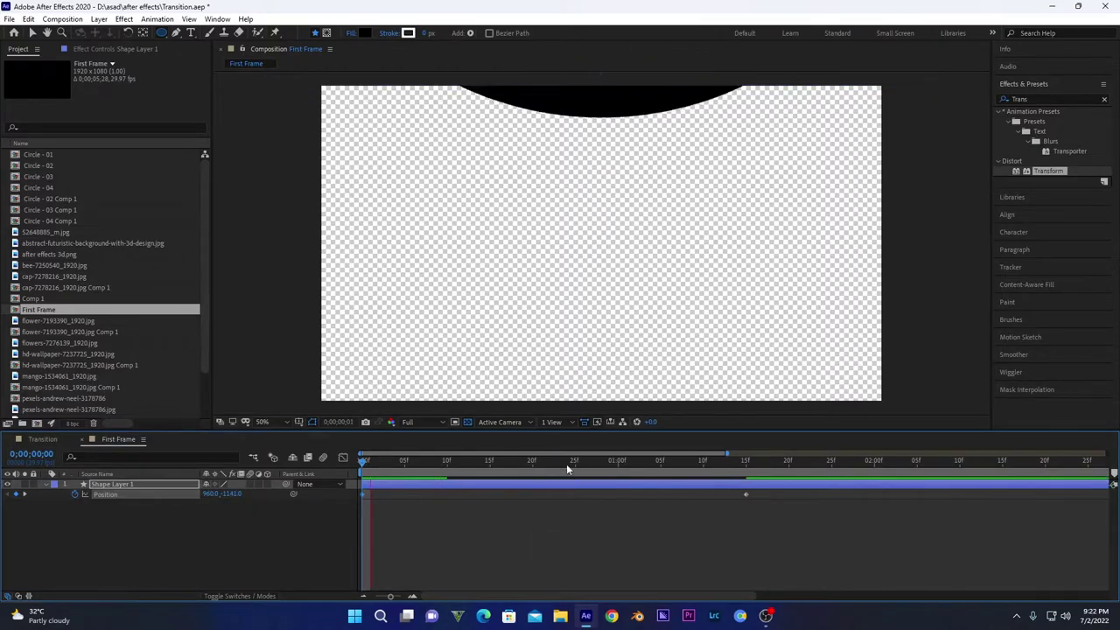
{"action": "key", "text": "space"}
{"action": "key", "text": "space"}
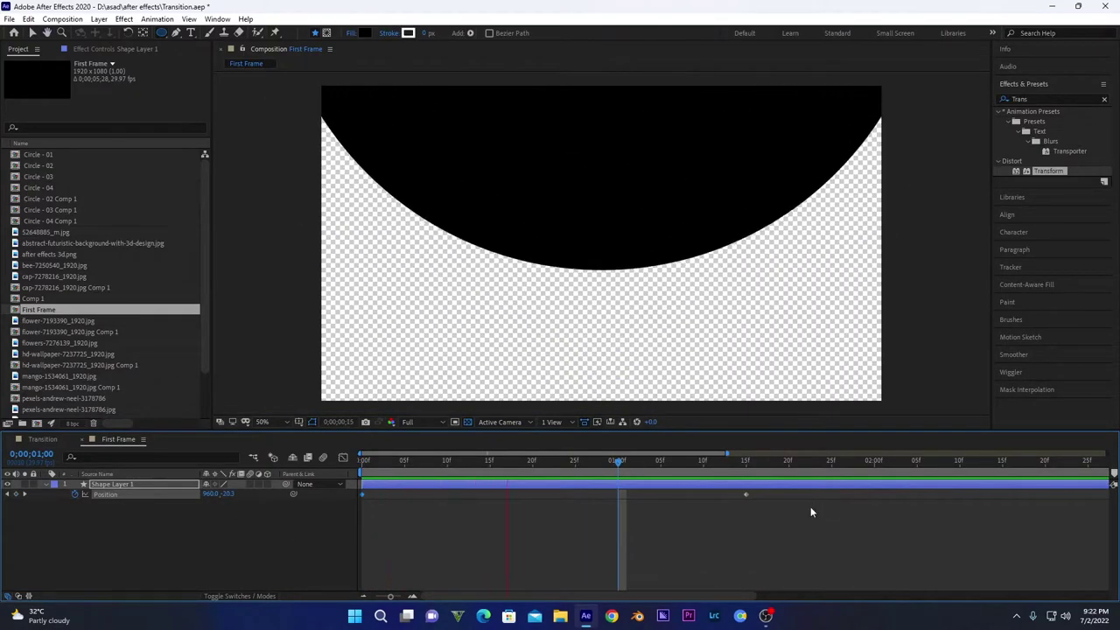
Apply Easy Ease to both Position keyframes and extend the last one's incoming speed handle to about frame 22
{"action": "left_click_drag", "start_coordinate": [811, 506], "coordinate": [344, 490]}
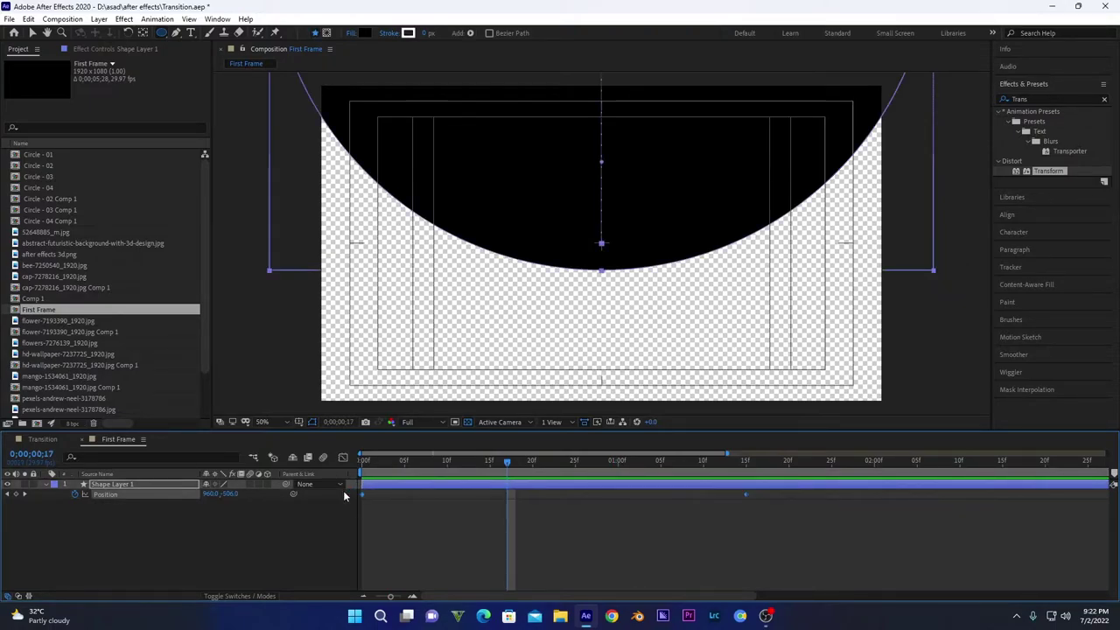
{"action": "key", "text": "F9"}
{"action": "left_click", "coordinate": [344, 459]}
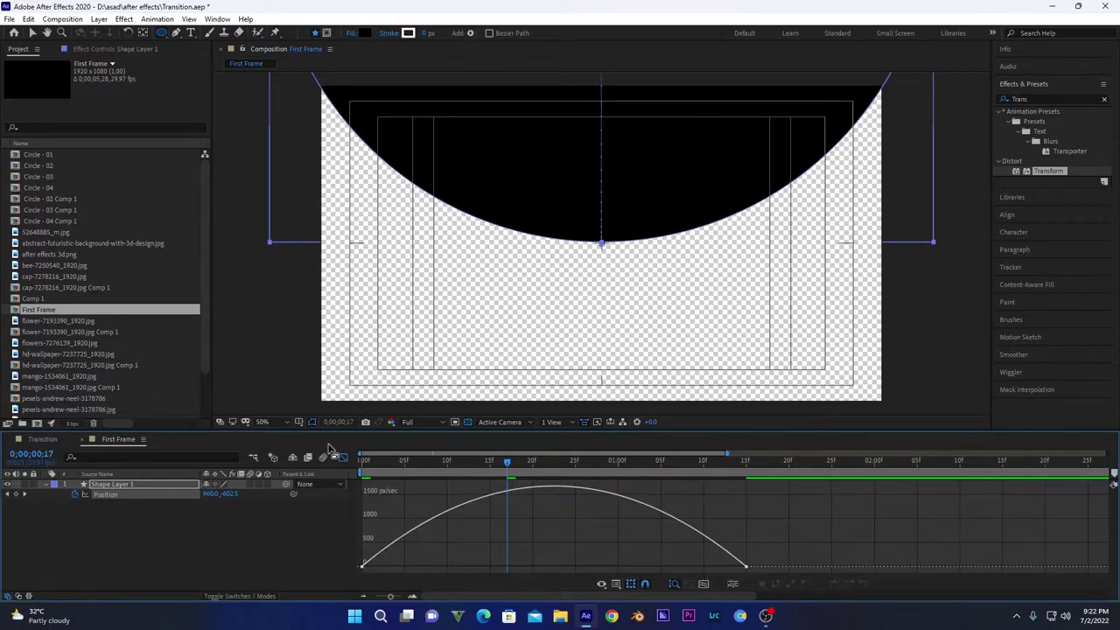
{"action": "left_click", "coordinate": [746, 567]}
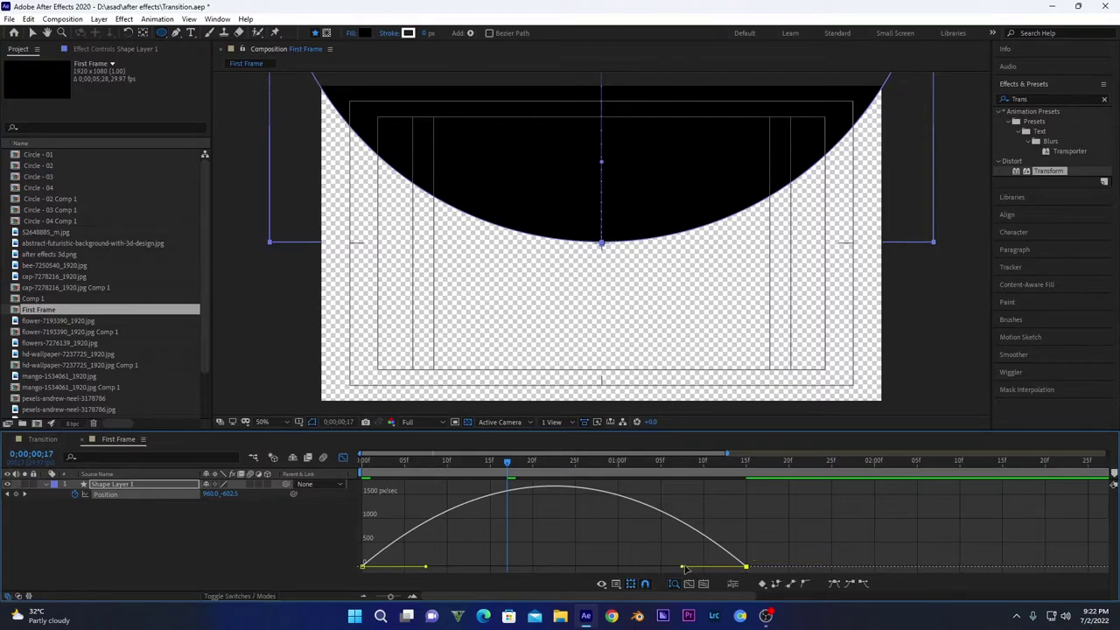
{"action": "left_click_drag", "start_coordinate": [685, 568], "coordinate": [553, 567]}
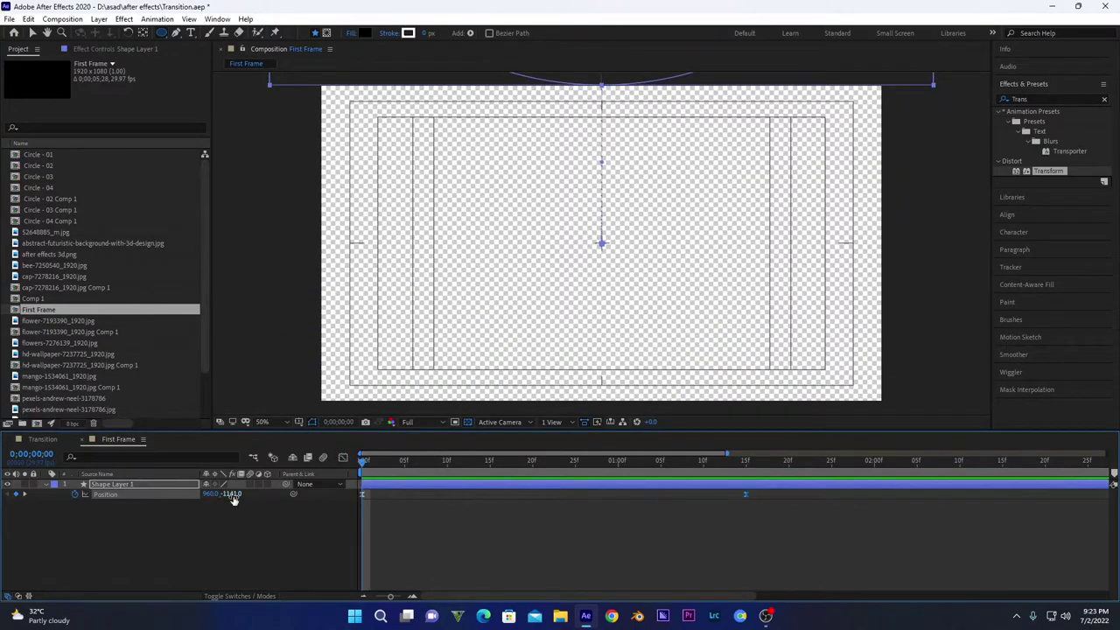
Set the circle layer's starting Position to 960, -1190 and preview the animation
{"action": "left_click_drag", "start_coordinate": [231, 494], "coordinate": [207, 497]}
{"action": "key", "text": "space"}
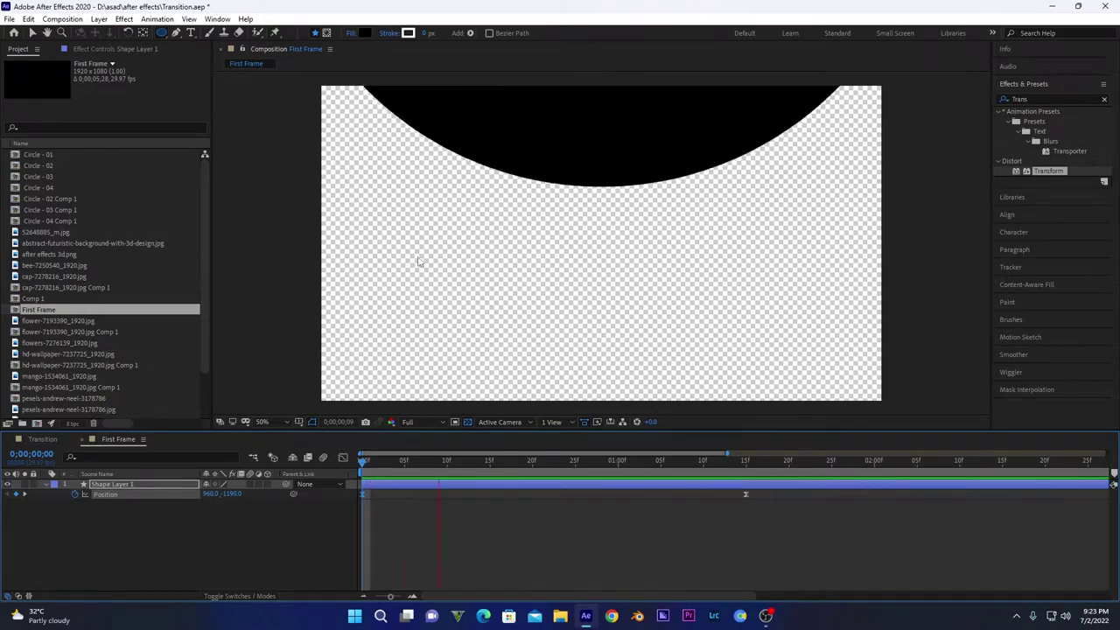
Duplicate the First Frame composition in the project and rename the copy as 5th
{"action": "key", "text": "space"}
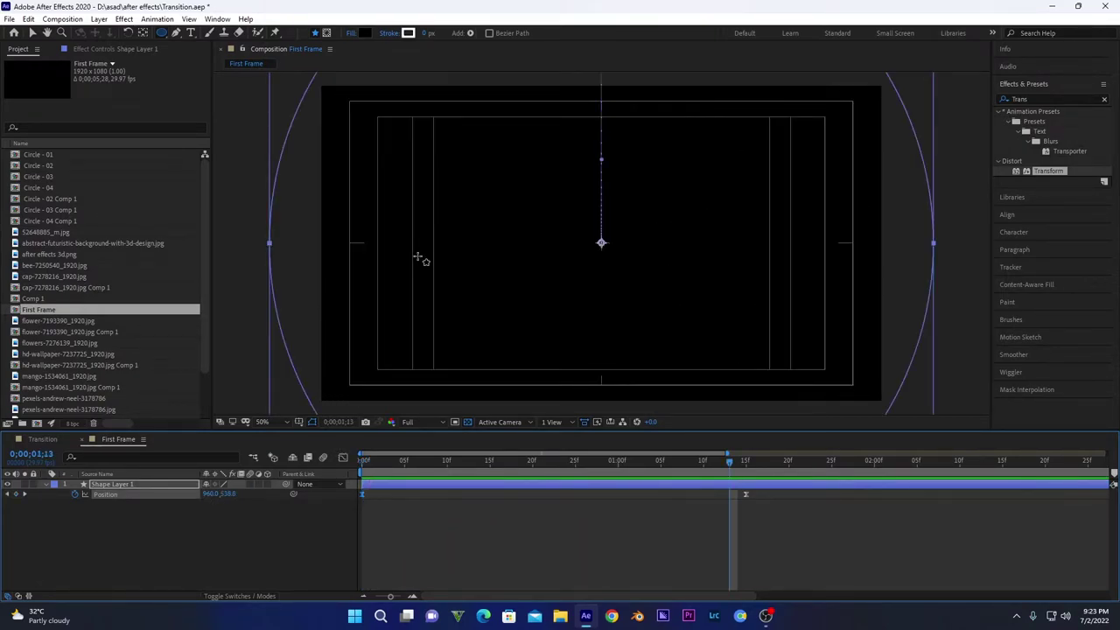
{"action": "left_click", "coordinate": [48, 315]}
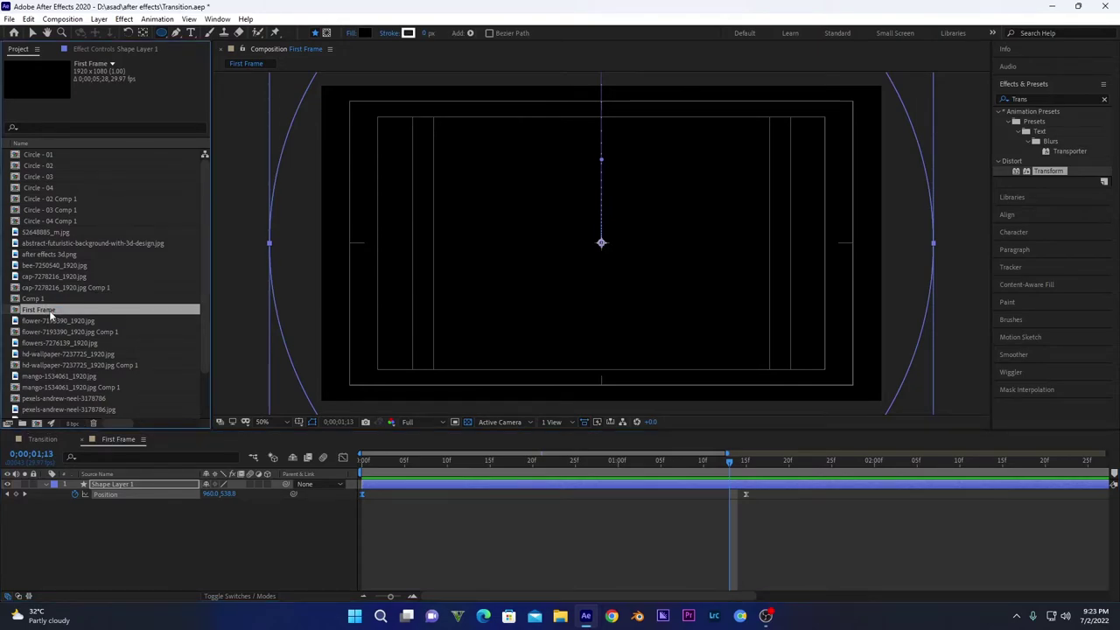
{"action": "key", "text": "ctrl+d"}
{"action": "scroll", "coordinate": [50, 315], "scroll_direction": "down", "scroll_amount": 2}
{"action": "key", "text": "Return"}
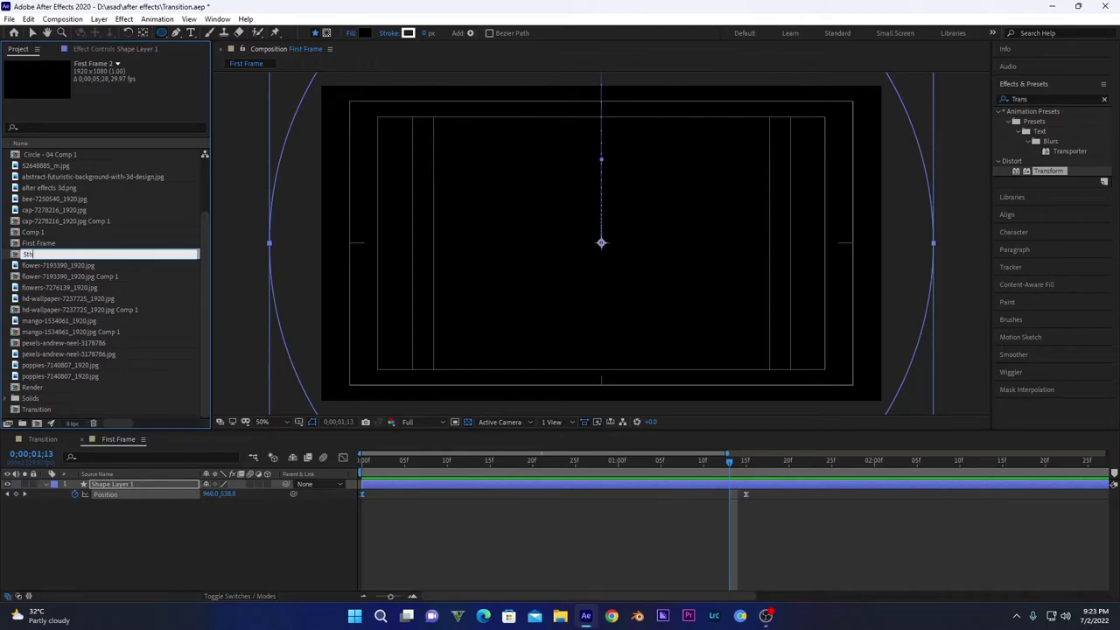
{"action": "type", "text": "5th"}
{"action": "key", "text": "Return"}
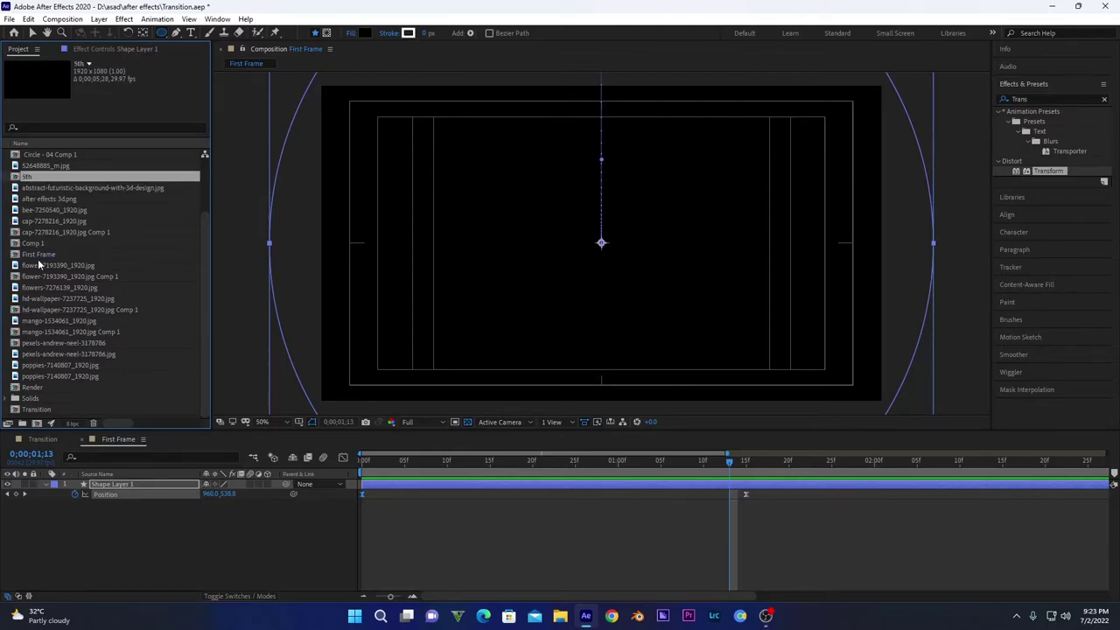
In the 5th composition, shift both of the circle's Position keyframes so the first one starts at frame 5
{"action": "double_click", "coordinate": [85, 178]}
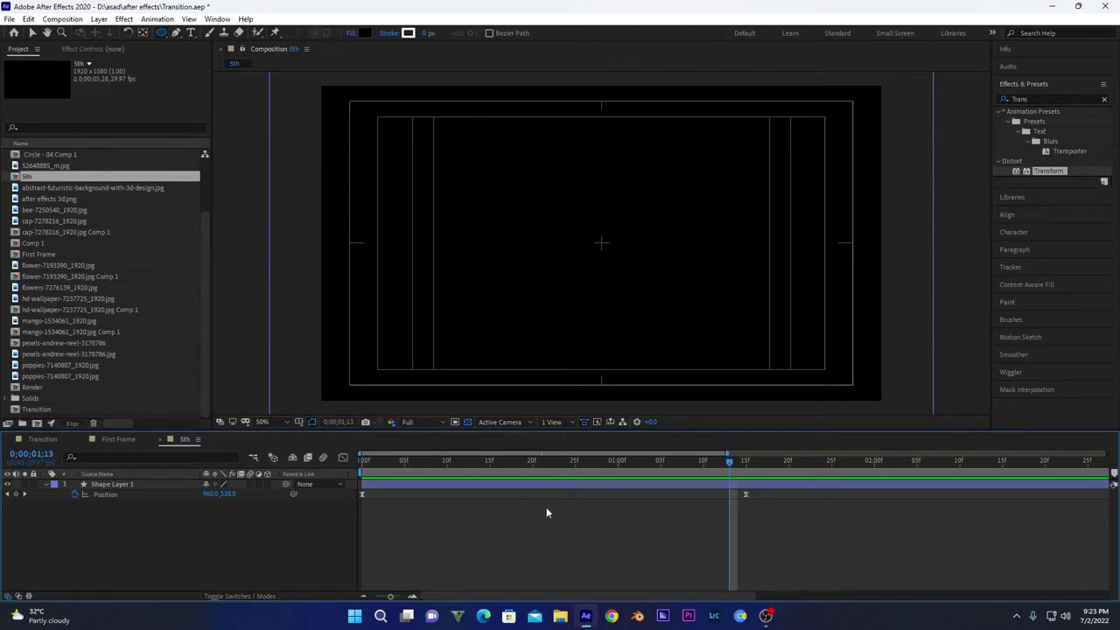
{"action": "left_click_drag", "start_coordinate": [844, 523], "coordinate": [405, 494]}
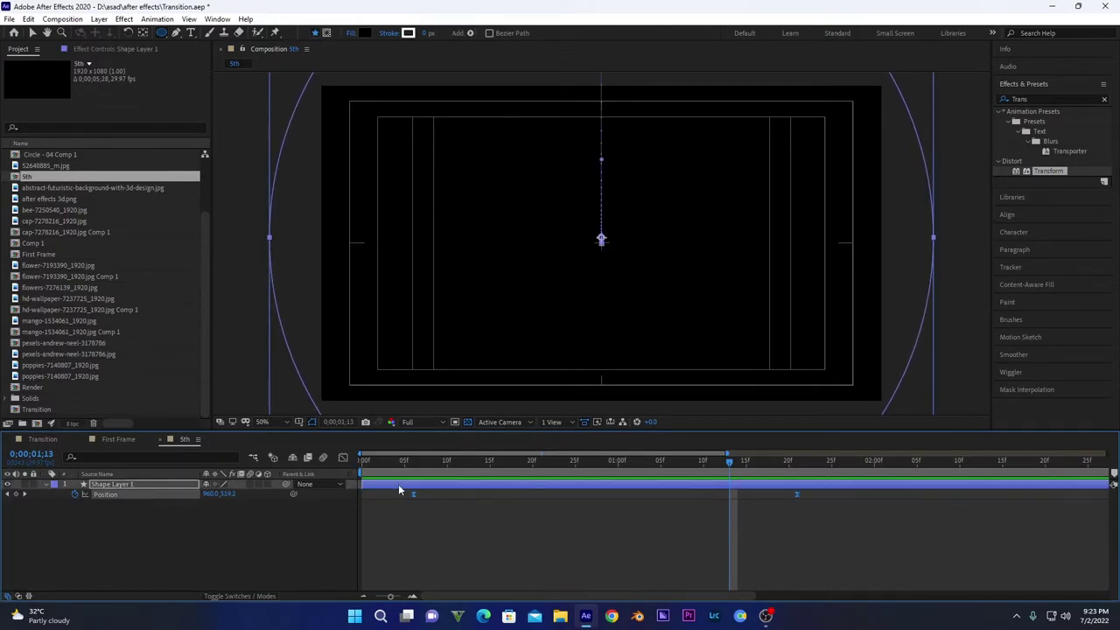
{"action": "key", "text": "j"}
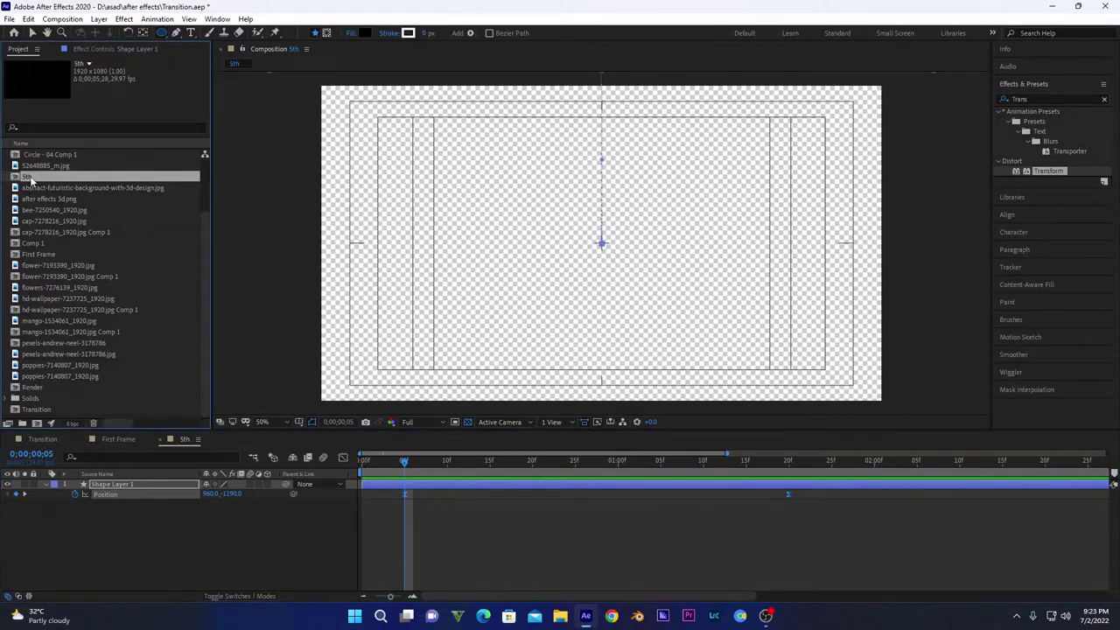
Duplicate the 5th composition and rename the copy as 10th
{"action": "key", "text": "ctrl+d"}
{"action": "key", "text": "Return"}
{"action": "key", "text": "BackSpace"}
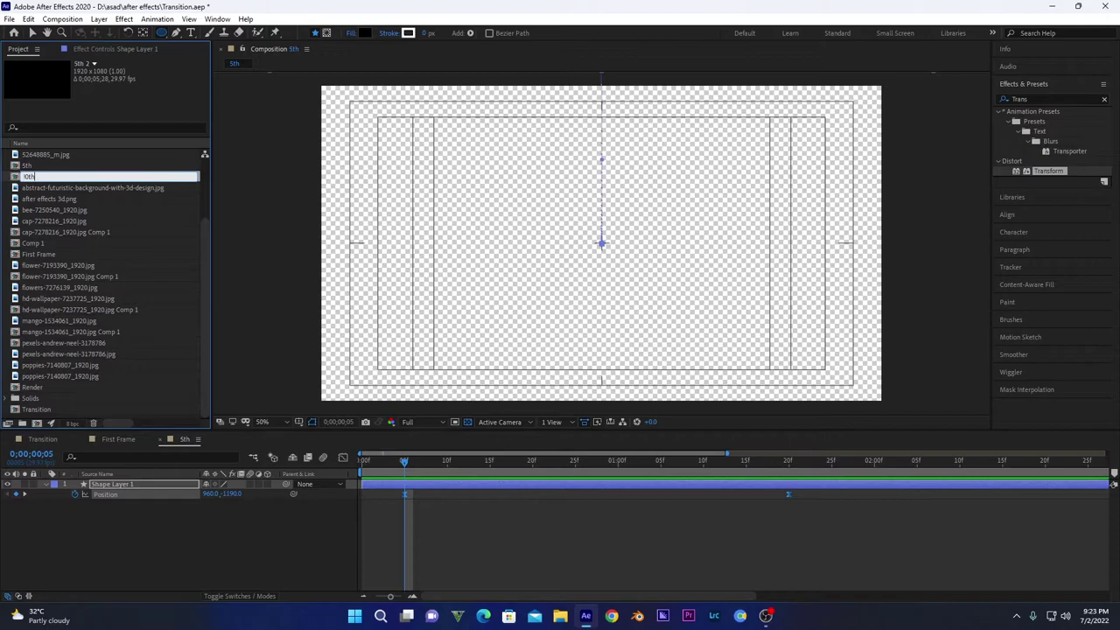
{"action": "type", "text": "10th"}
{"action": "key", "text": "Return"}
In the 10th composition, shift both Position keyframes so the first one starts at frame 10
{"action": "double_click", "coordinate": [29, 155]}
{"action": "left_click_drag", "start_coordinate": [963, 561], "coordinate": [963, 497]}
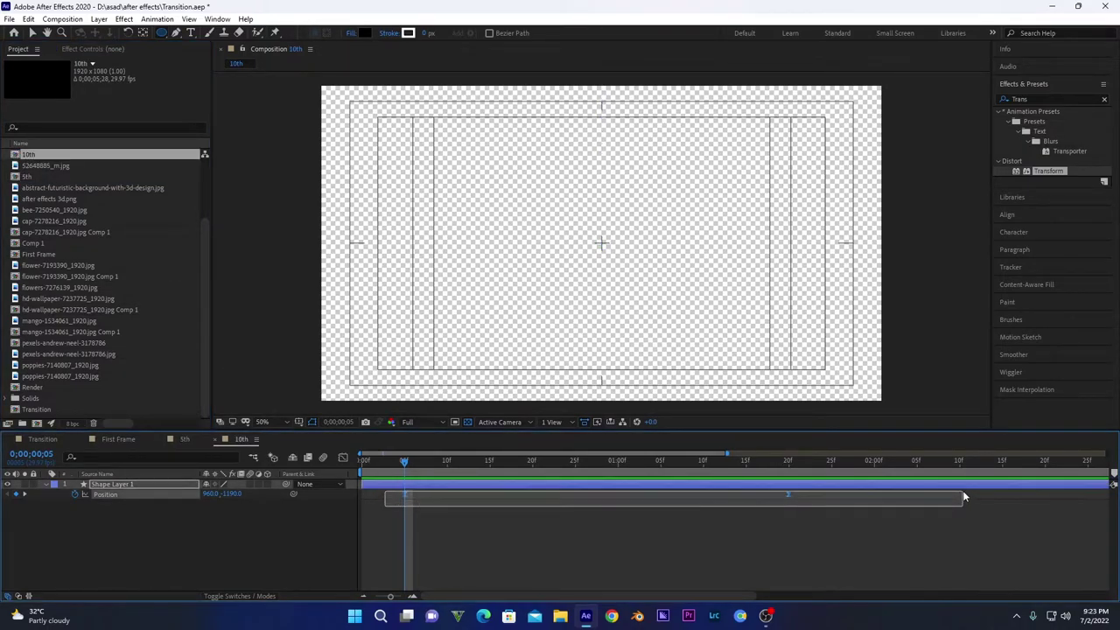
{"action": "left_click_drag", "start_coordinate": [405, 498], "coordinate": [449, 496]}
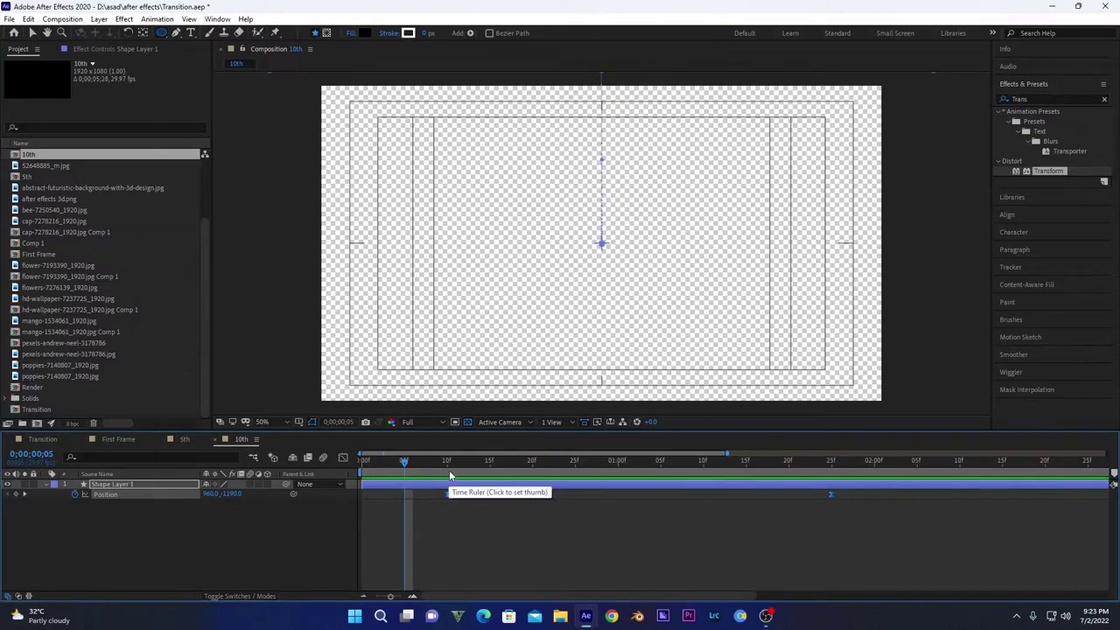
{"action": "key", "text": "k"}
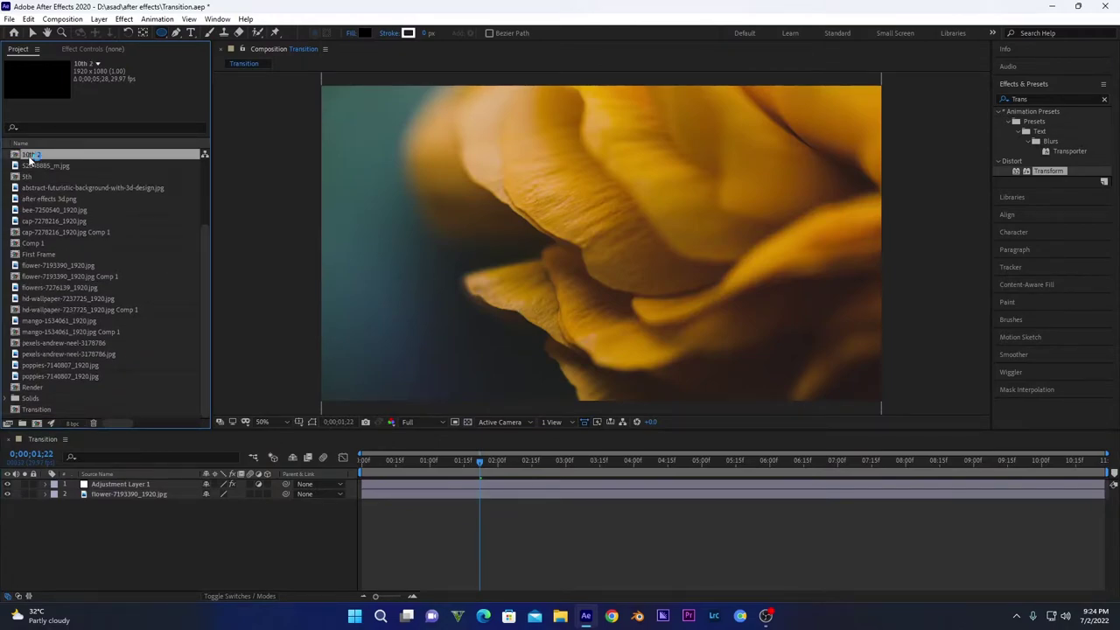
Rename the duplicate of the 10th composition as 15
{"action": "key", "text": "Return"}
{"action": "type", "text": "15"}
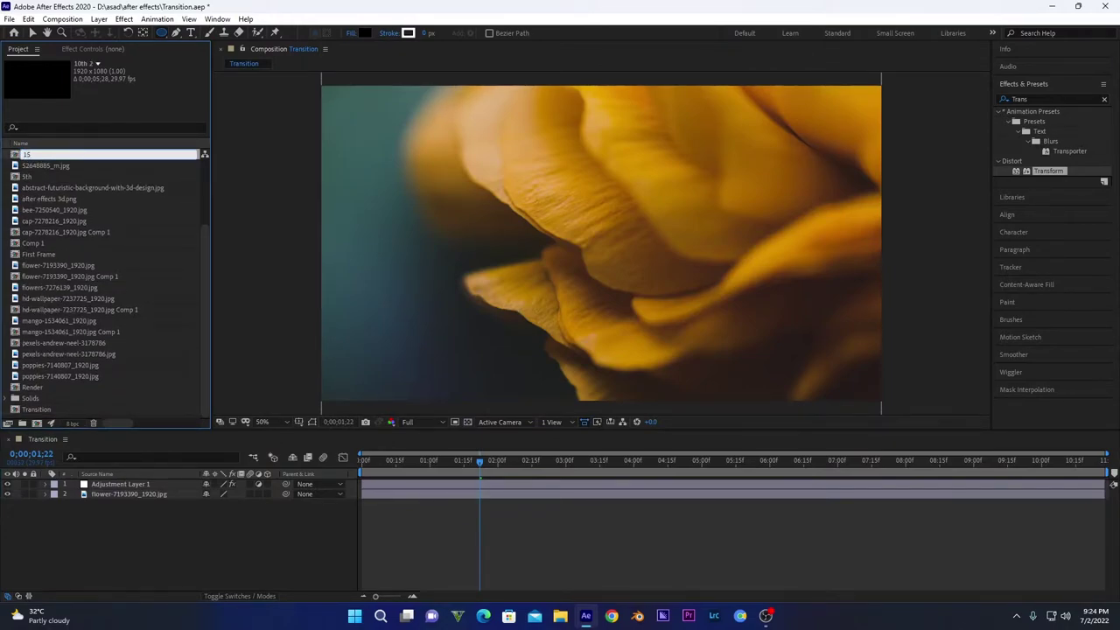
{"action": "key", "text": "Return"}
In composition 15, shift both Position keyframes so the first one starts at frame 15
{"action": "double_click", "coordinate": [29, 158]}
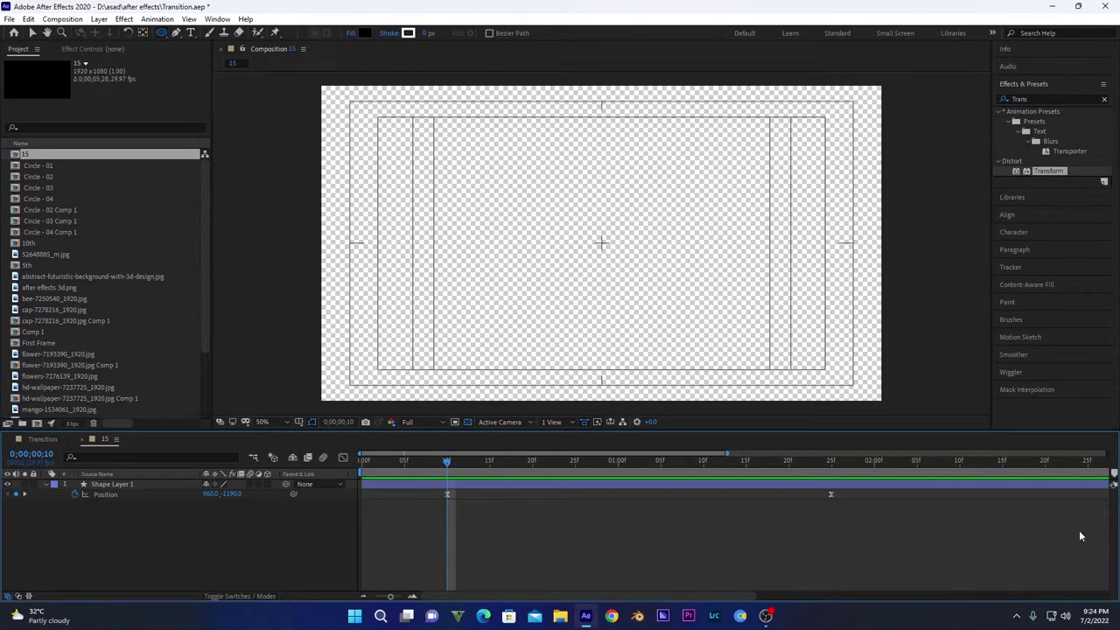
{"action": "left_click_drag", "start_coordinate": [1082, 536], "coordinate": [429, 488]}
{"action": "left_click_drag", "start_coordinate": [446, 494], "coordinate": [489, 495]}
{"action": "left_click", "coordinate": [491, 463]}
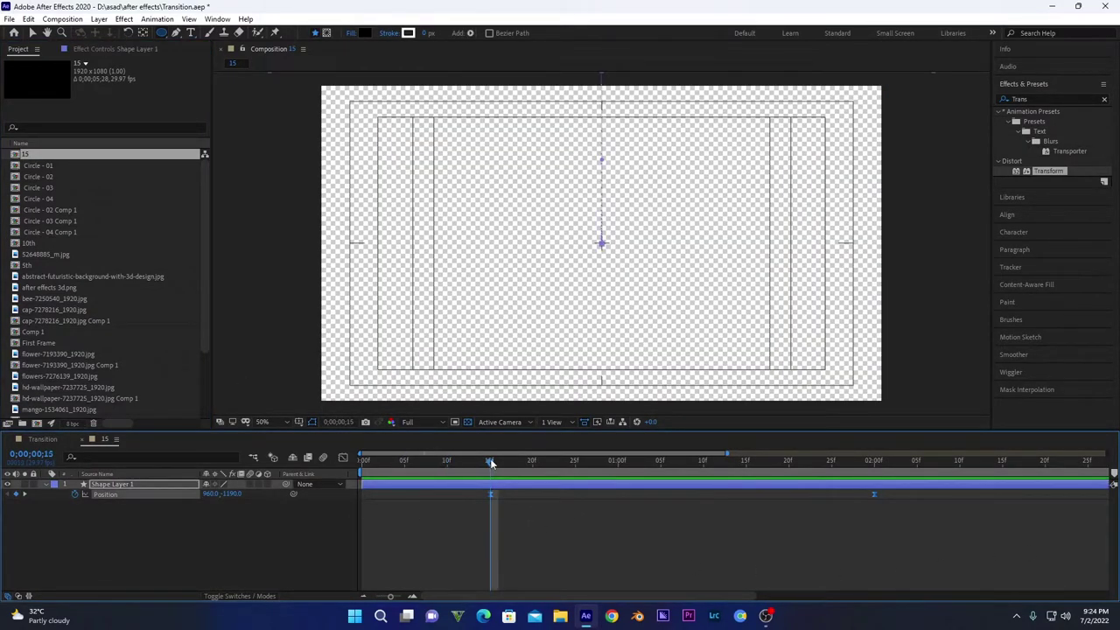
Add First Frame as the top layer of the Transition composition, set its blending mode to Stencil Alpha, and check the result at frame 15
{"action": "left_click", "coordinate": [42, 440]}
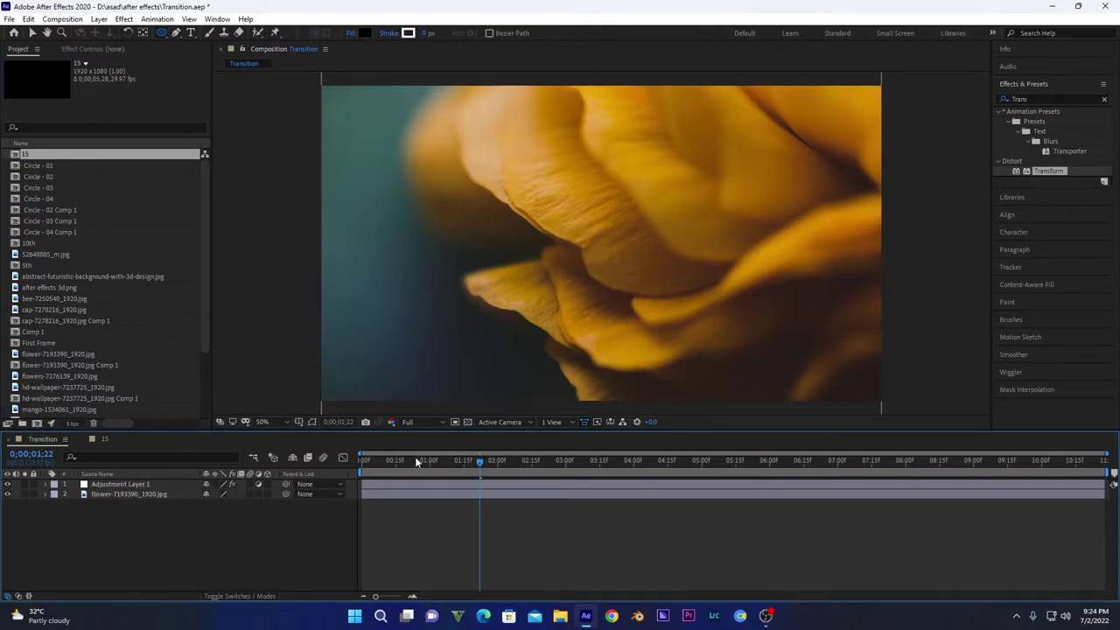
{"action": "key", "text": "Home"}
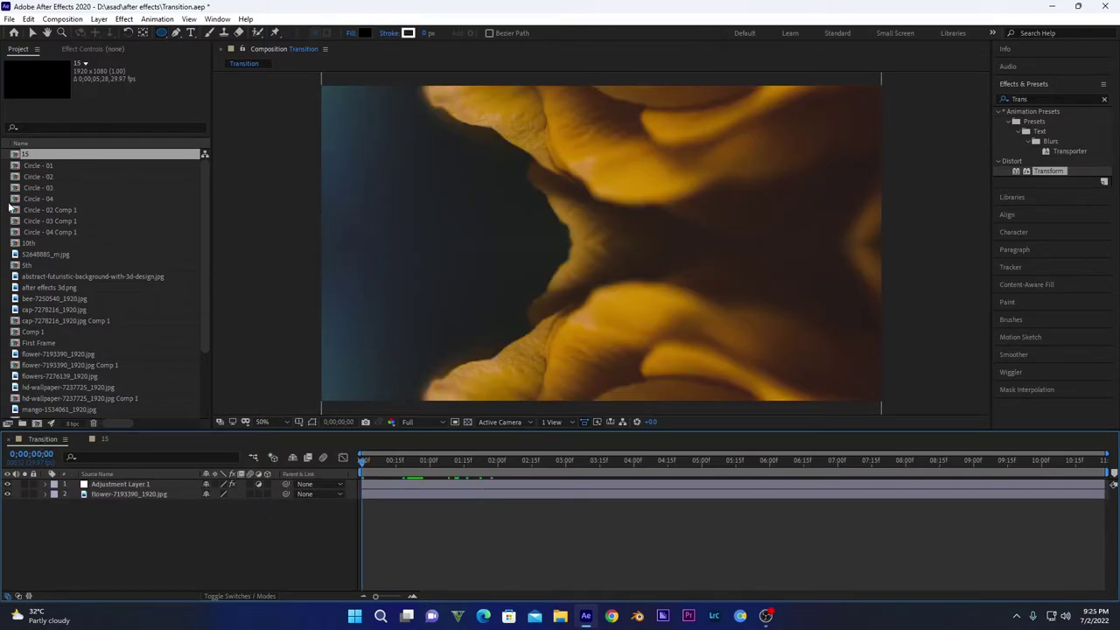
{"action": "left_click_drag", "start_coordinate": [39, 344], "coordinate": [173, 484]}
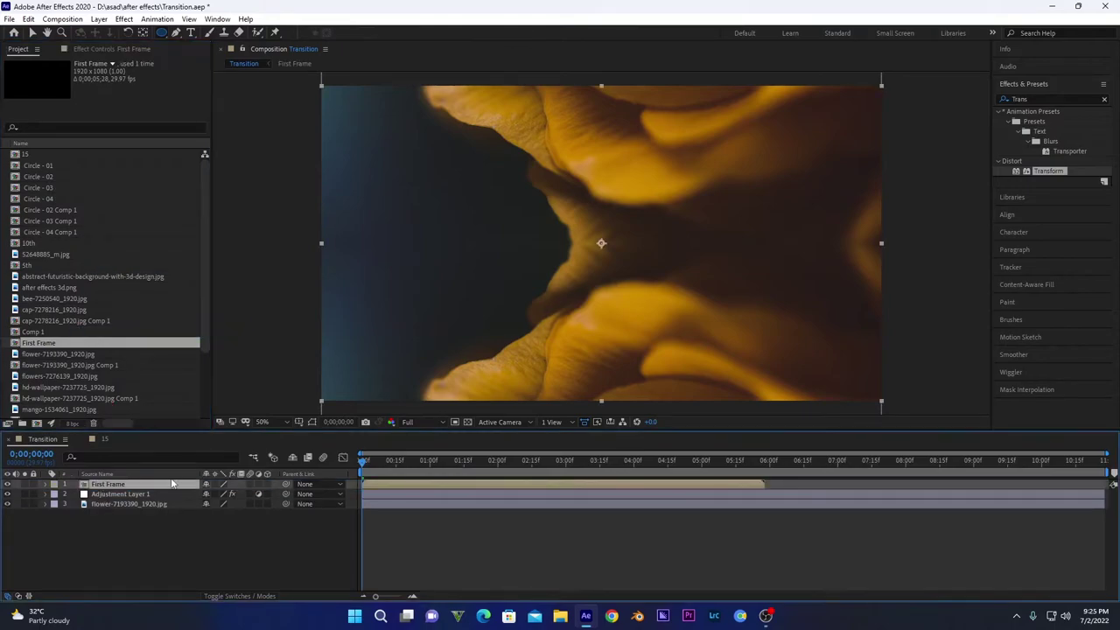
{"action": "left_click", "coordinate": [229, 597]}
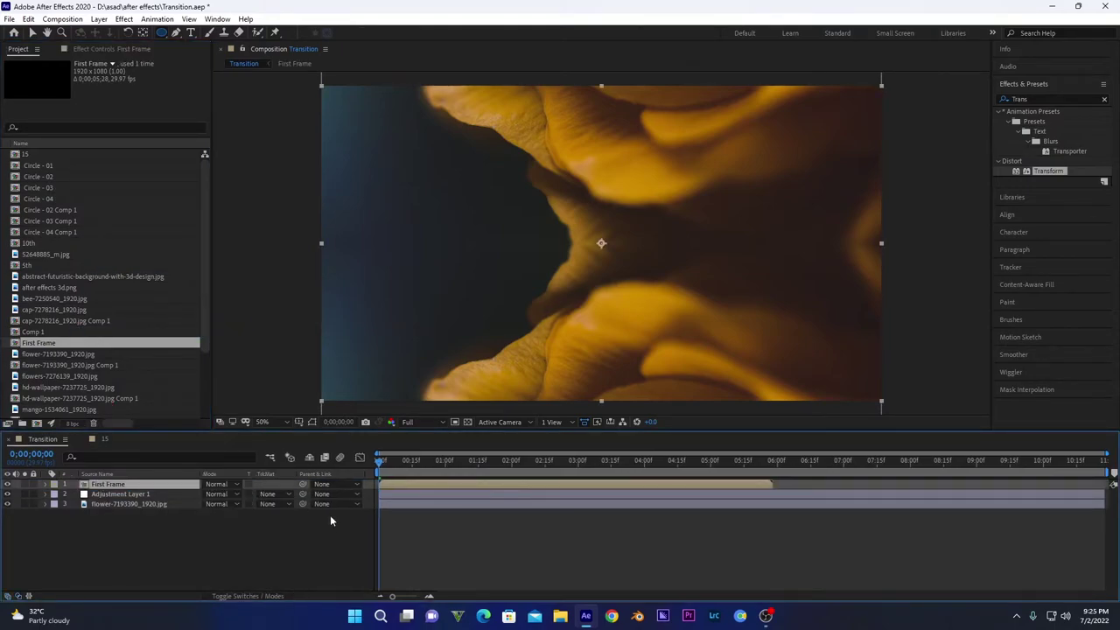
{"action": "left_click", "coordinate": [230, 485]}
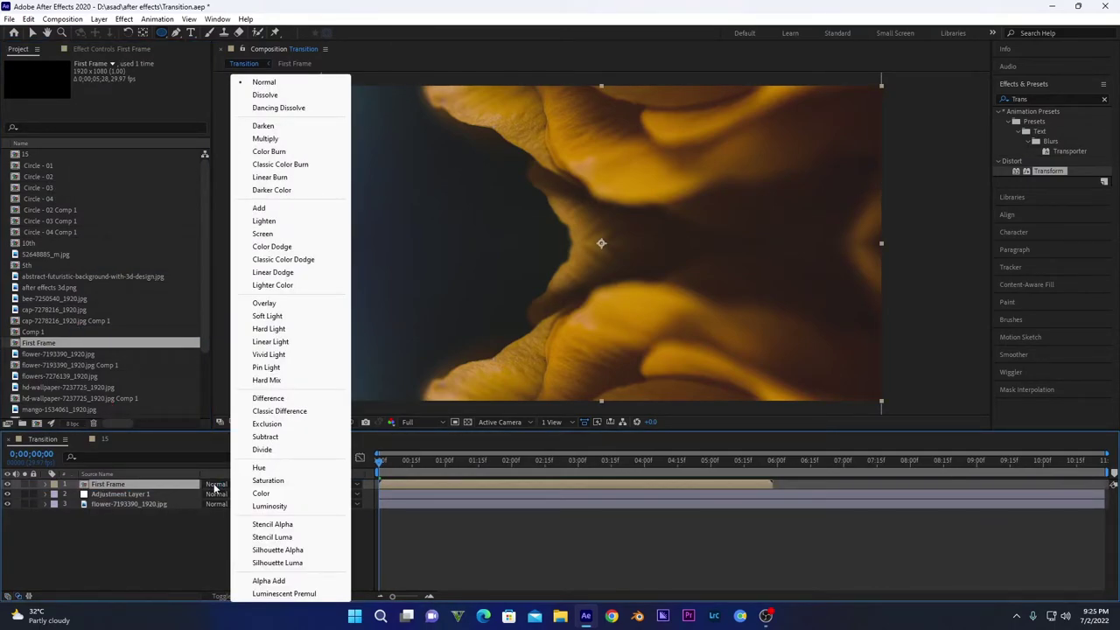
{"action": "left_click", "coordinate": [277, 525]}
{"action": "left_click_drag", "start_coordinate": [382, 462], "coordinate": [411, 462]}
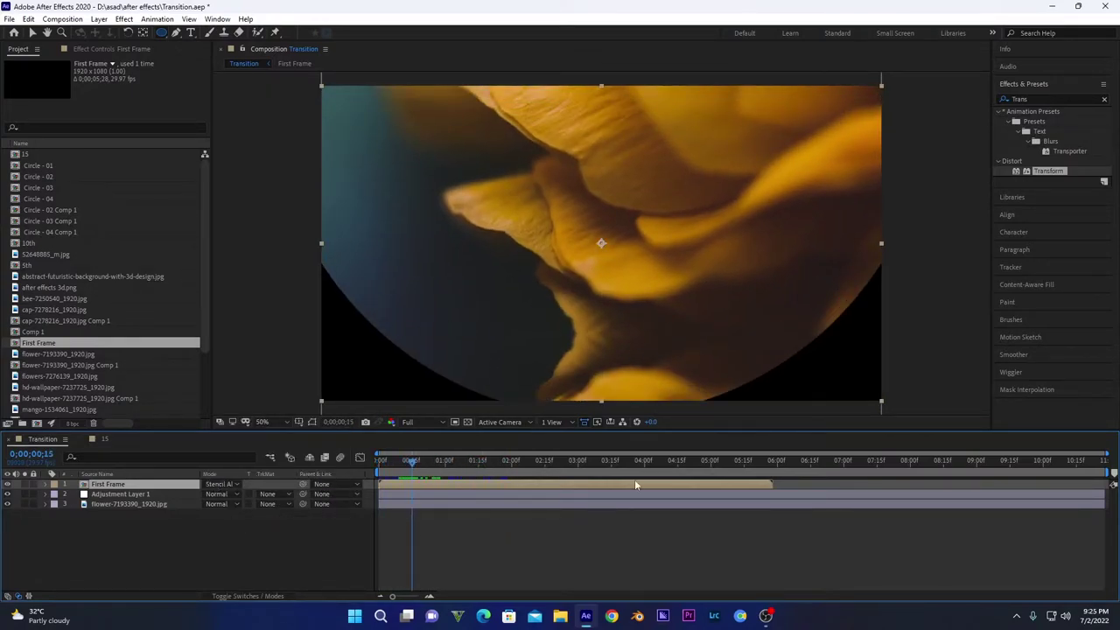
Inspect the circle inside the First Frame composition at frame 16 and return to Transition
{"action": "double_click", "coordinate": [171, 486]}
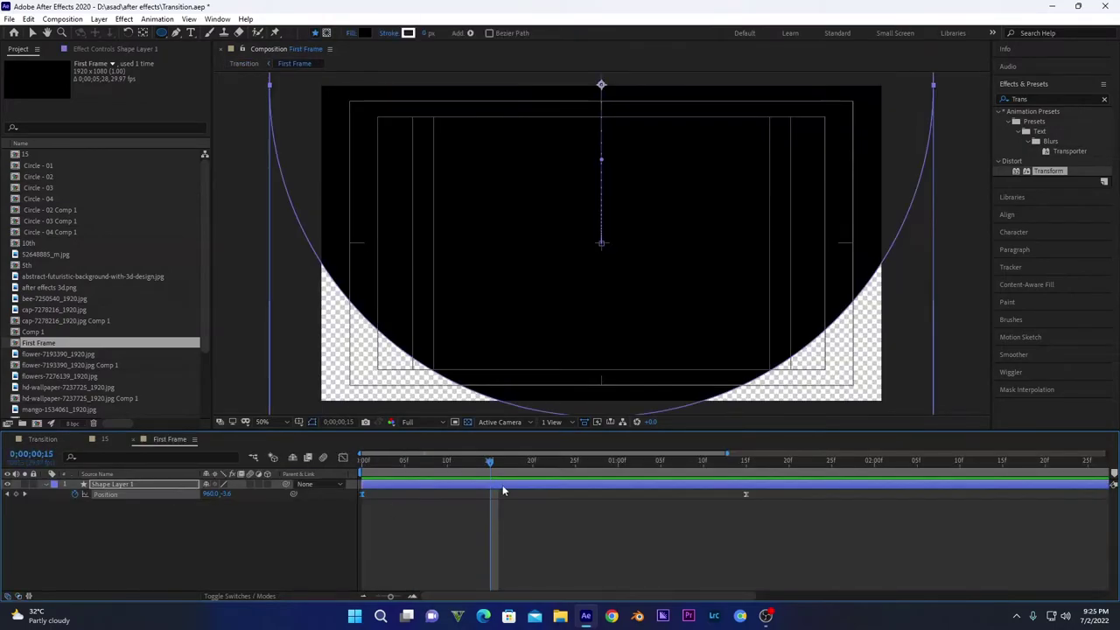
{"action": "left_click", "coordinate": [497, 461]}
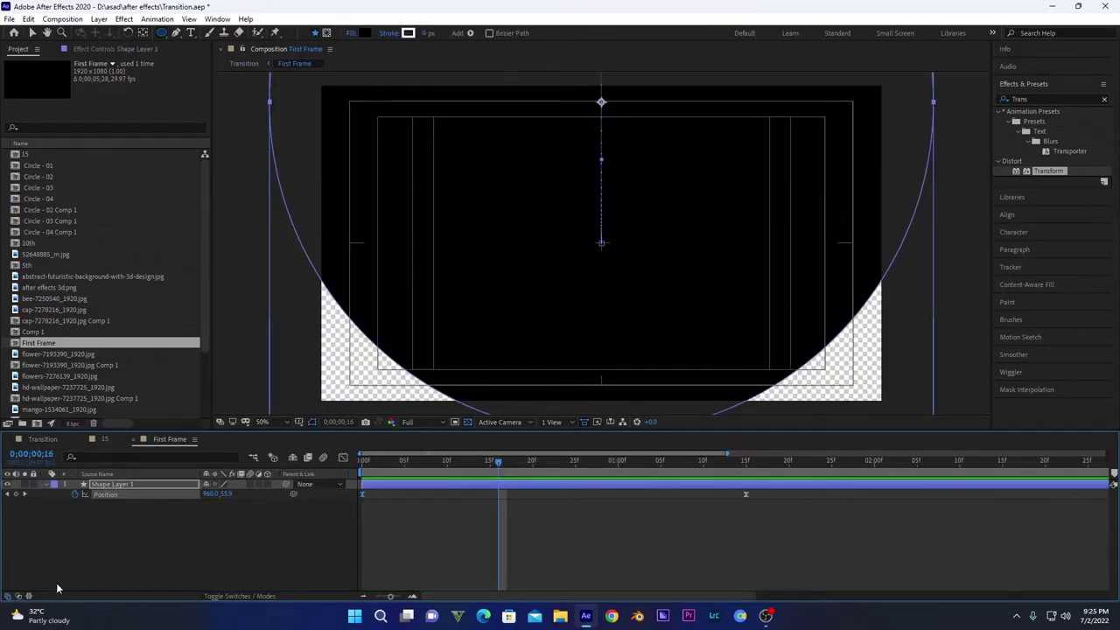
{"action": "left_click", "coordinate": [81, 439]}
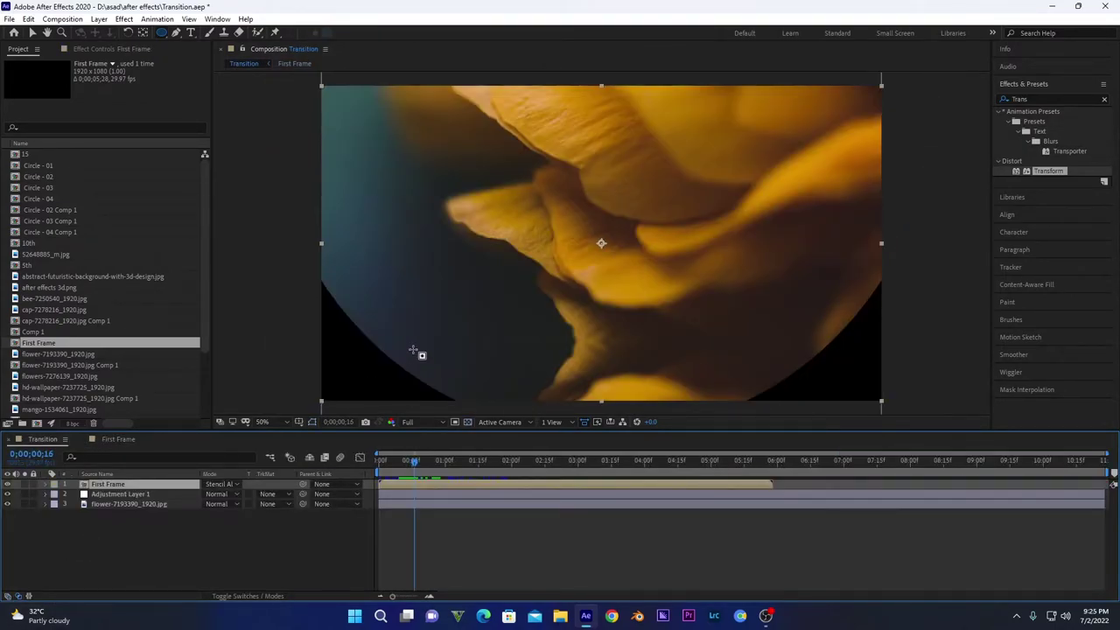
Show the transparency grid in Transition and preview the stencilled circle from the start of the timeline
{"action": "left_click", "coordinate": [467, 422]}
{"action": "left_click_drag", "start_coordinate": [415, 461], "coordinate": [374, 461]}
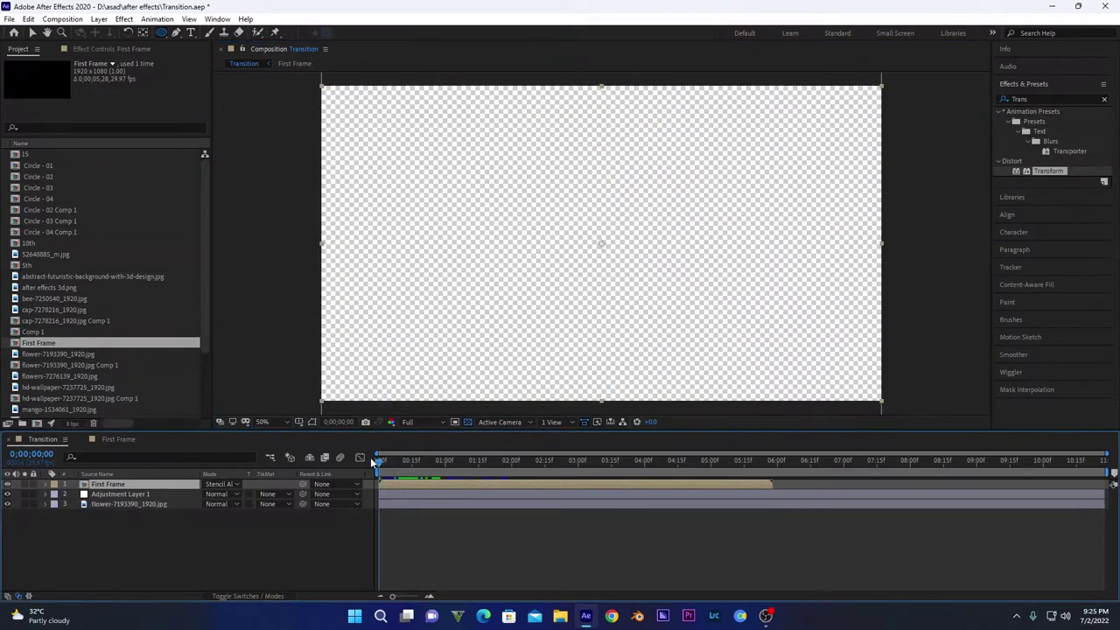
{"action": "key", "text": "space"}
{"action": "key", "text": "space"}
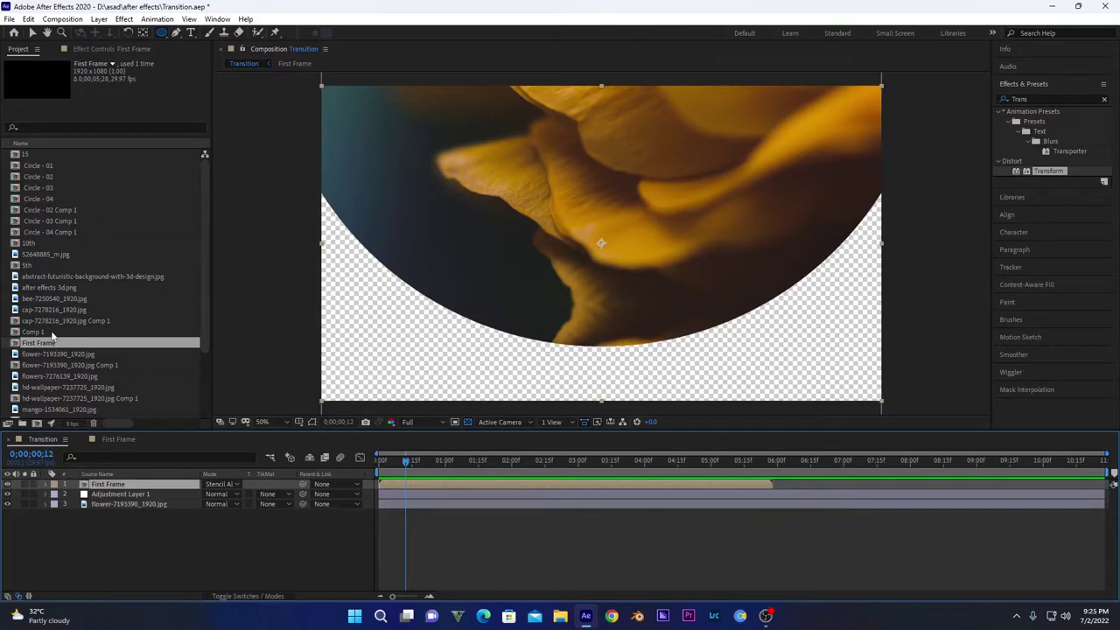
Place the 5th composition below First Frame in Transition and pre-compose it as 2, moving all attributes into the new composition
{"action": "left_click_drag", "start_coordinate": [26, 199], "coordinate": [96, 493]}
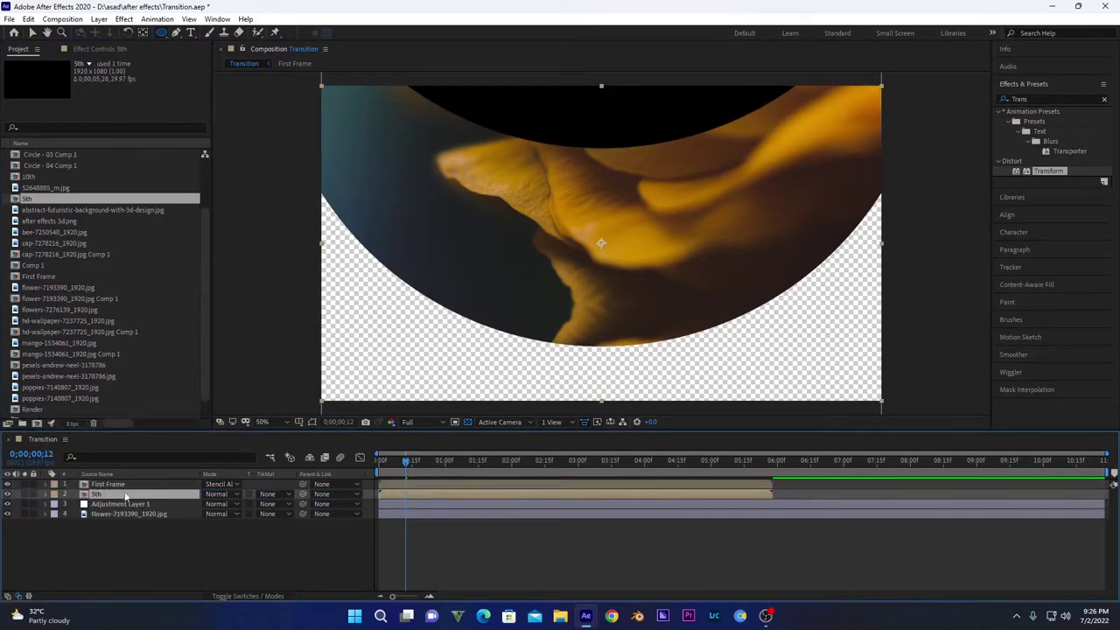
{"action": "right_click", "coordinate": [160, 496]}
{"action": "left_click", "coordinate": [219, 430]}
{"action": "type", "text": "2"}
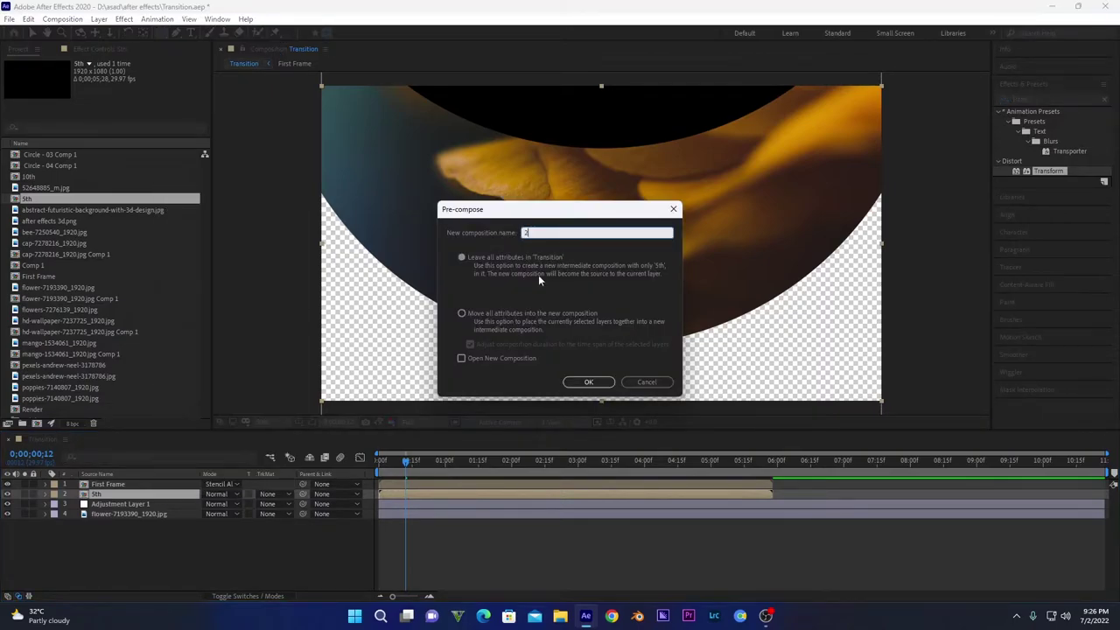
{"action": "left_click", "coordinate": [462, 313]}
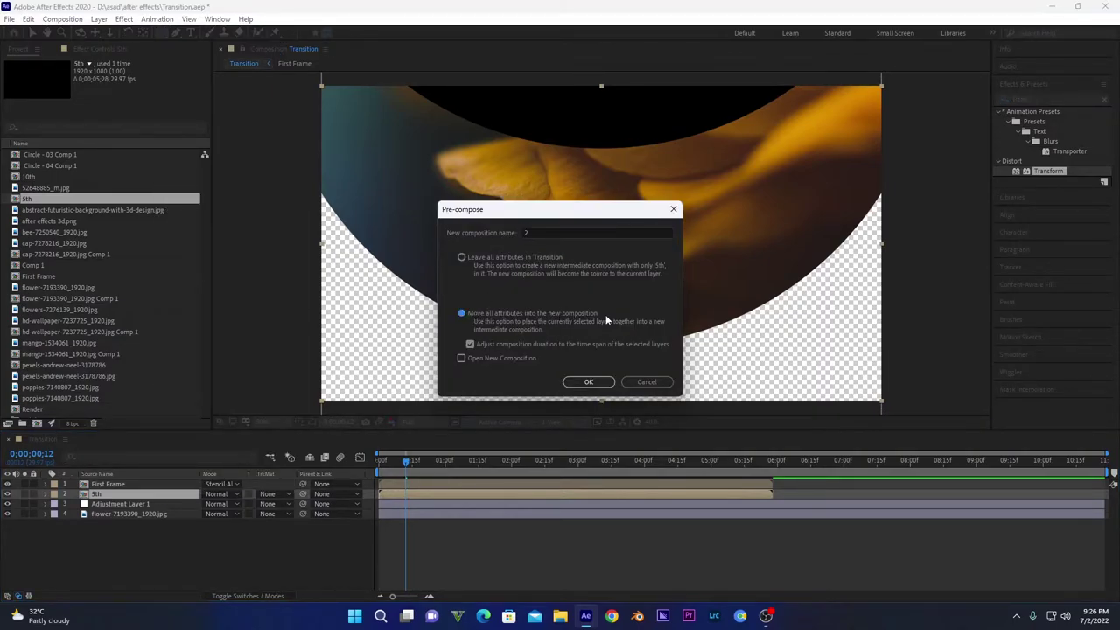
{"action": "left_click", "coordinate": [589, 381]}
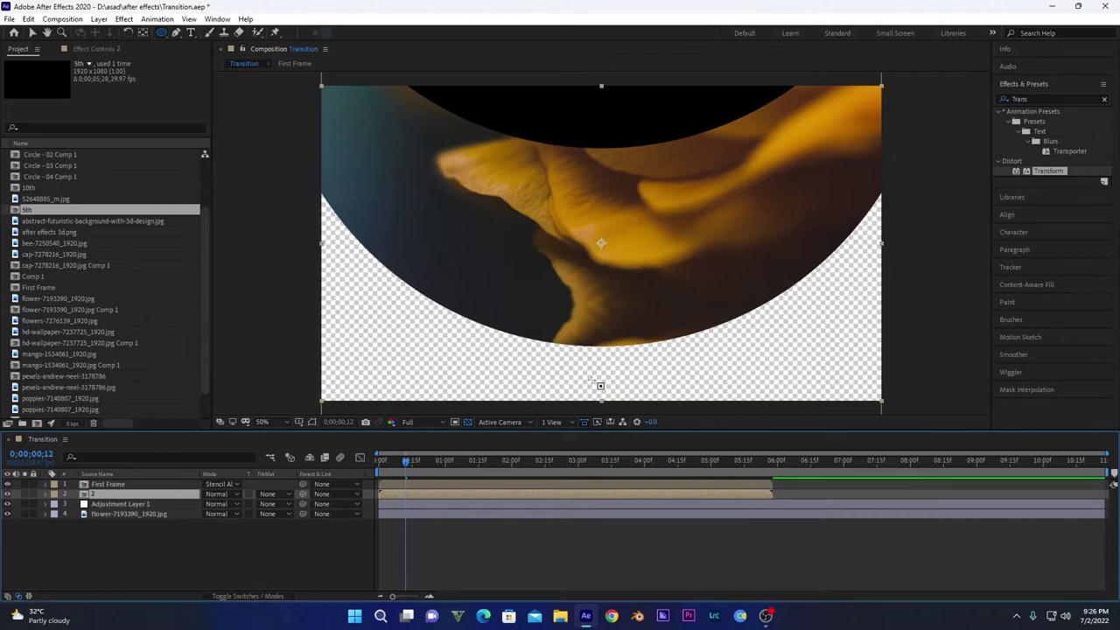
In composition 2, create a white solid and place it beneath the 5th layer
{"action": "double_click", "coordinate": [94, 495]}
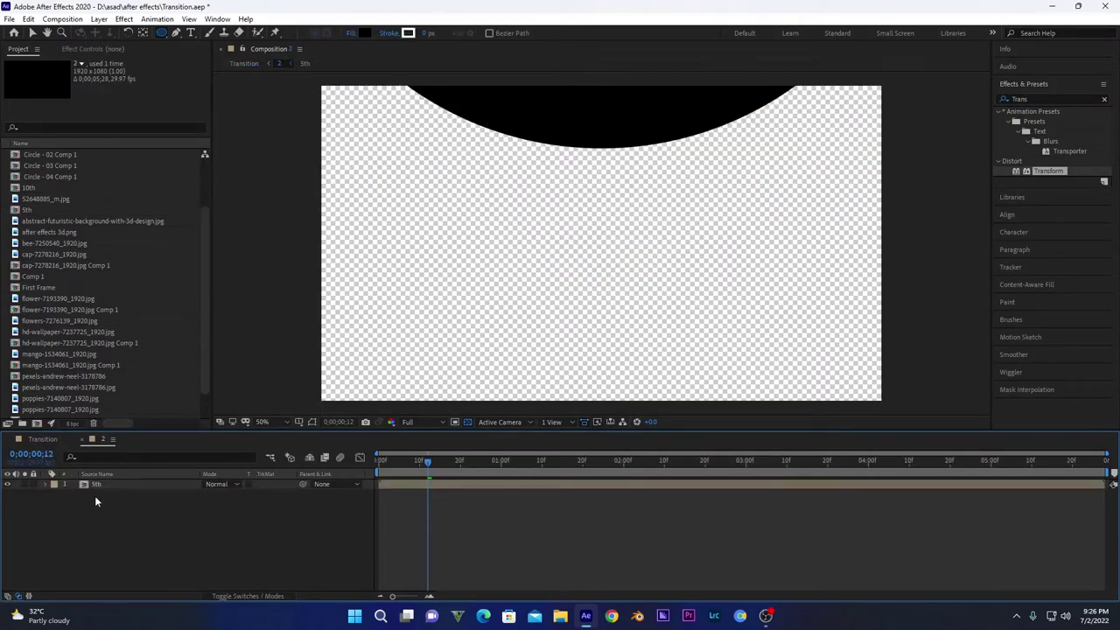
{"action": "left_click", "coordinate": [99, 19]}
{"action": "mouse_move", "coordinate": [114, 27]}
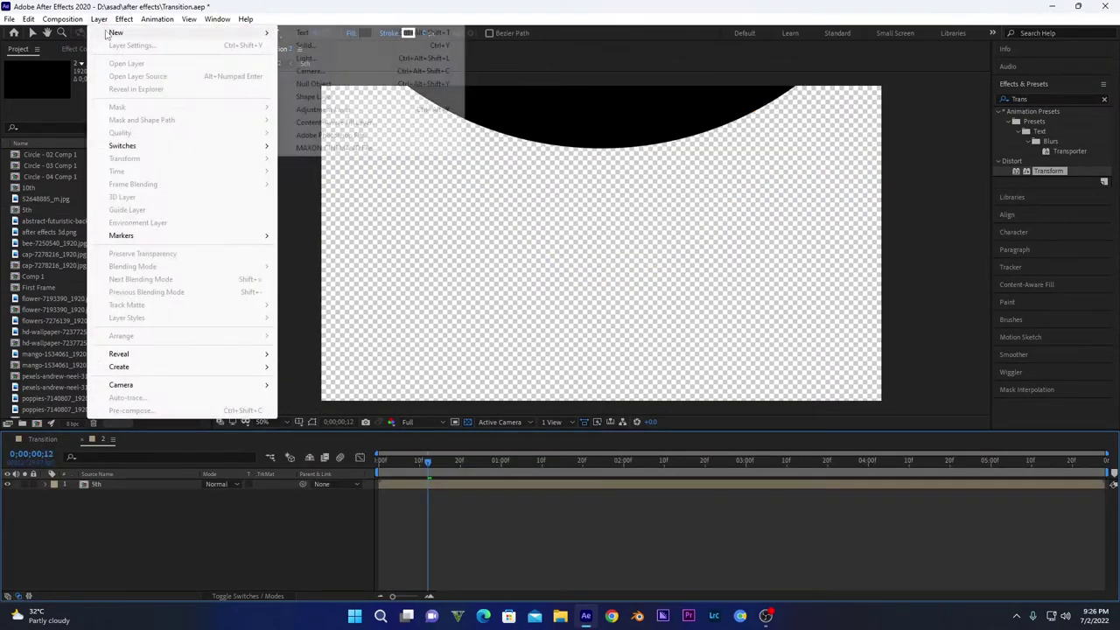
{"action": "left_click", "coordinate": [301, 45]}
{"action": "left_click", "coordinate": [623, 493]}
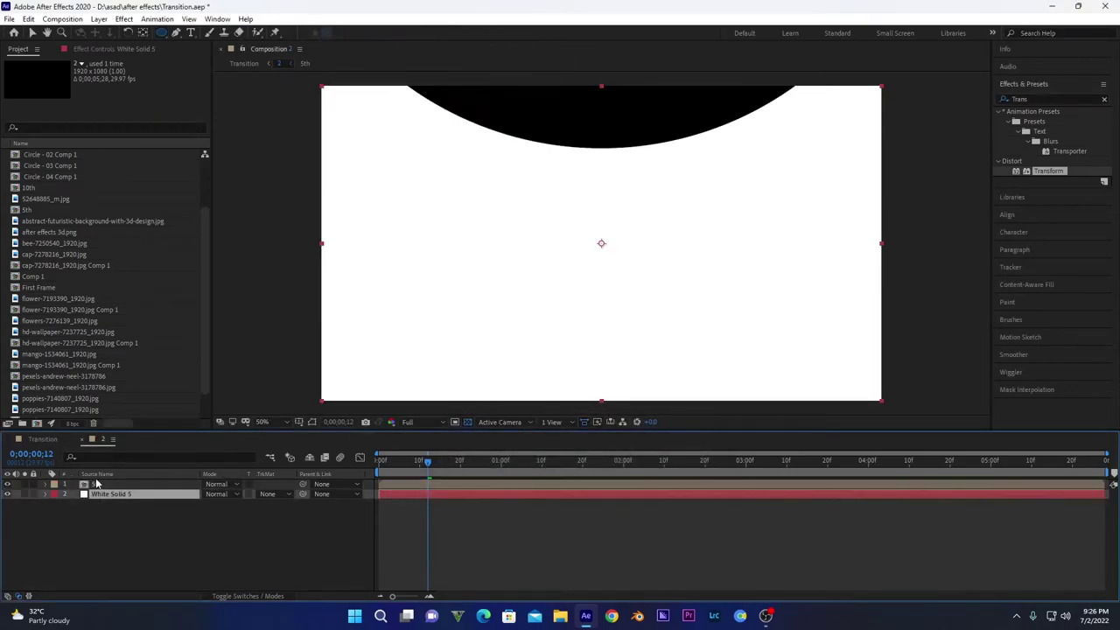
{"action": "left_click_drag", "start_coordinate": [95, 495], "coordinate": [95, 488]}
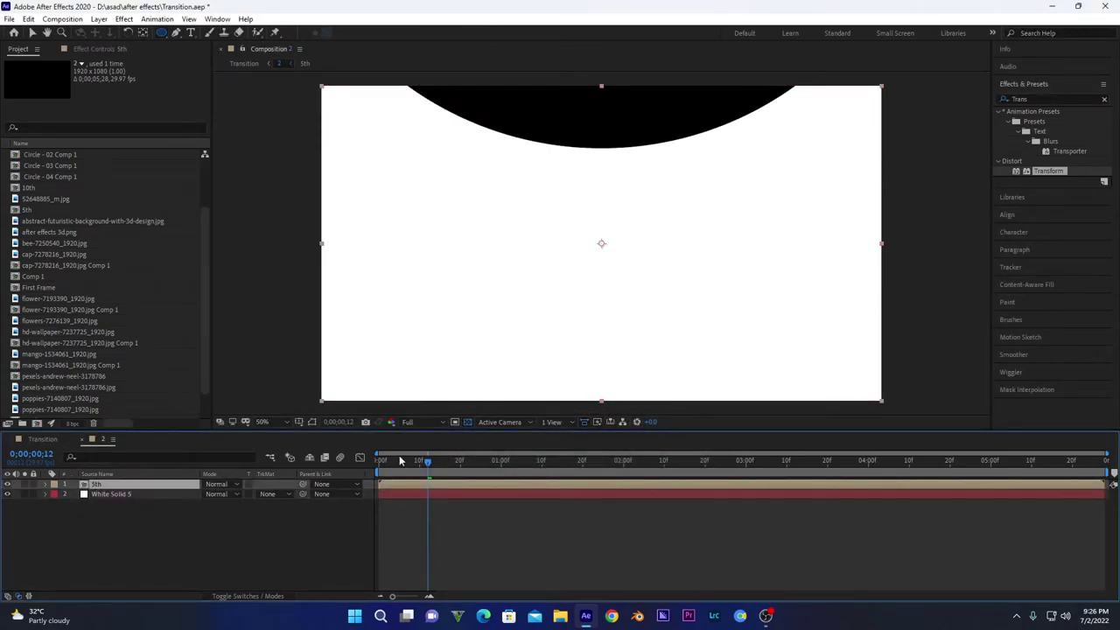
Set the white solid's track matte to Alpha Inverted Matte "5th" and check the cutout at frame 15
{"action": "left_click", "coordinate": [270, 495]}
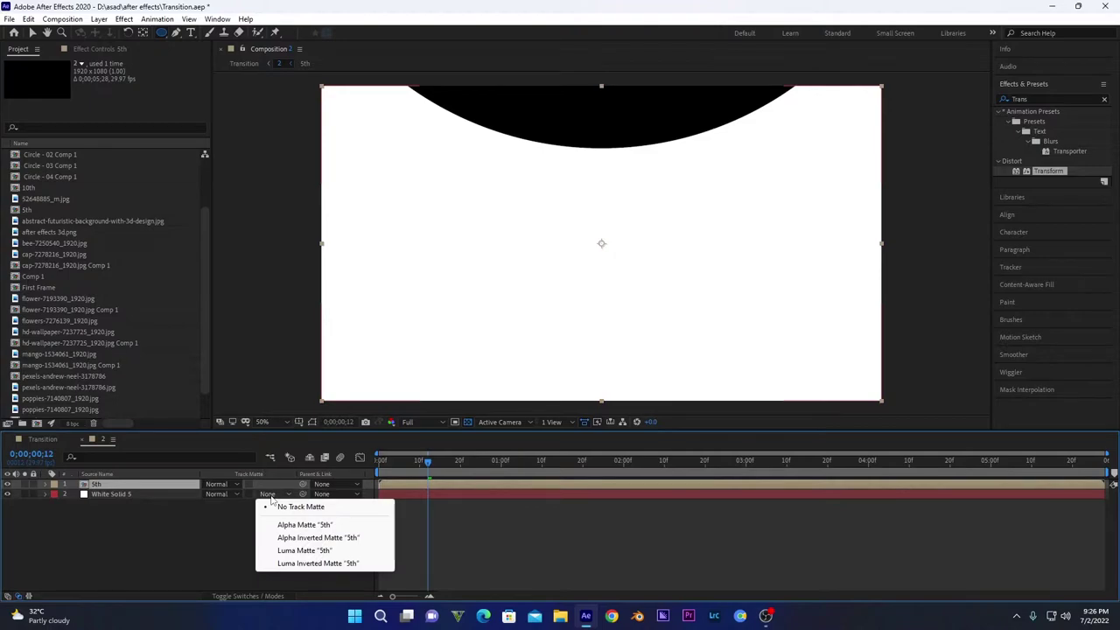
{"action": "left_click", "coordinate": [318, 538]}
{"action": "mouse_move", "coordinate": [428, 464]}
{"action": "left_mouse_down"}
{"action": "mouse_move", "coordinate": [410, 482]}
{"action": "mouse_move", "coordinate": [440, 474]}
{"action": "left_mouse_up"}
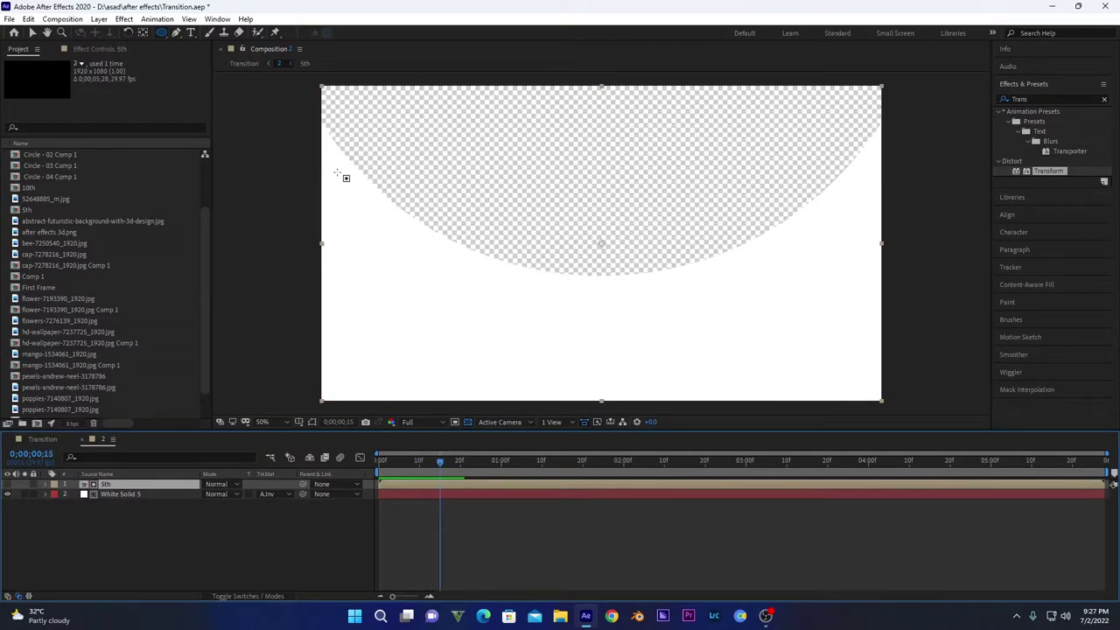
In the Transition composition, turn layer 2 into an adjustment layer and preview the result from the start to frame 15
{"action": "left_click", "coordinate": [53, 437]}
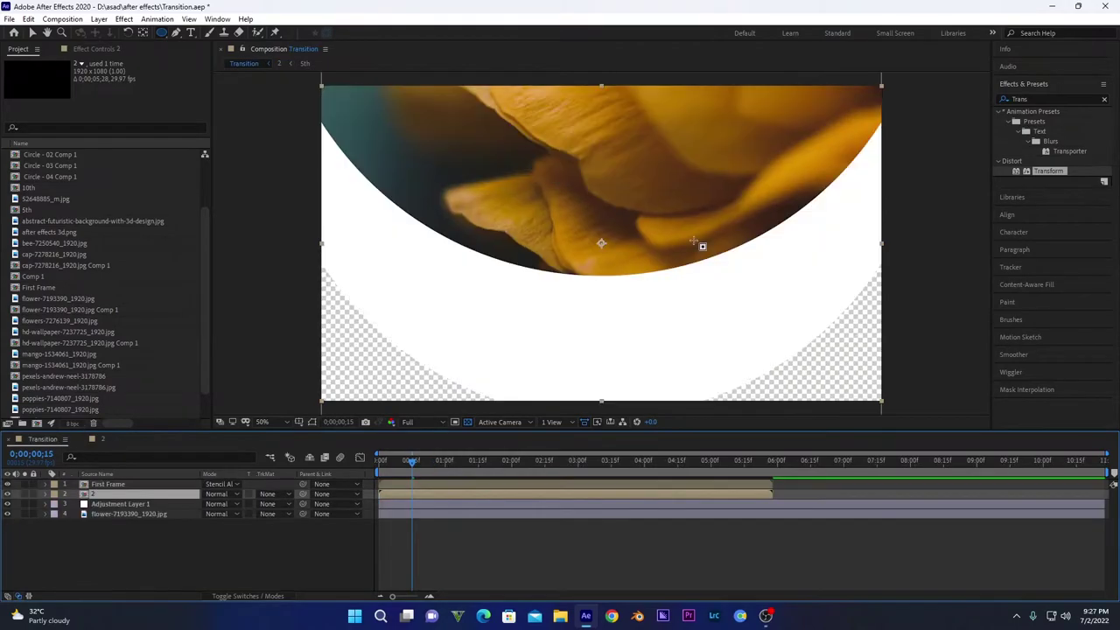
{"action": "key", "text": "F4"}
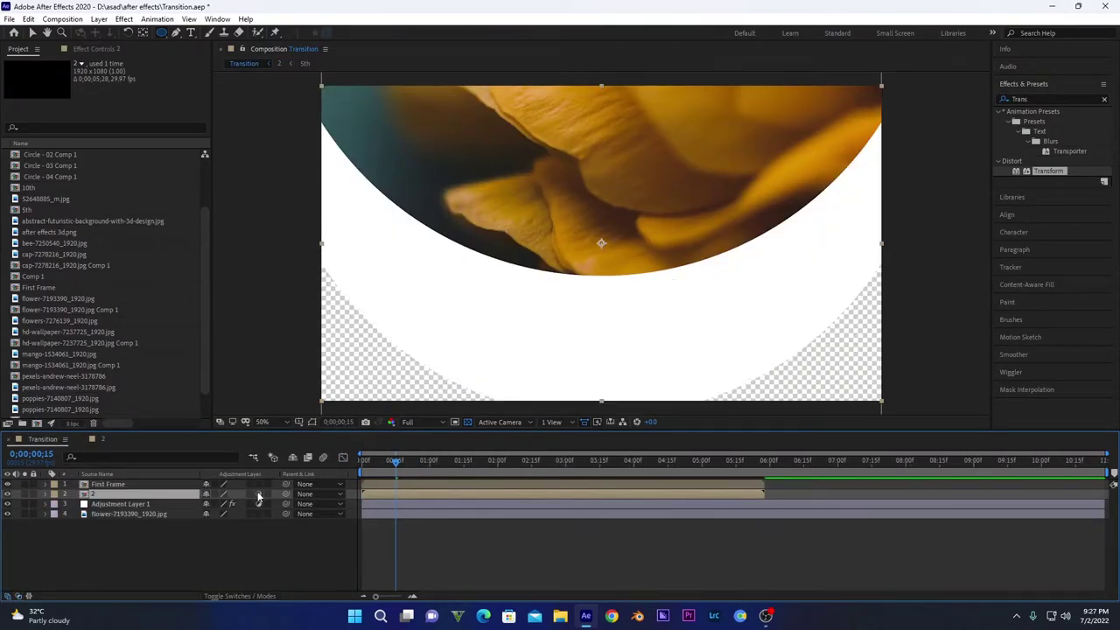
{"action": "left_click", "coordinate": [258, 494]}
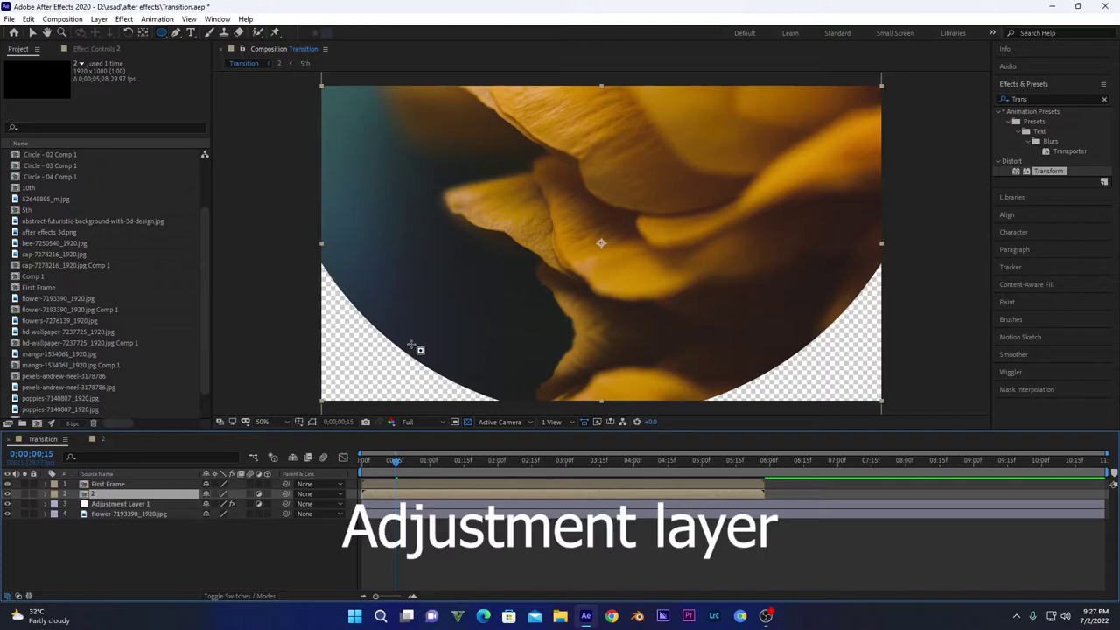
{"action": "left_click", "coordinate": [366, 464]}
{"action": "left_click_drag", "start_coordinate": [365, 470], "coordinate": [395, 470]}
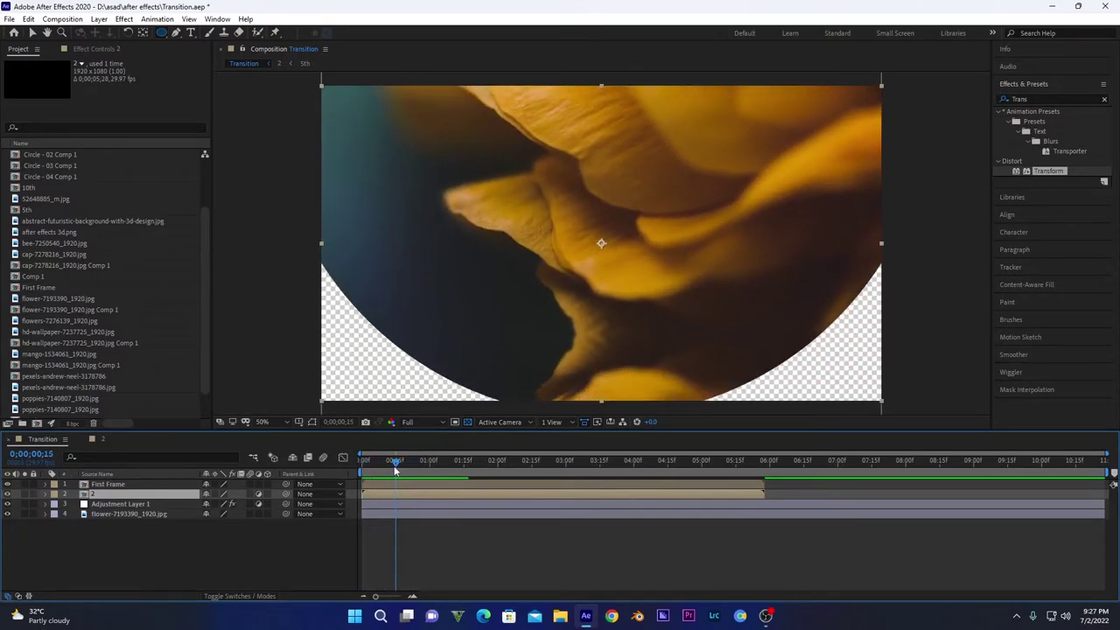
Find the Exposure color correction effect and apply it to layer 2 in Transition
{"action": "left_click", "coordinate": [102, 49]}
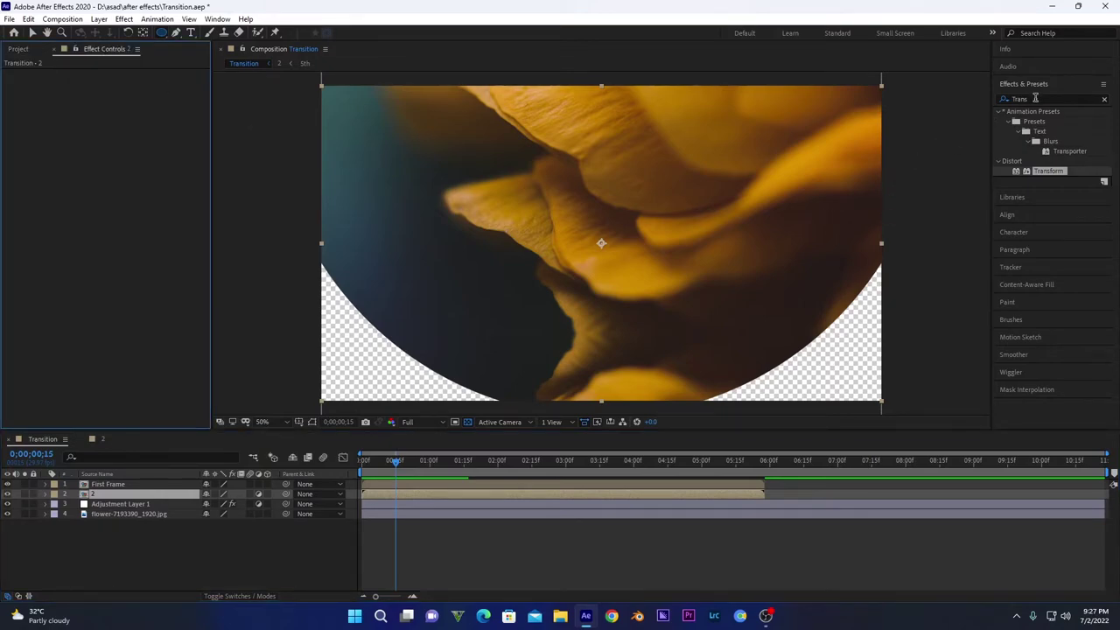
{"action": "key", "text": "ctrl+5"}
{"action": "type", "text": "Exposu"}
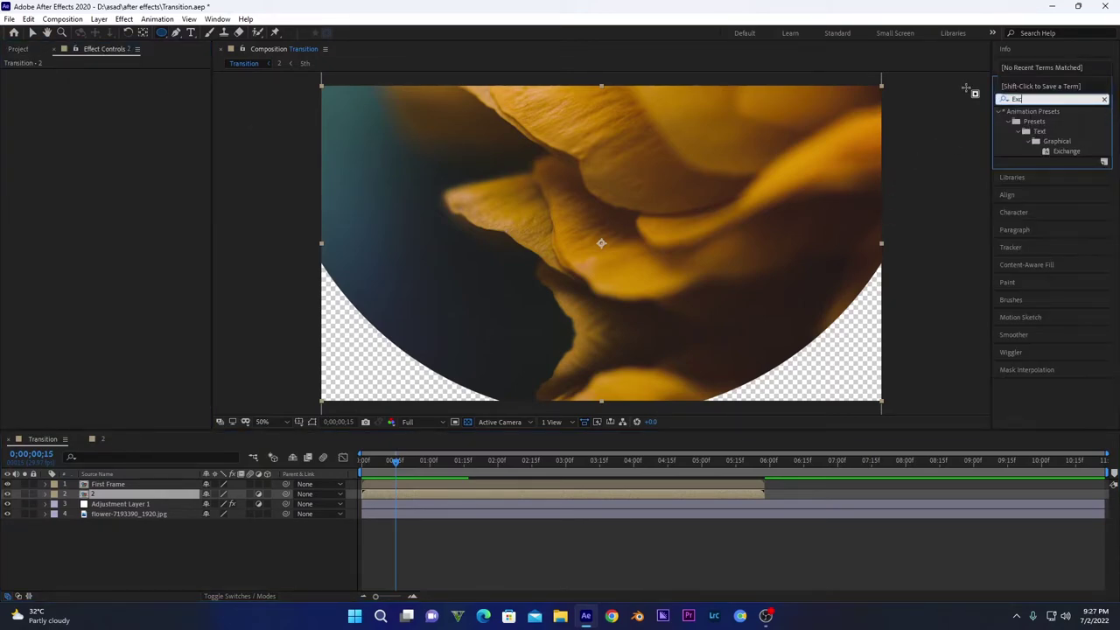
{"action": "double_click", "coordinate": [1049, 211]}
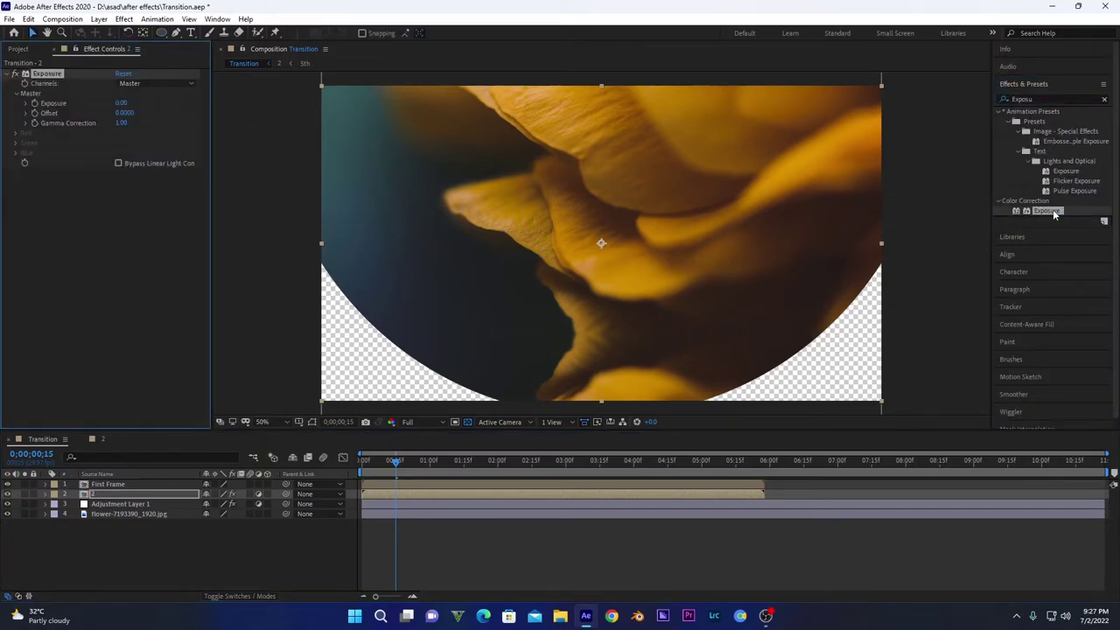
Set the Exposure effect to Individual Channels and adjust the channel values to tint the ring orange
{"action": "left_click", "coordinate": [132, 84]}
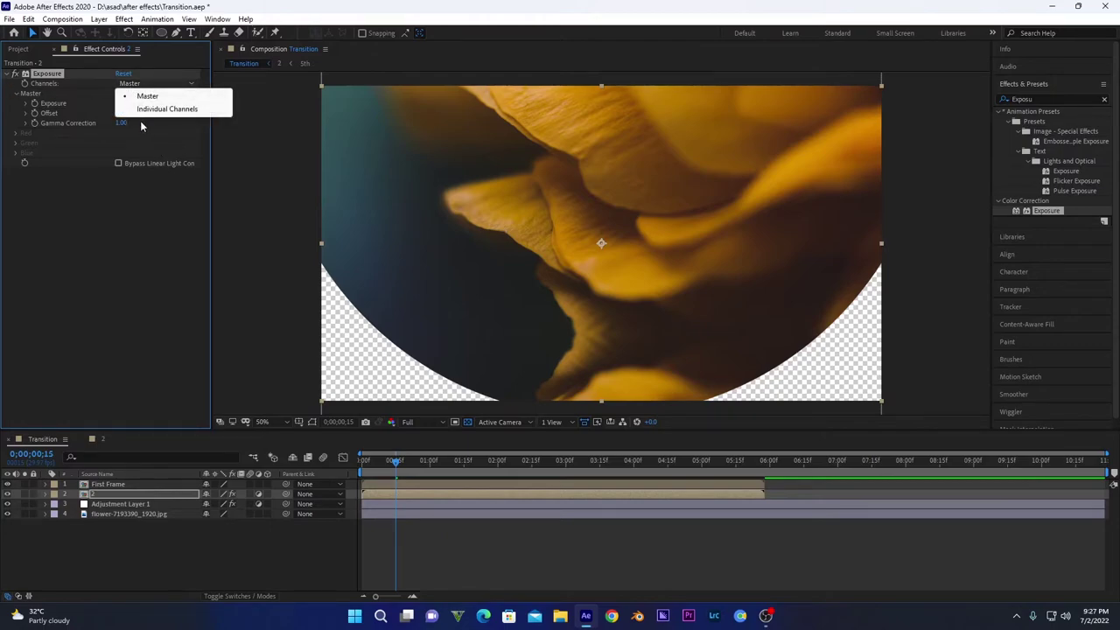
{"action": "left_click", "coordinate": [158, 109]}
{"action": "left_click_drag", "start_coordinate": [120, 112], "coordinate": [215, 115]}
{"action": "left_click_drag", "start_coordinate": [130, 125], "coordinate": [140, 154]}
{"action": "mouse_move", "coordinate": [124, 164]}
{"action": "left_mouse_down"}
{"action": "mouse_move", "coordinate": [88, 167]}
{"action": "mouse_move", "coordinate": [124, 158]}
{"action": "mouse_move", "coordinate": [111, 161]}
{"action": "left_mouse_up"}
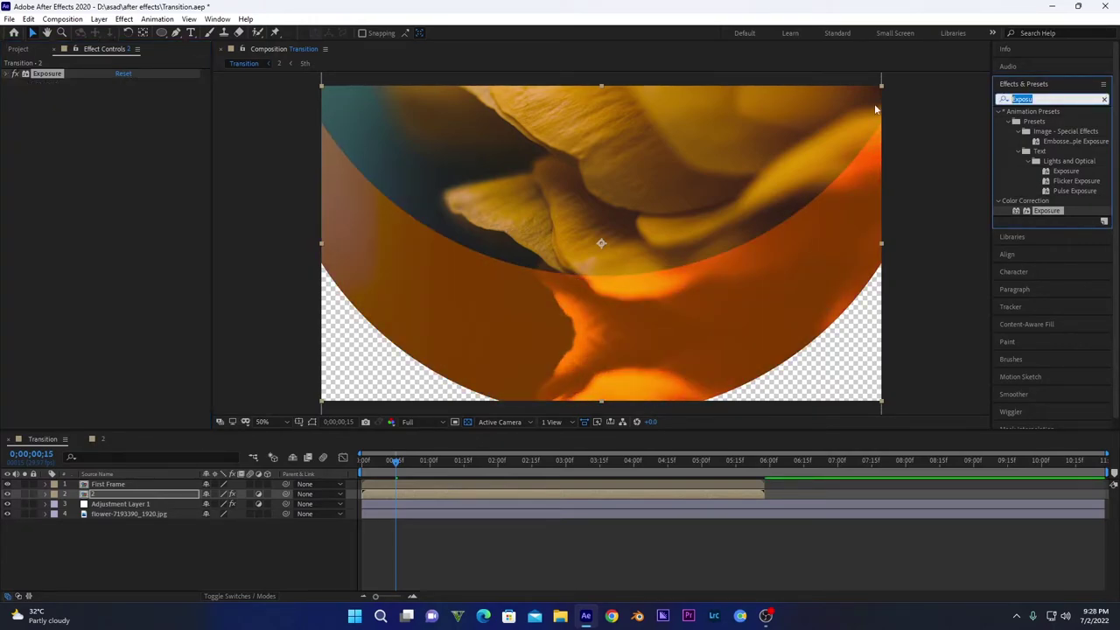
Apply the Transform effect to layer 2, set its Scale to 130, and preview from the start of the timeline
{"action": "type", "text": "Tran"}
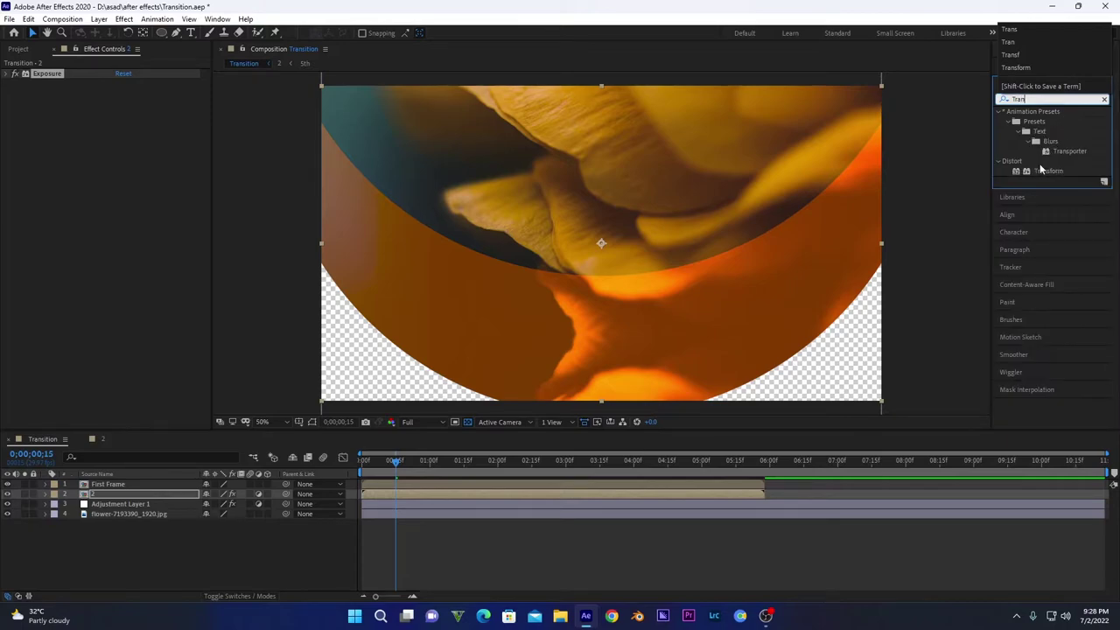
{"action": "double_click", "coordinate": [1044, 170]}
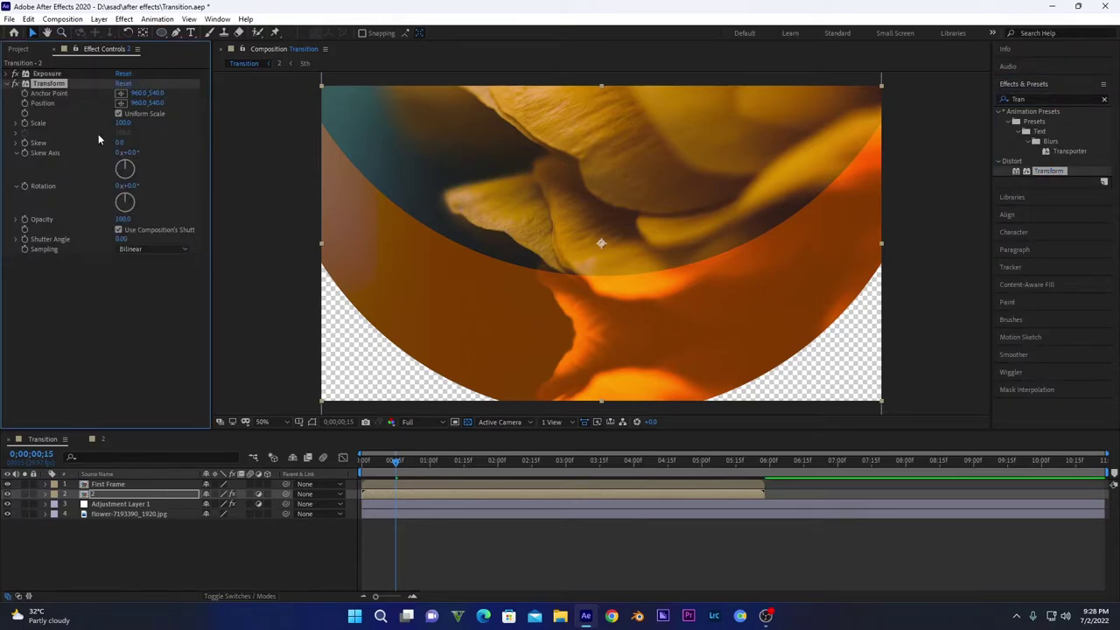
{"action": "left_click", "coordinate": [121, 123]}
{"action": "key", "text": "Return"}
{"action": "left_click_drag", "start_coordinate": [397, 469], "coordinate": [355, 471]}
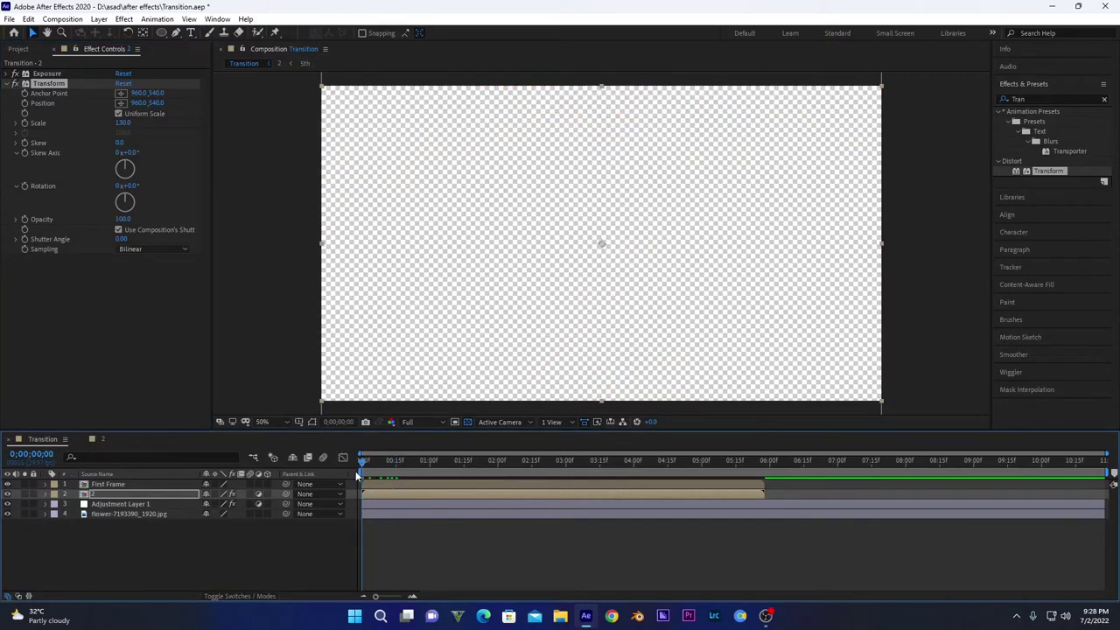
{"action": "key", "text": "space"}
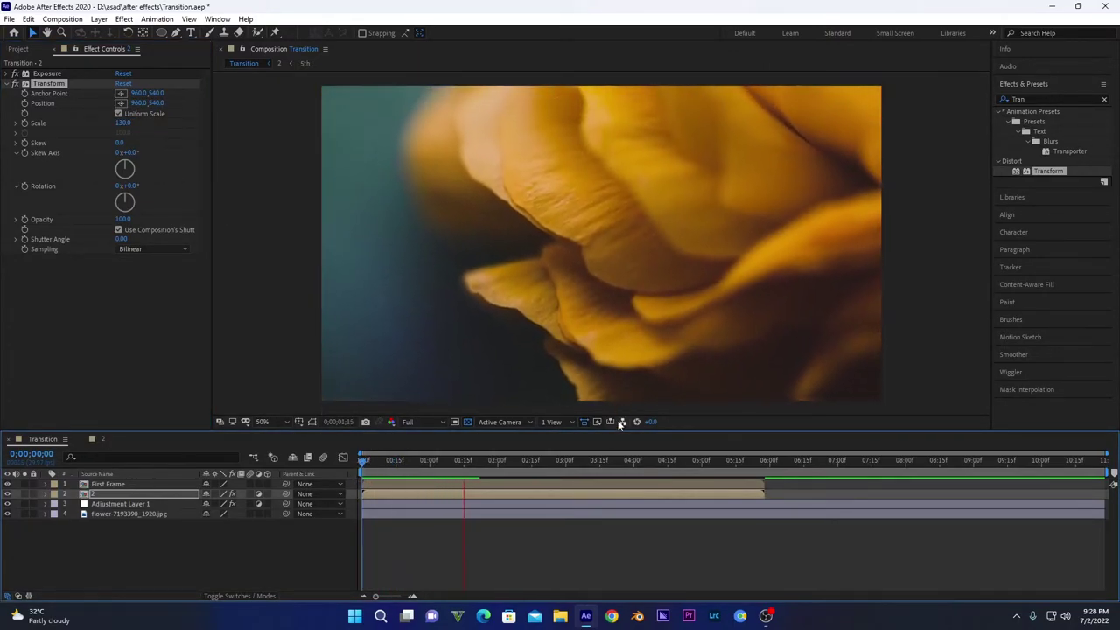
Add a Fast Box Blur with a Blur Radius of 50 to layer 2 and check the ring around frame 18
{"action": "left_click", "coordinate": [395, 468]}
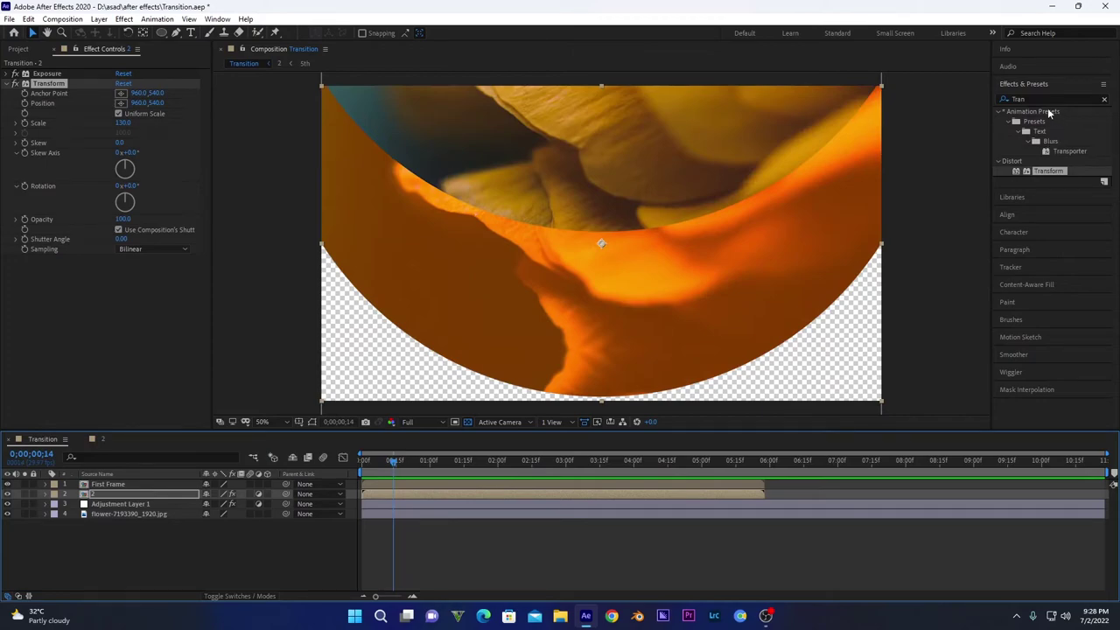
{"action": "left_click", "coordinate": [125, 19]}
{"action": "mouse_move", "coordinate": [175, 102]}
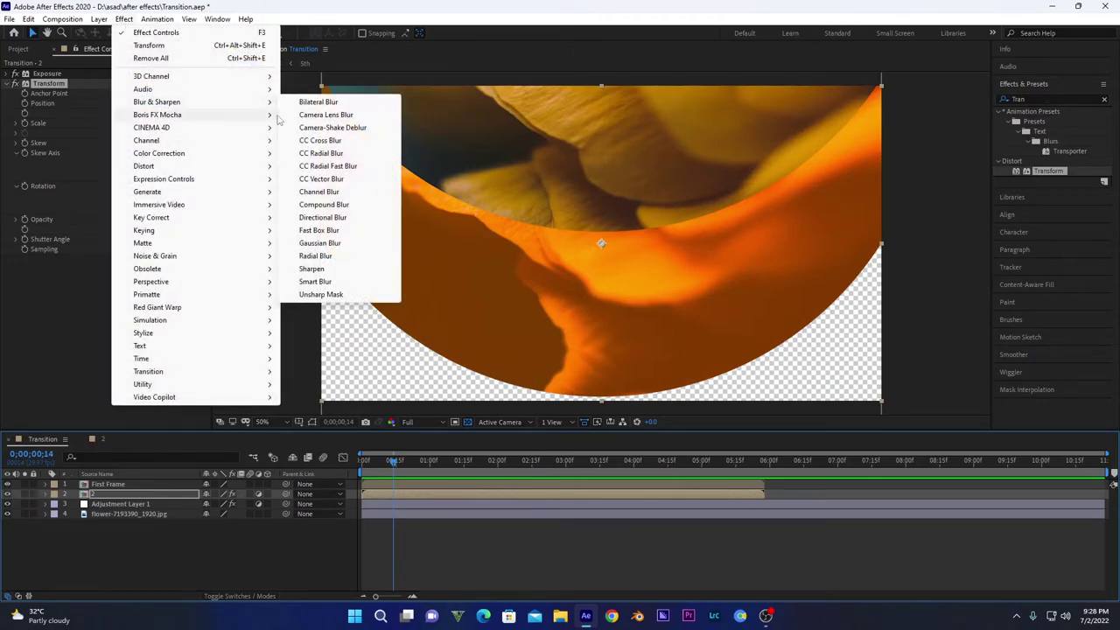
{"action": "left_click", "coordinate": [344, 230]}
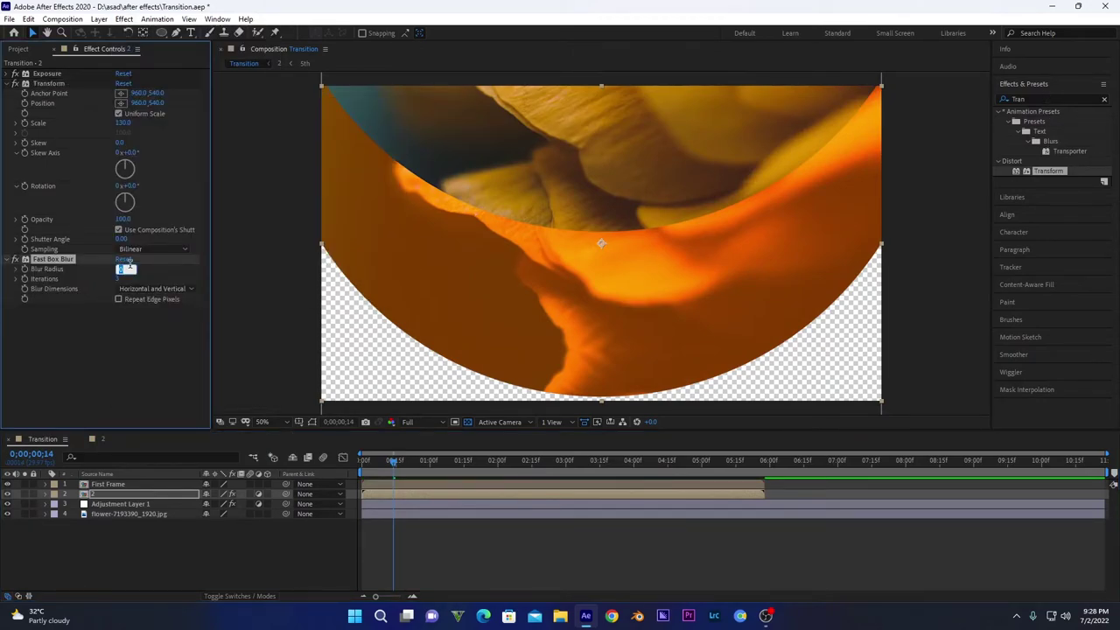
{"action": "type", "text": "50"}
{"action": "key", "text": "Return"}
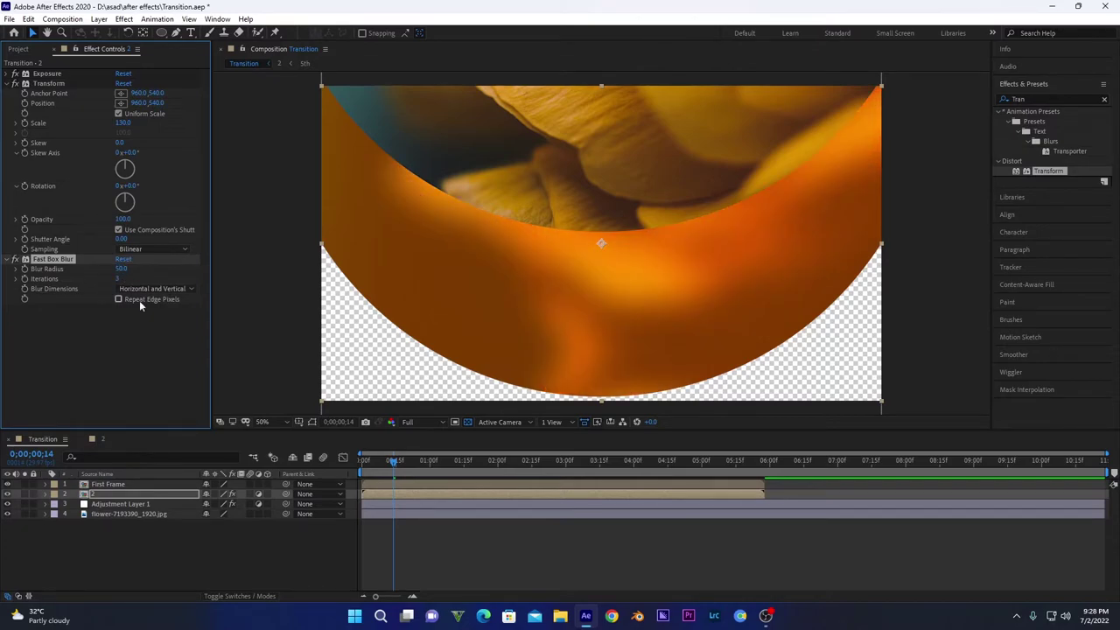
{"action": "key", "text": "space"}
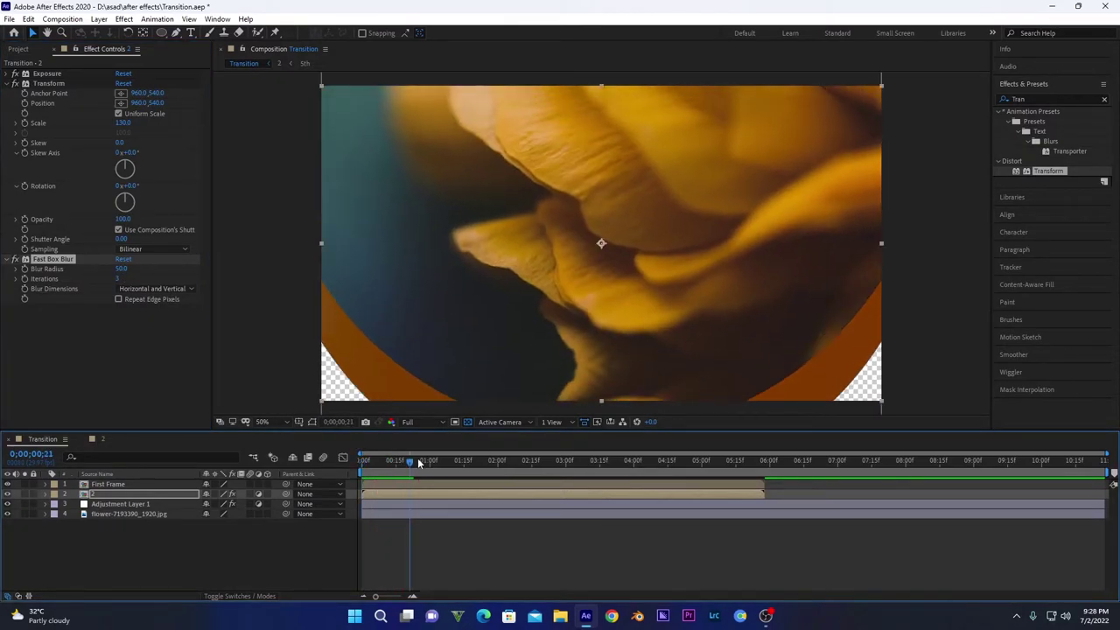
{"action": "left_click", "coordinate": [402, 462]}
Duplicate layer 2 in Transition and remove all effects from the upper copy
{"action": "left_click", "coordinate": [116, 496]}
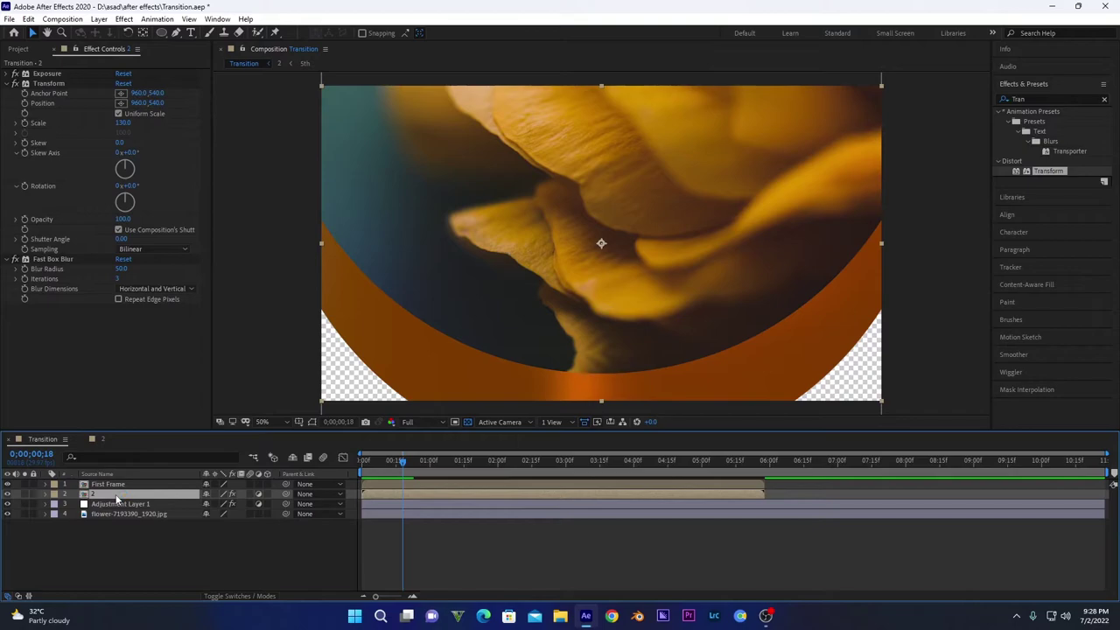
{"action": "key", "text": "ctrl+d"}
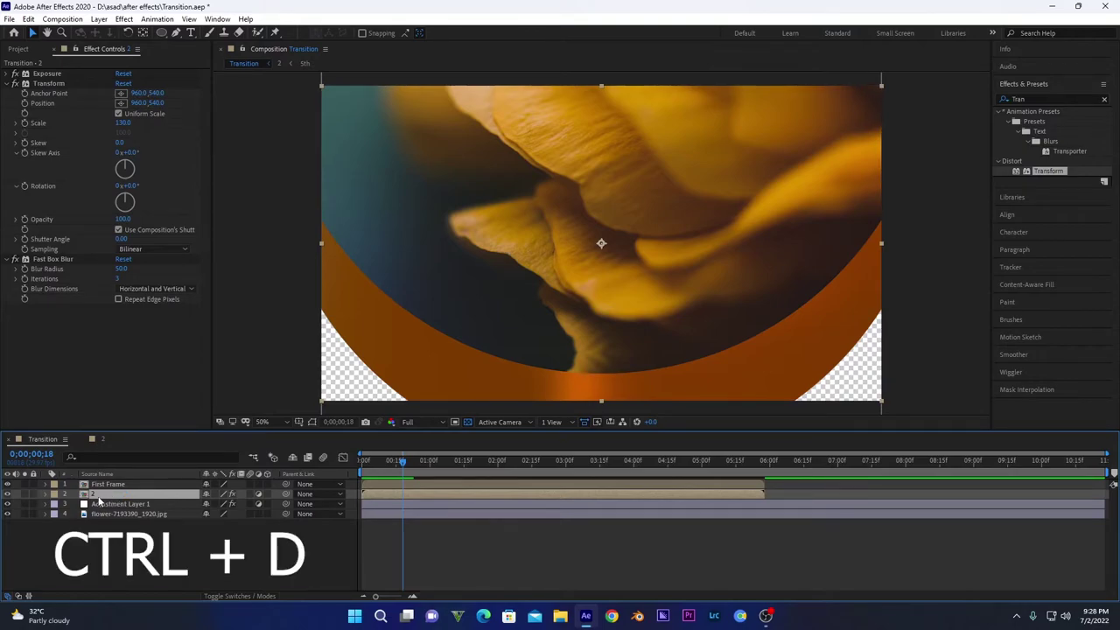
{"action": "left_click", "coordinate": [50, 407]}
{"action": "key", "text": "ctrl+a"}
{"action": "key", "text": "Delete"}
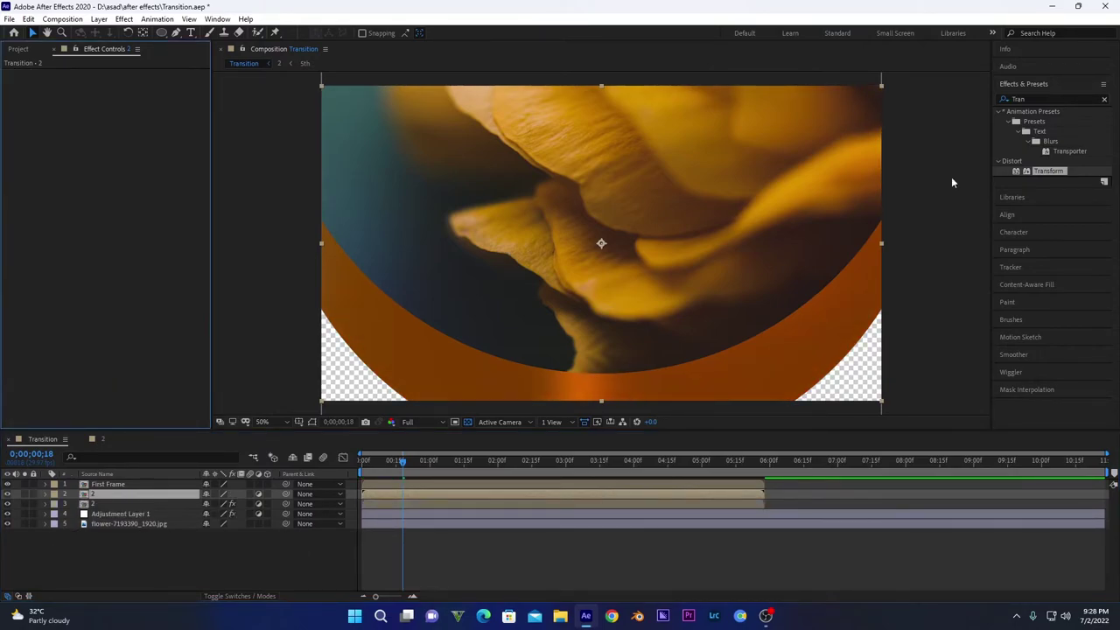
Apply Gradient Ramp to the upper copy of layer 2 and set its blending mode to Hard Light
{"action": "left_click", "coordinate": [1039, 100]}
{"action": "type", "text": "gradi"}
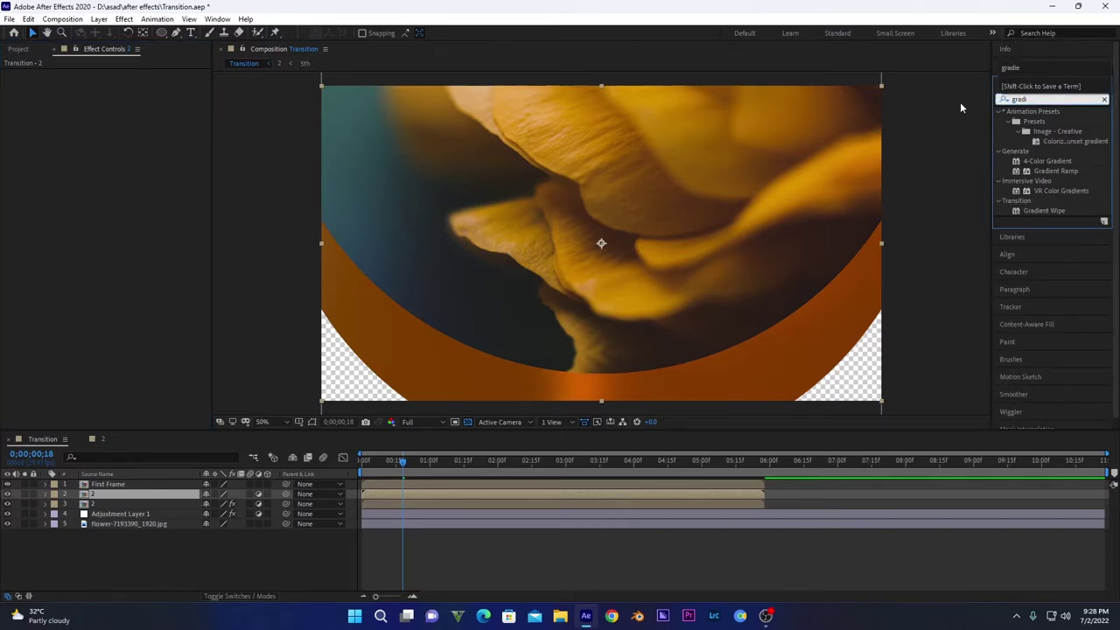
{"action": "double_click", "coordinate": [1050, 163]}
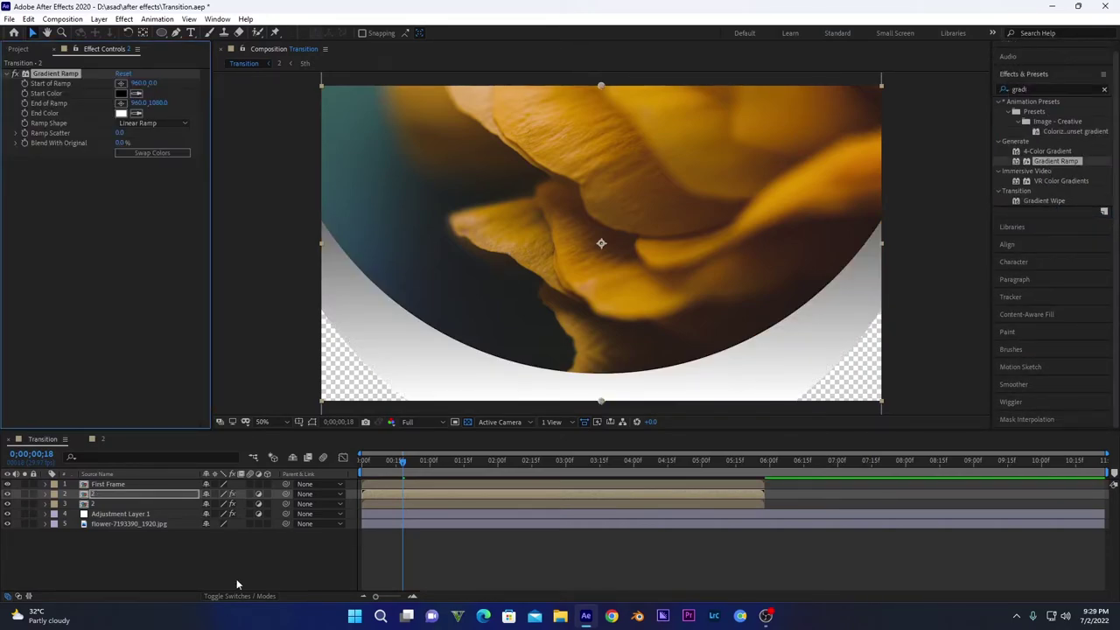
{"action": "left_click", "coordinate": [220, 494]}
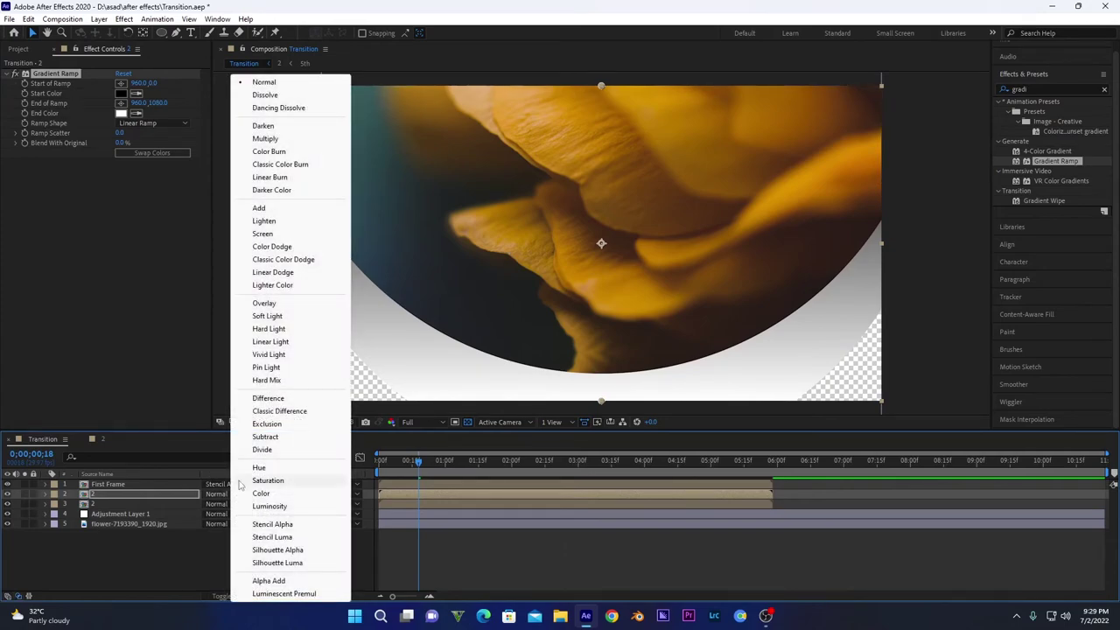
{"action": "left_click", "coordinate": [270, 329]}
Set the Gradient Ramp's start color to dark green 1C3B28 and its end color to blue
{"action": "left_click", "coordinate": [120, 93]}
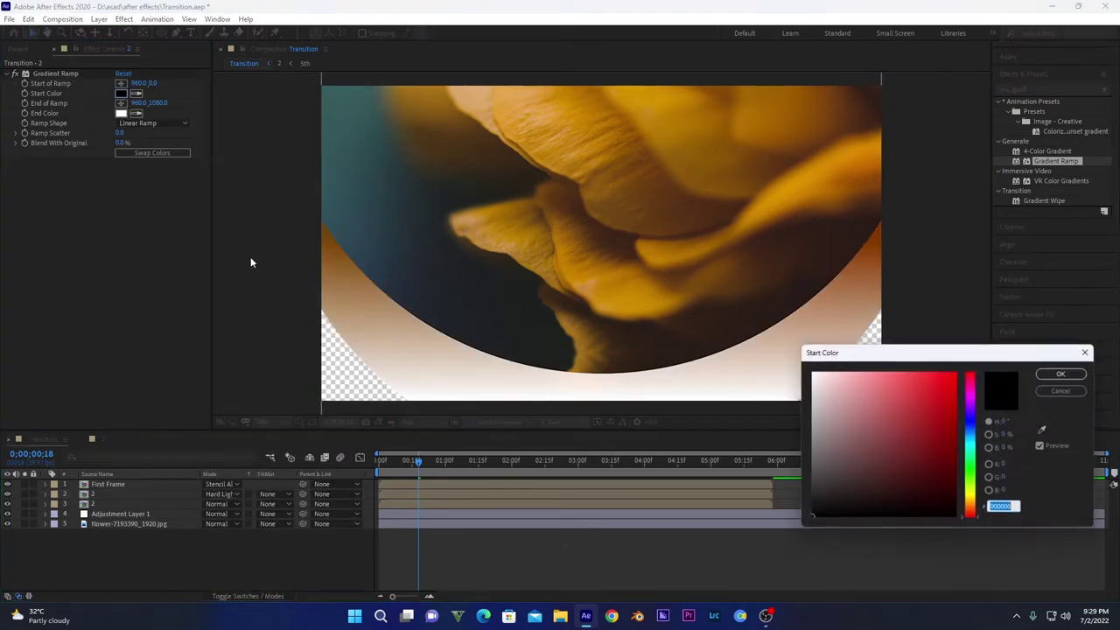
{"action": "left_click_drag", "start_coordinate": [850, 463], "coordinate": [887, 484]}
{"action": "left_click", "coordinate": [971, 466]}
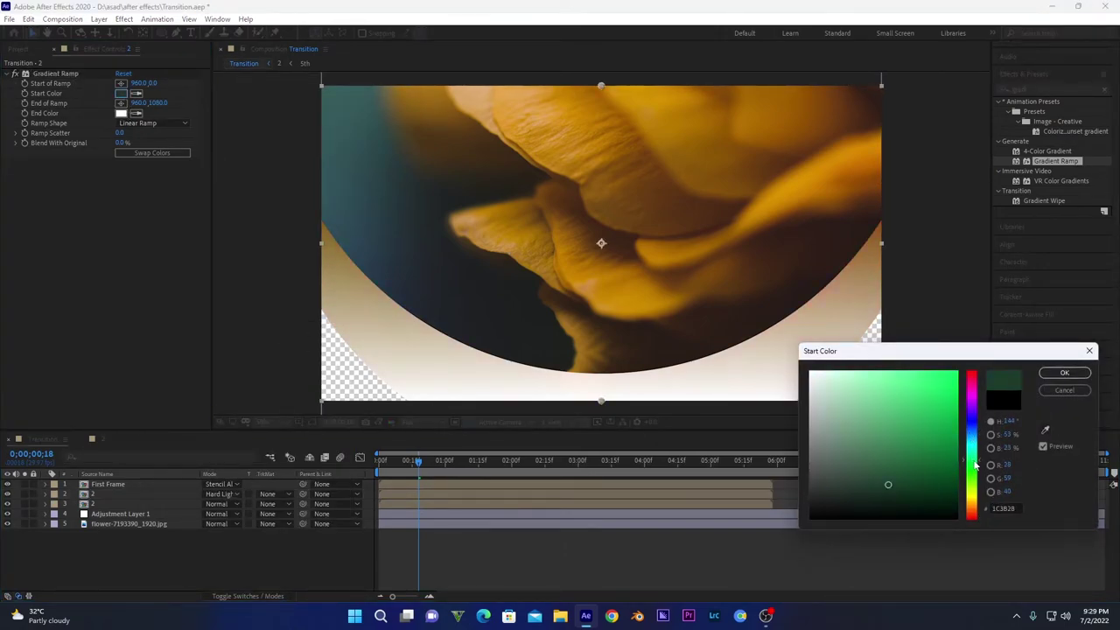
{"action": "left_click", "coordinate": [1064, 373]}
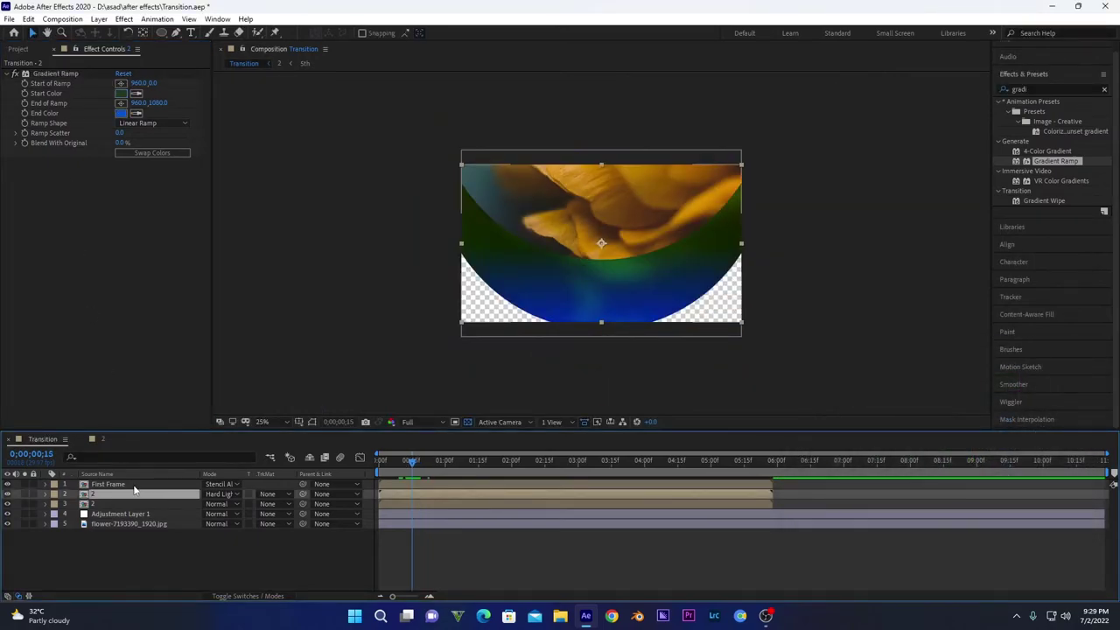
Lower the opacity of the upper copy of layer 2 to soften the gradient tint
{"action": "key", "text": "t"}
{"action": "left_click_drag", "start_coordinate": [208, 505], "coordinate": [185, 506]}
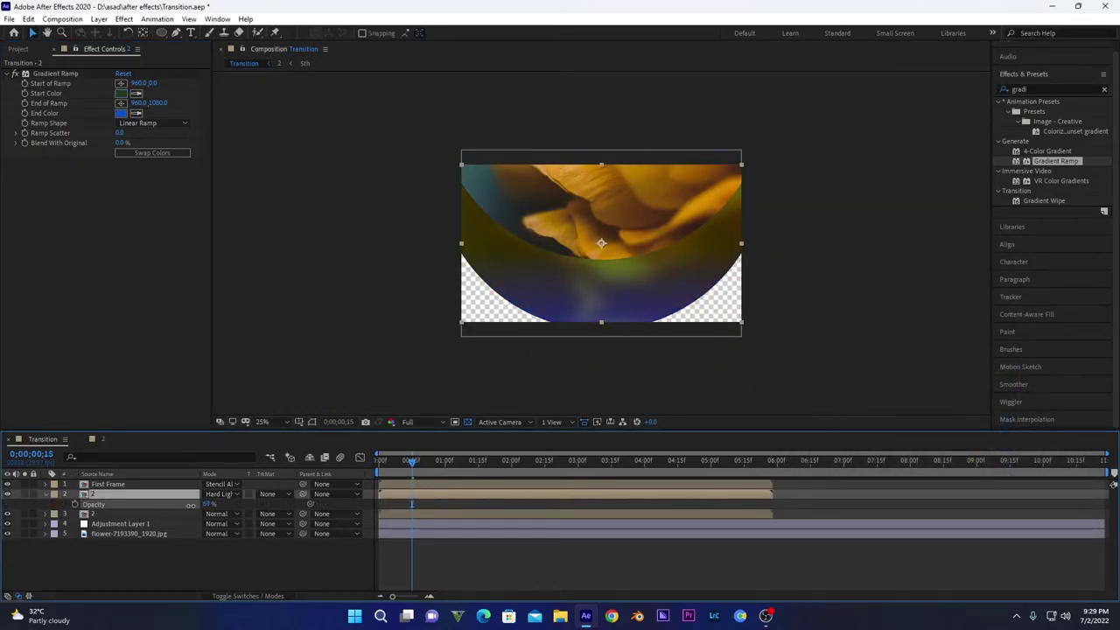
{"action": "left_click", "coordinate": [45, 494]}
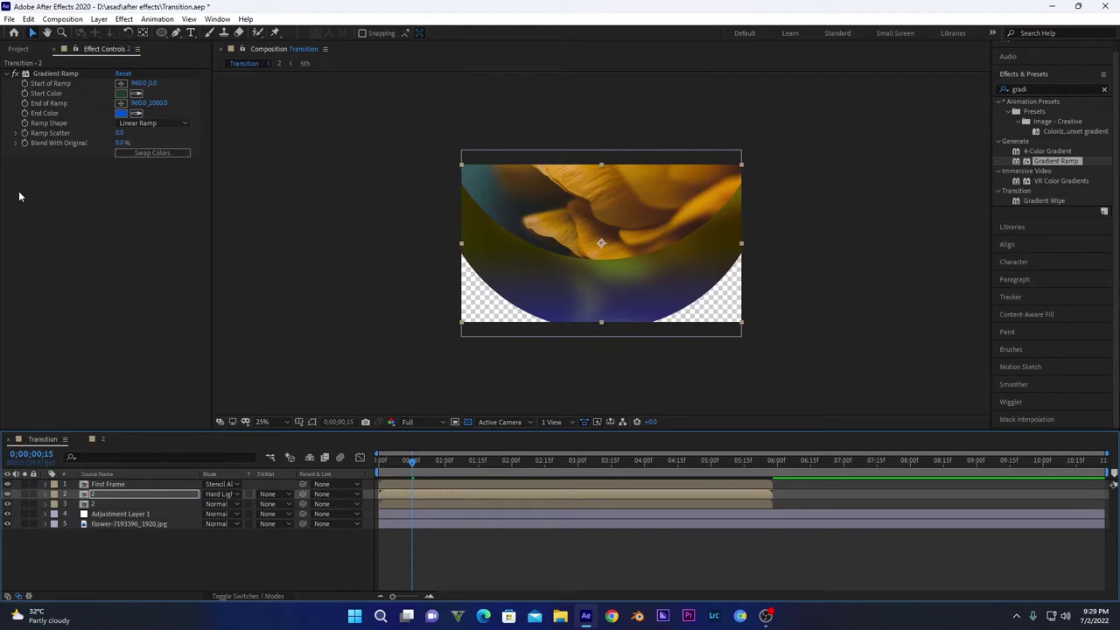
Place the 10th composition above Adjustment Layer 1 in Transition and pre-compose it as 3rd, moving all attributes into the new composition
{"action": "left_click", "coordinate": [19, 49]}
{"action": "key", "text": "space"}
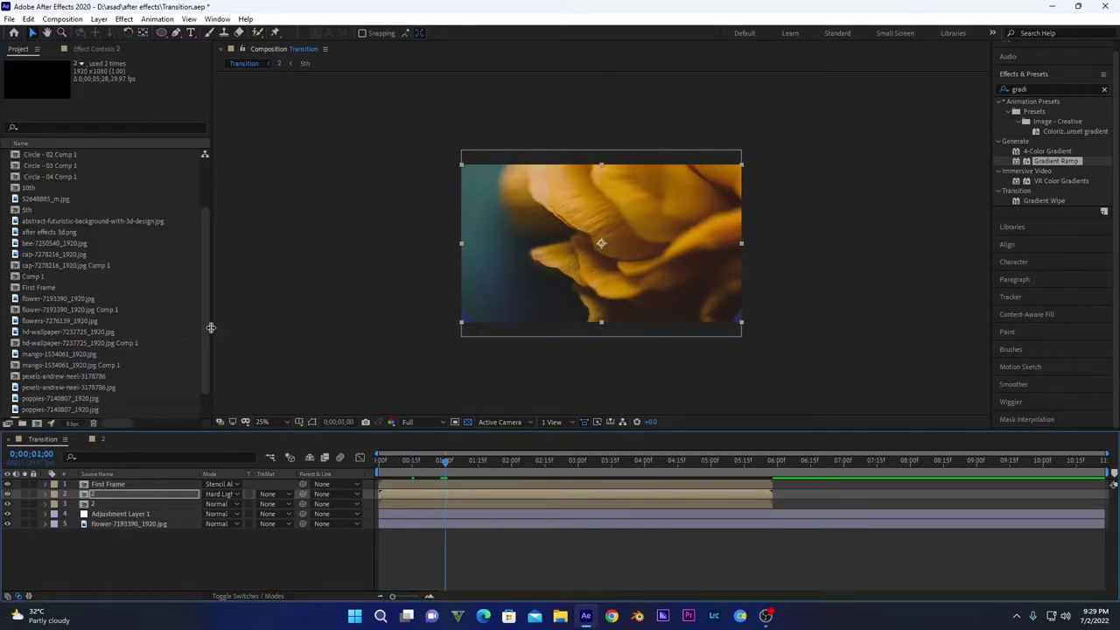
{"action": "left_click", "coordinate": [28, 188]}
{"action": "left_click_drag", "start_coordinate": [91, 355], "coordinate": [99, 513]}
{"action": "right_click", "coordinate": [99, 503]}
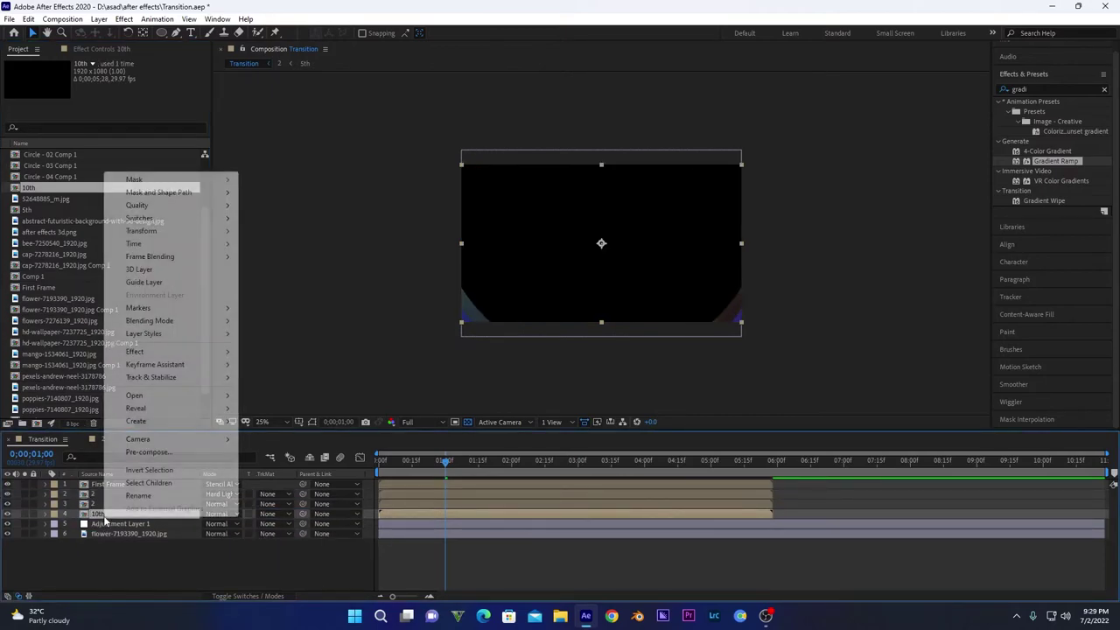
{"action": "left_click", "coordinate": [203, 453]}
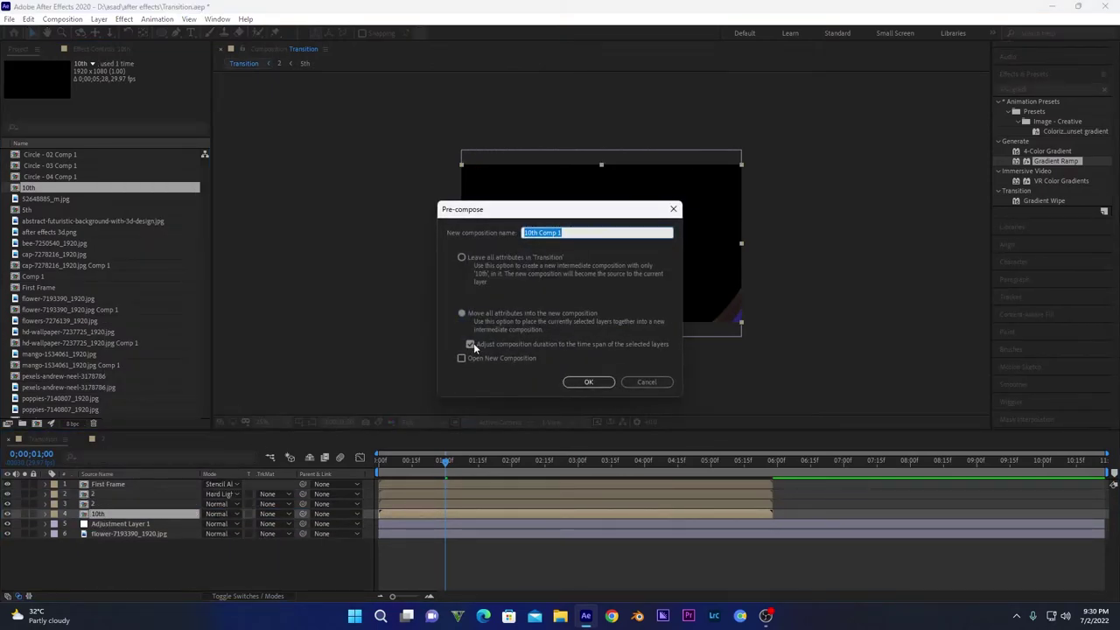
{"action": "type", "text": "3rd"}
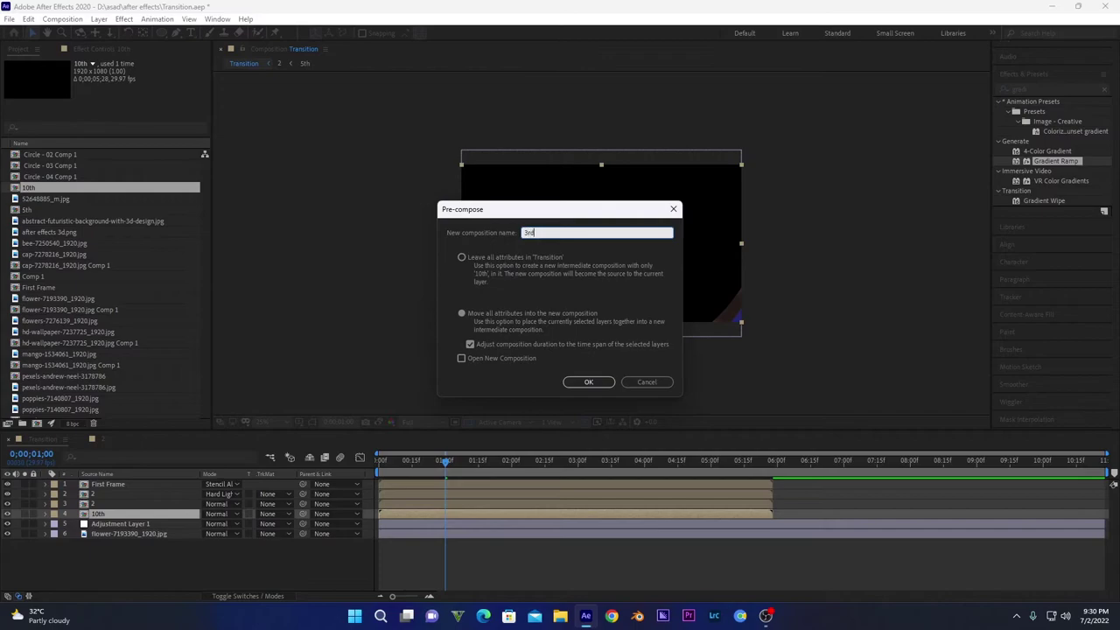
{"action": "key", "text": "Return"}
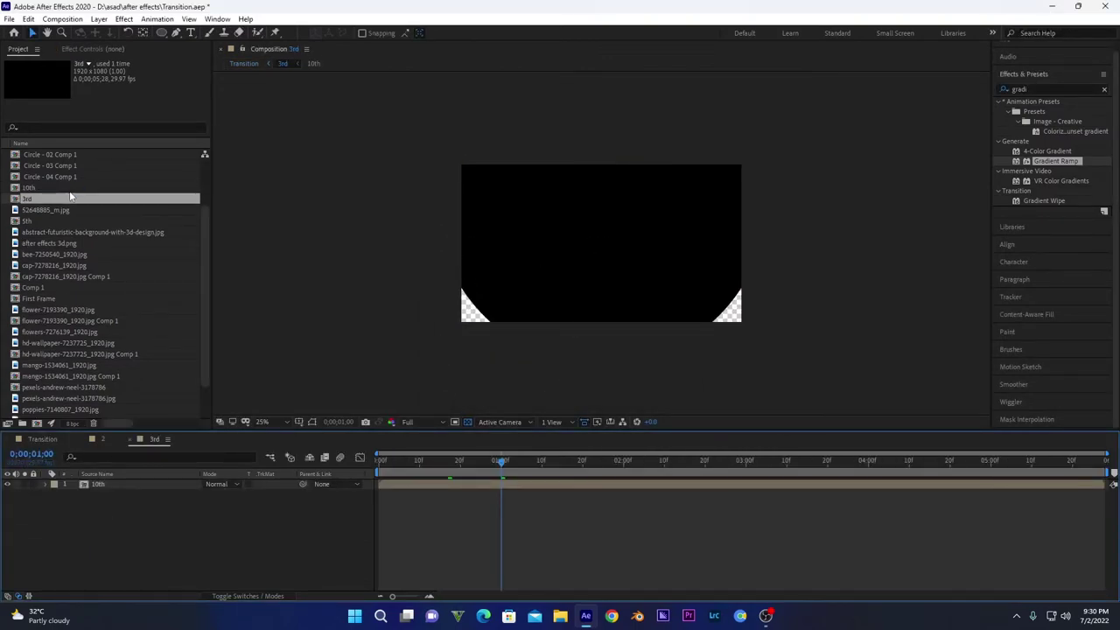
Add a white 1920 x 1080 solid beneath 10th in the 3rd composition and set its track matte to Alpha Inverted Matte "10th"
{"action": "left_click", "coordinate": [98, 19]}
{"action": "left_click", "coordinate": [307, 44]}
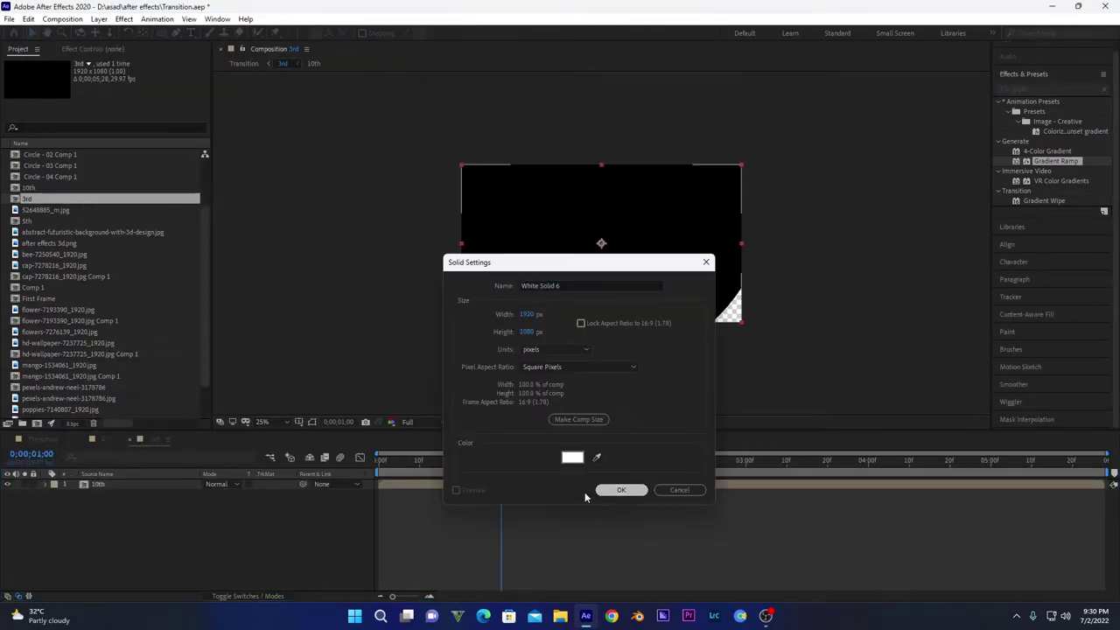
{"action": "left_click", "coordinate": [620, 489]}
{"action": "left_click_drag", "start_coordinate": [137, 485], "coordinate": [136, 512]}
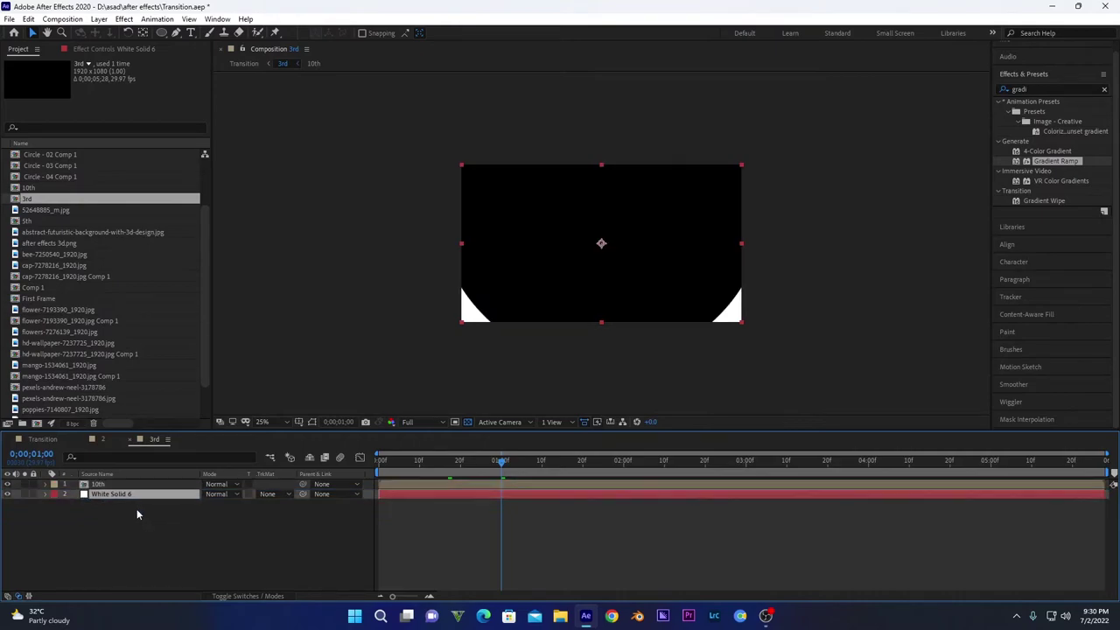
{"action": "left_click", "coordinate": [270, 495]}
{"action": "left_click", "coordinate": [294, 538]}
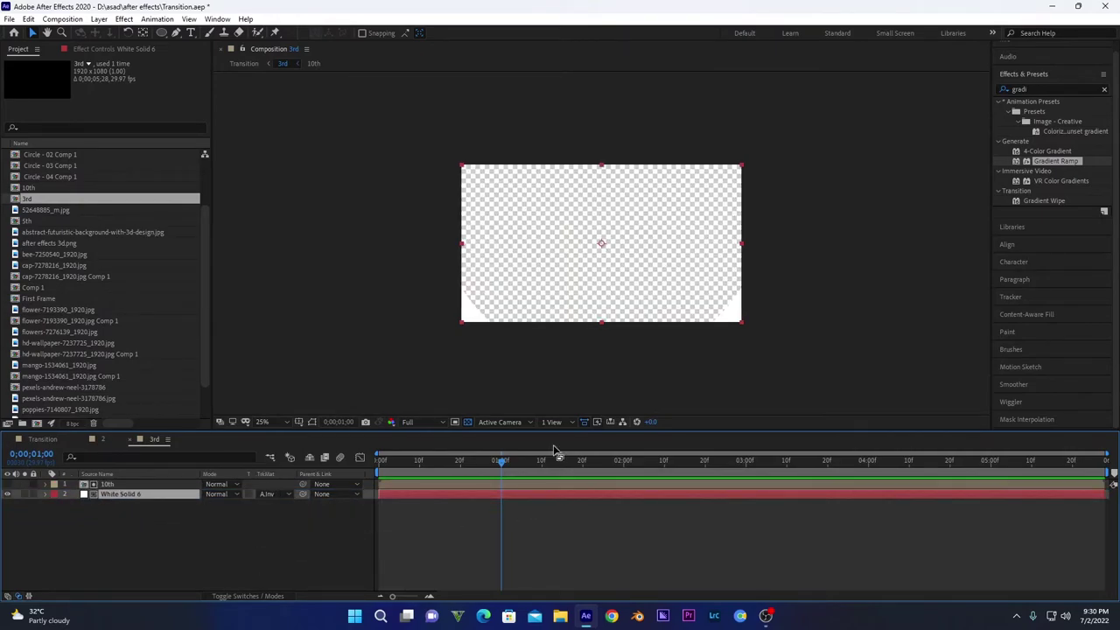
Turn the 3rd layer into an adjustment layer in Transition and check the frame at 0;00;00;18
{"action": "left_click", "coordinate": [42, 440]}
{"action": "left_click", "coordinate": [83, 440]}
{"action": "left_click", "coordinate": [83, 441]}
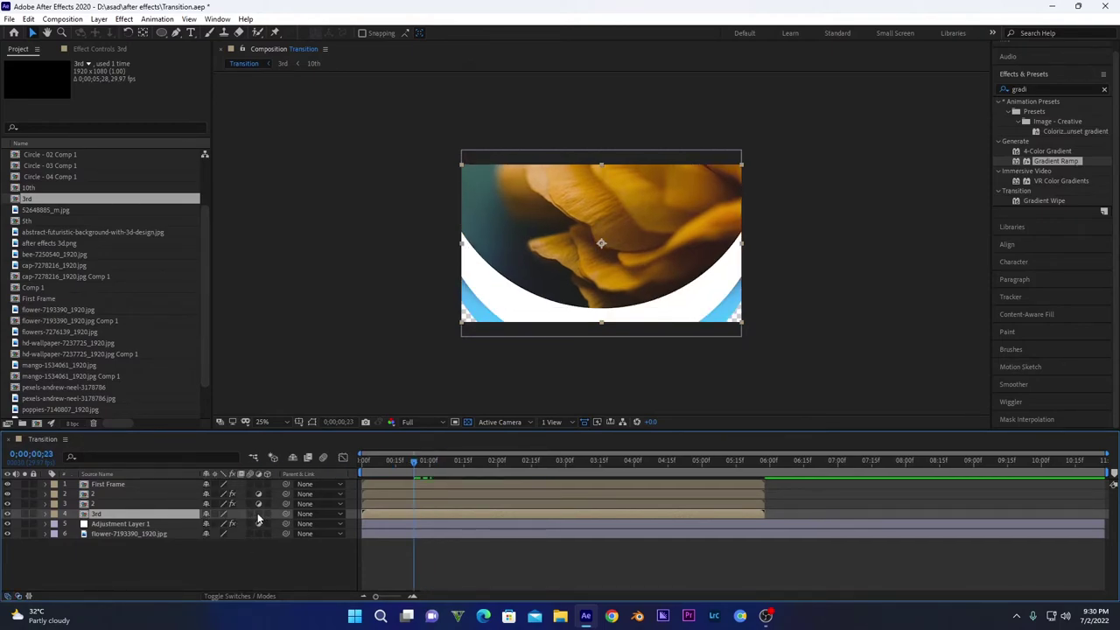
{"action": "left_click", "coordinate": [258, 514]}
{"action": "left_click_drag", "start_coordinate": [414, 462], "coordinate": [403, 466]}
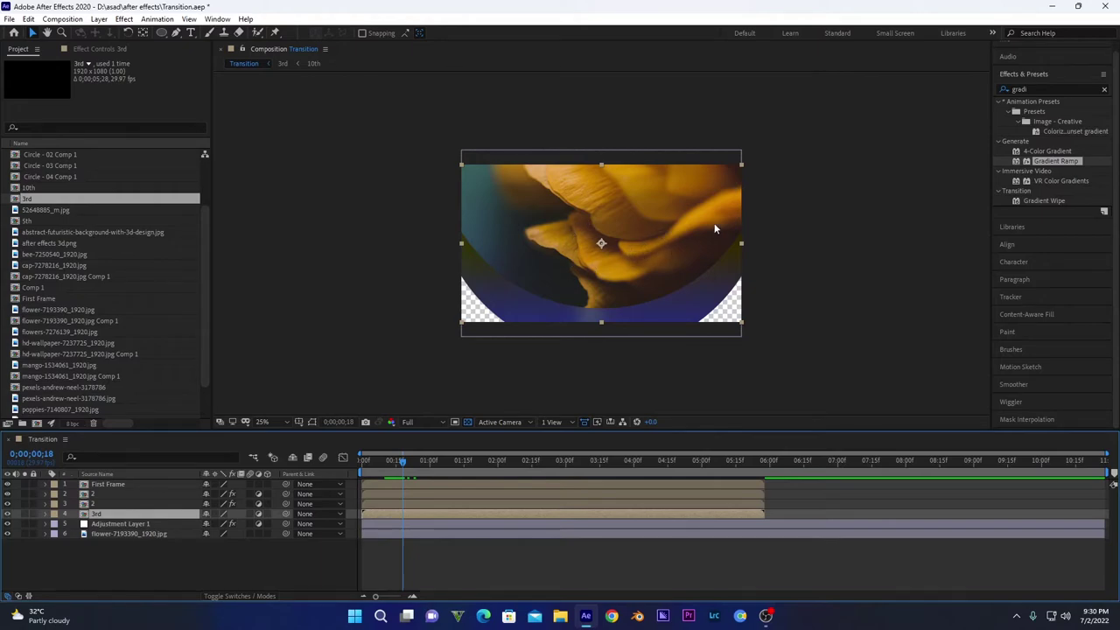
Copy the Exposure, Transform and Fast Box Blur effects from the lower copy of layer 2 onto the 3rd layer
{"action": "left_click", "coordinate": [92, 505]}
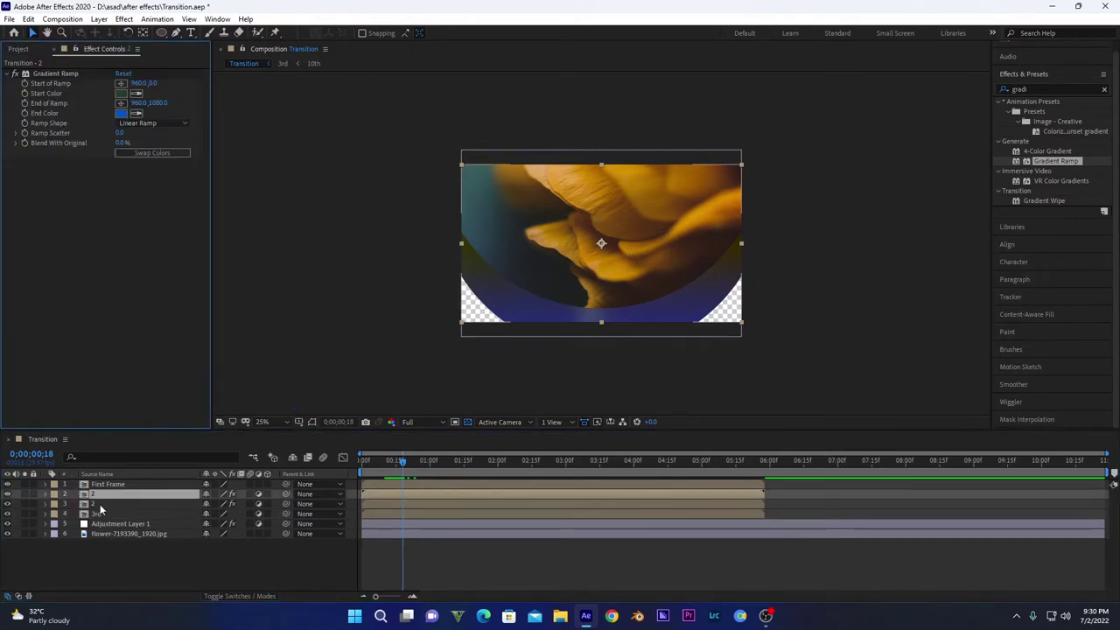
{"action": "left_click", "coordinate": [46, 73]}
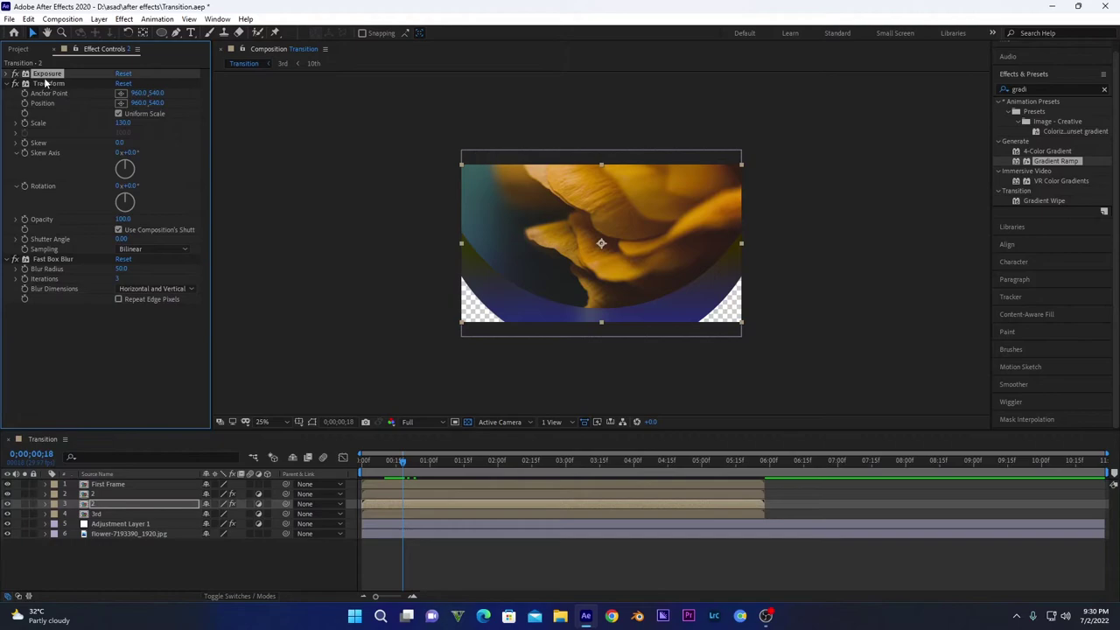
{"action": "left_click", "coordinate": [45, 84], "text": "ctrl"}
{"action": "left_click", "coordinate": [60, 261], "text": "ctrl"}
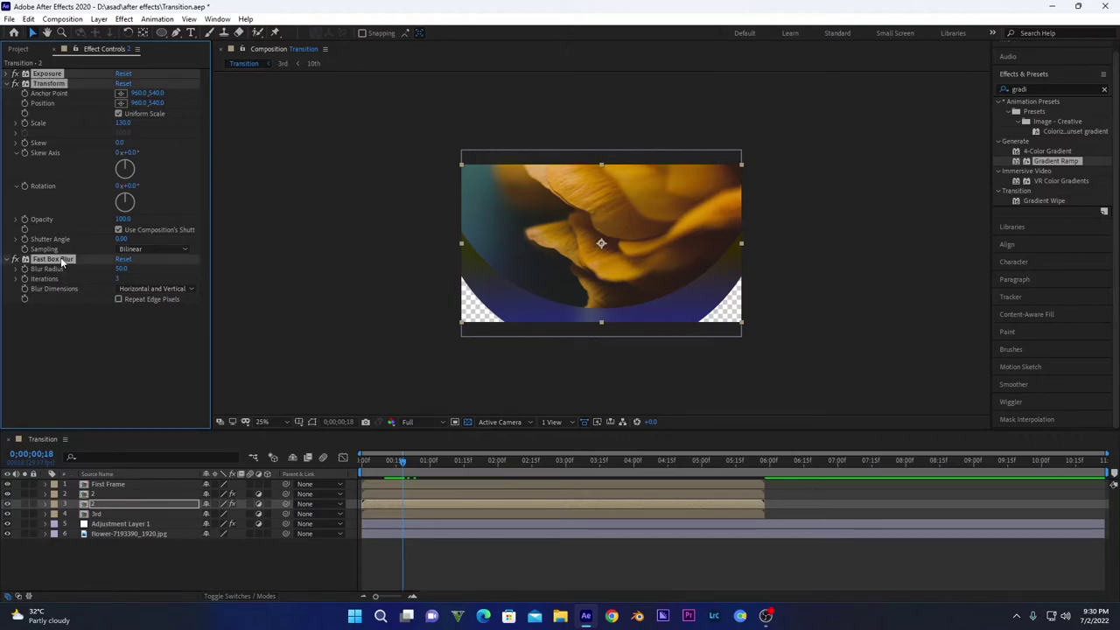
{"action": "left_click", "coordinate": [93, 514]}
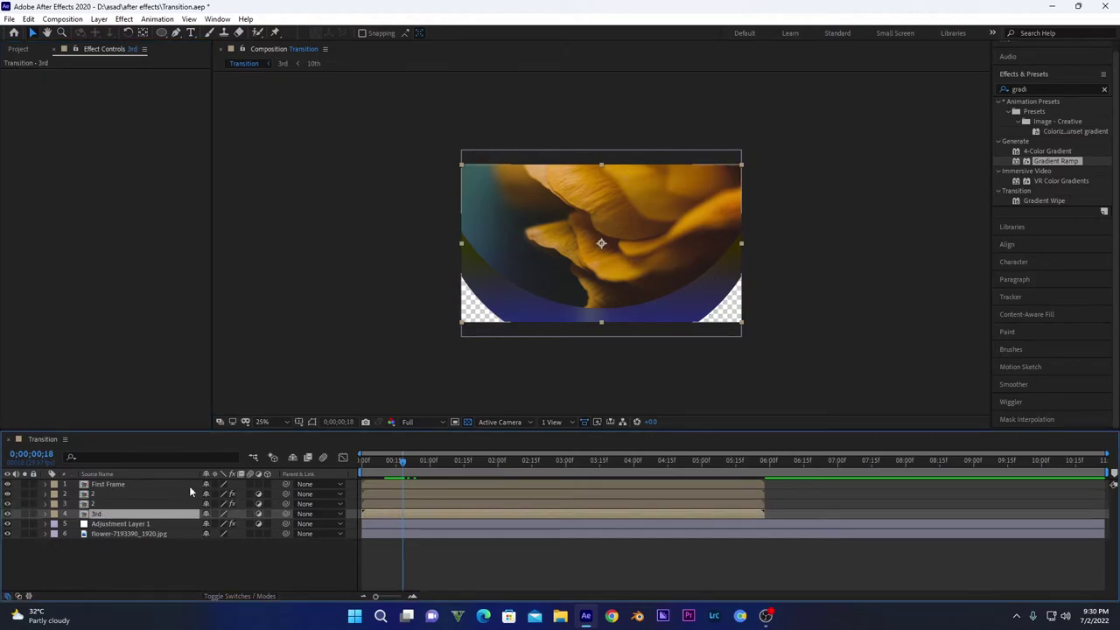
{"action": "key", "text": "ctrl+v"}
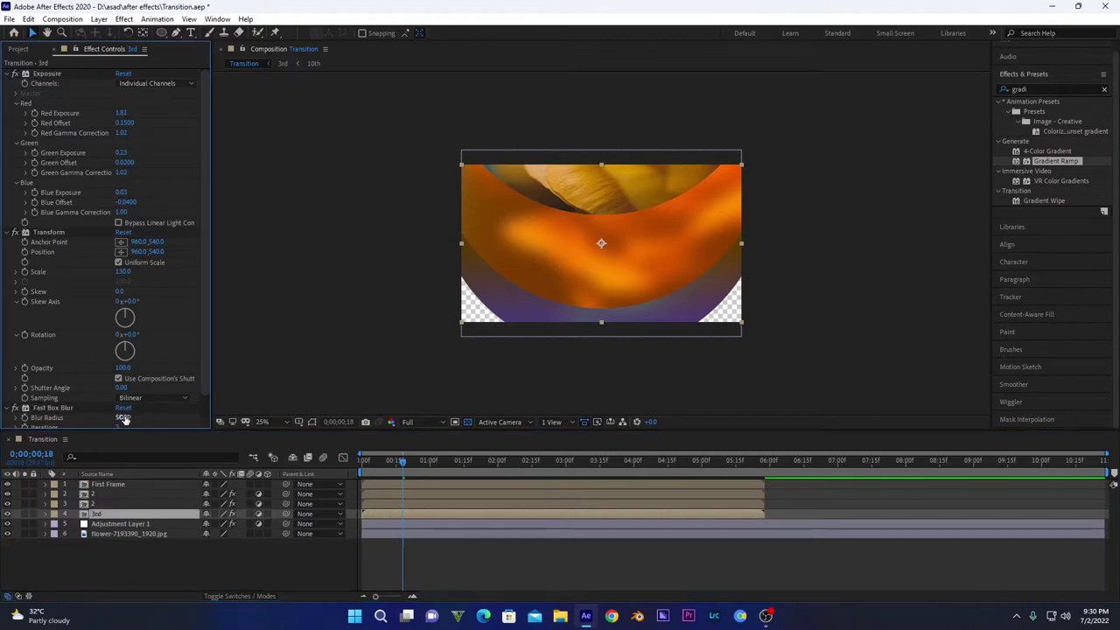
On the 3rd layer, set Blur Radius to 20, Red Exposure to 1.09 and Red Offset to -0.13, previewing the animation
{"action": "left_click", "coordinate": [122, 417]}
{"action": "type", "text": "20"}
{"action": "key", "text": "Return"}
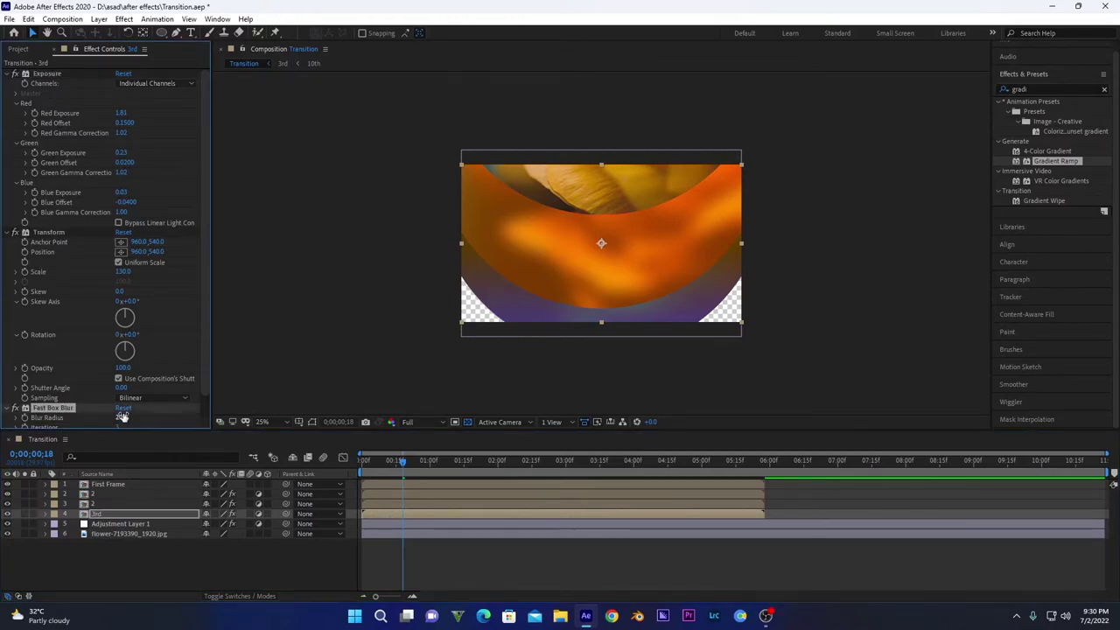
{"action": "mouse_move", "coordinate": [122, 113]}
{"action": "left_mouse_down"}
{"action": "mouse_move", "coordinate": [77, 112]}
{"action": "mouse_move", "coordinate": [104, 121]}
{"action": "left_mouse_up"}
{"action": "key", "text": "space"}
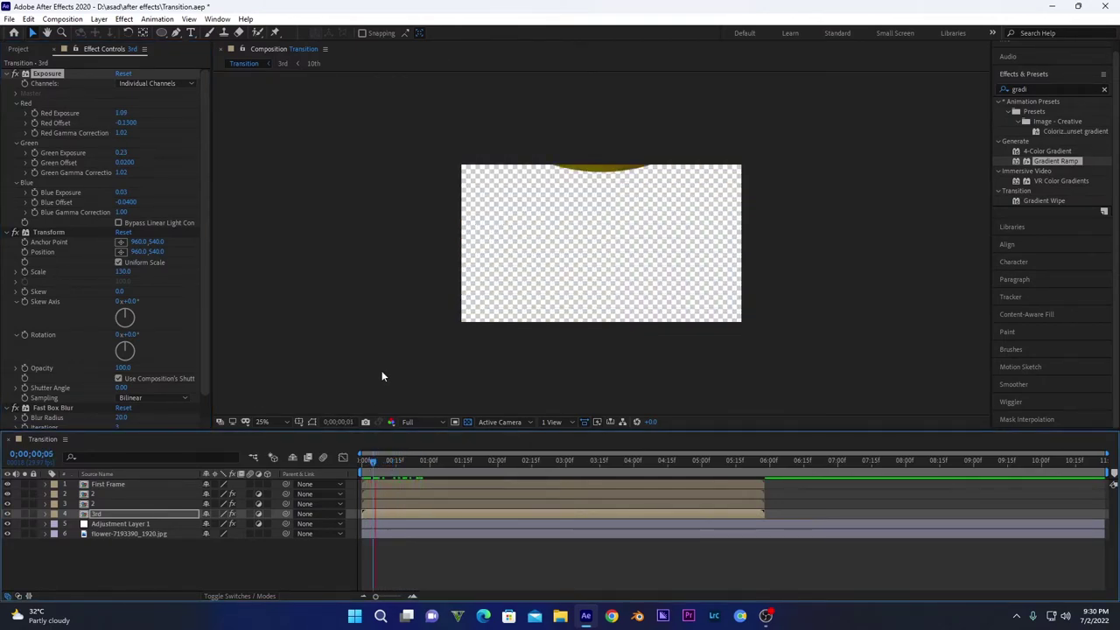
Duplicate the 3rd layer and remove Exposure, Transform and Fast Box Blur from the upper copy
{"action": "left_click", "coordinate": [103, 515]}
{"action": "key", "text": "ctrl+d"}
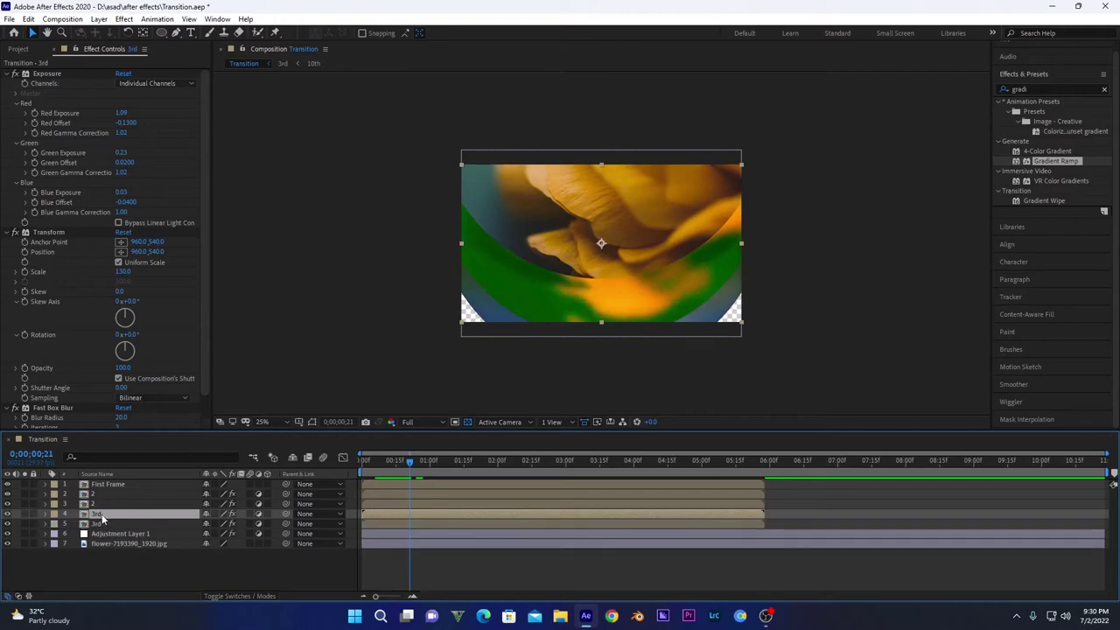
{"action": "left_click", "coordinate": [50, 408]}
{"action": "left_click", "coordinate": [49, 233], "text": "ctrl"}
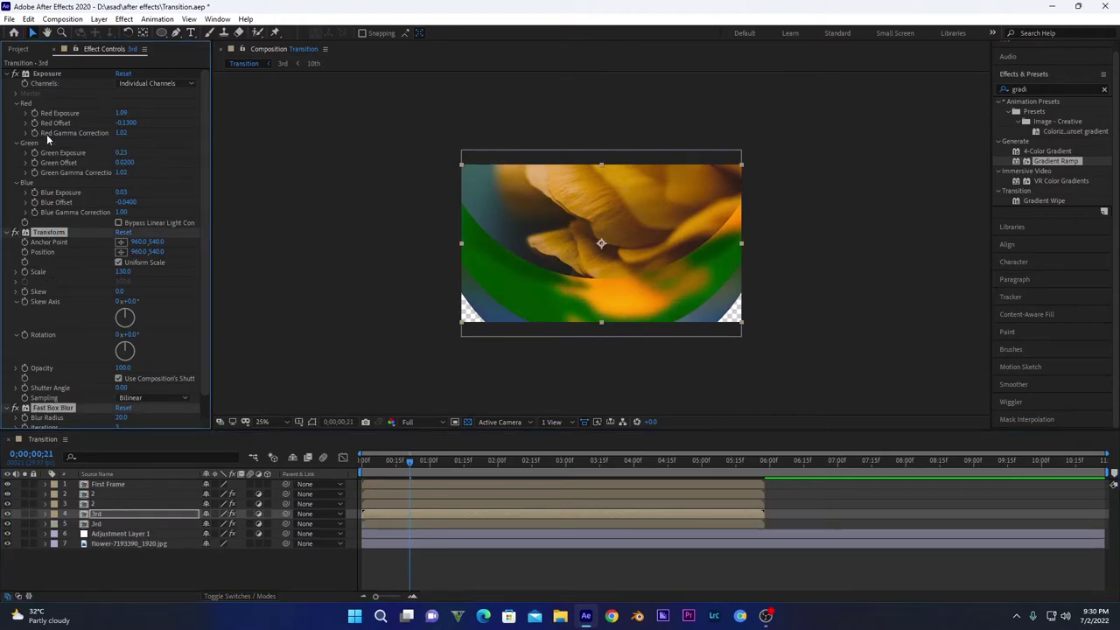
{"action": "left_click", "coordinate": [50, 76], "text": "ctrl"}
{"action": "key", "text": "Delete"}
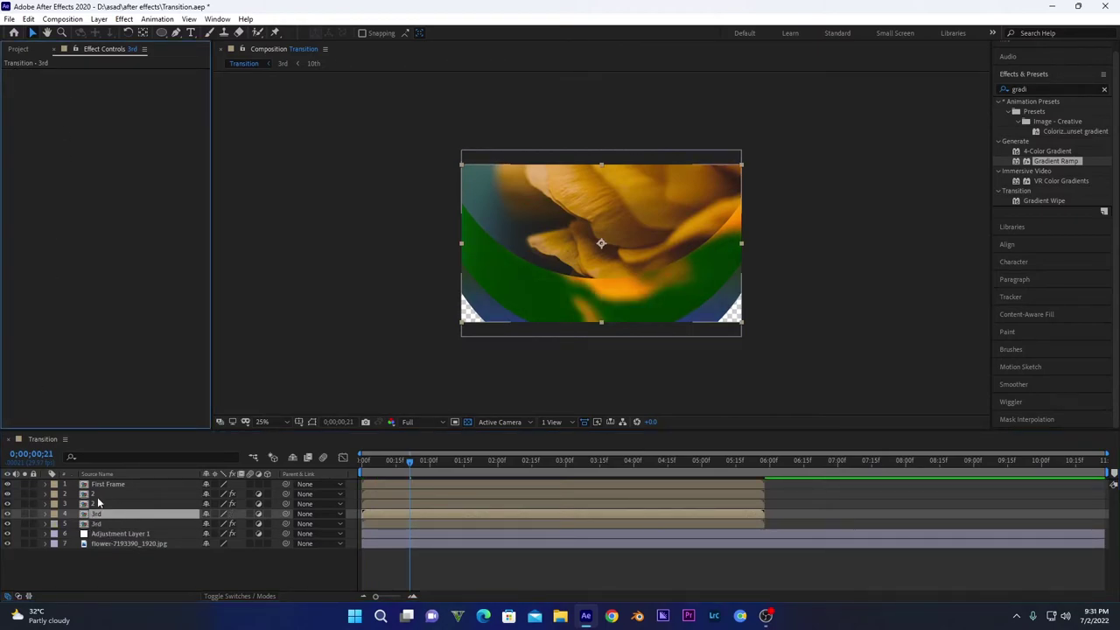
Copy the Gradient Ramp from the upper copy of layer 2 onto the upper 3rd layer and set its blending mode to Hard Light
{"action": "left_click", "coordinate": [103, 495]}
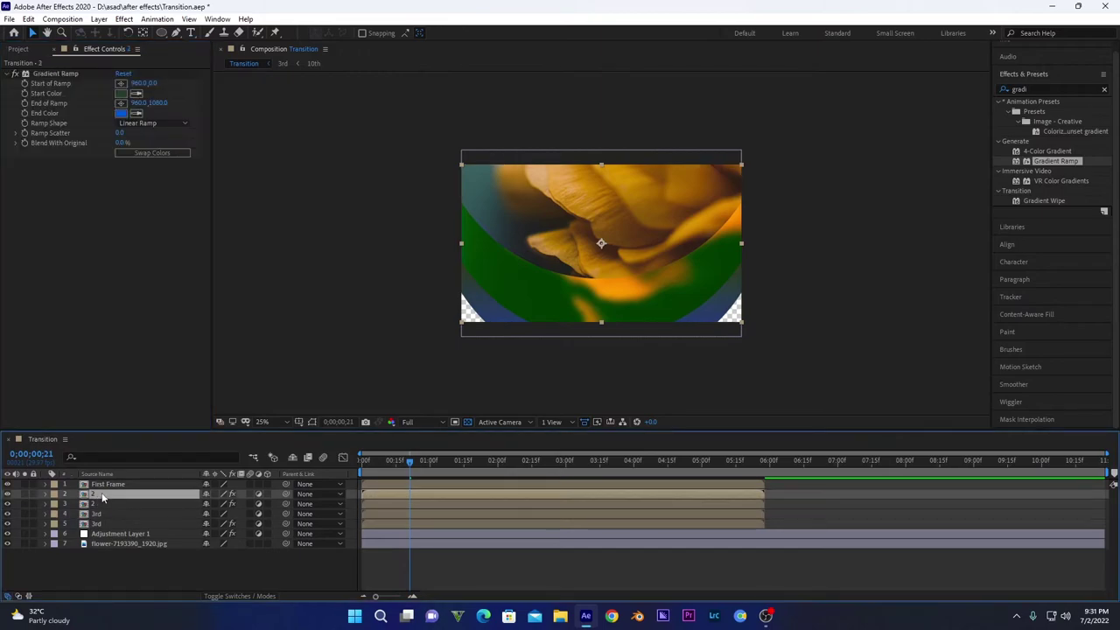
{"action": "left_click", "coordinate": [49, 76]}
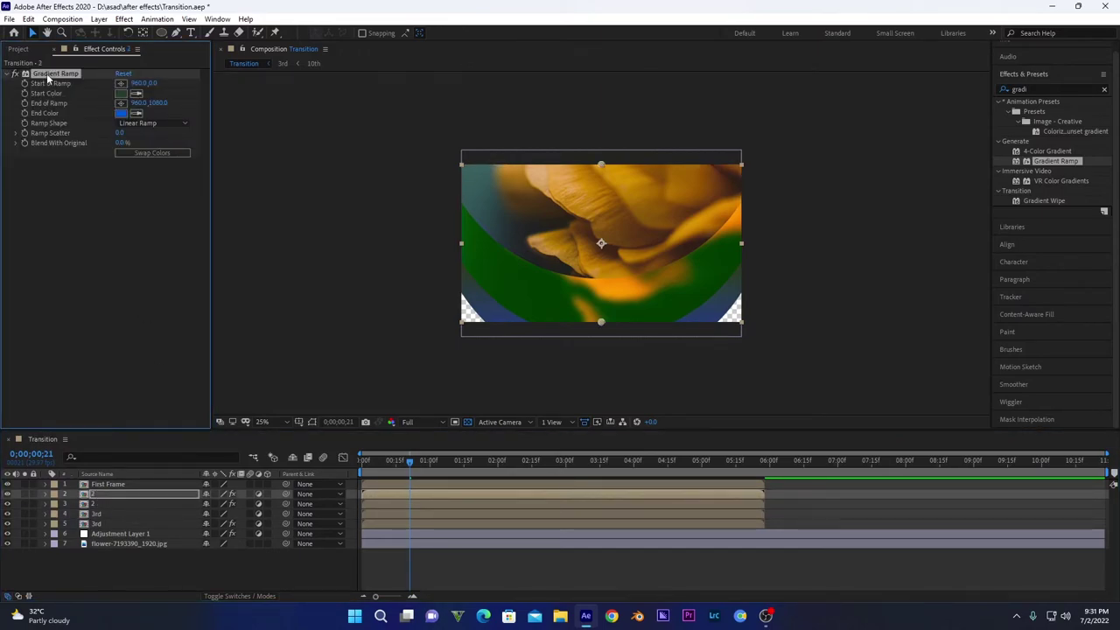
{"action": "left_click", "coordinate": [101, 515]}
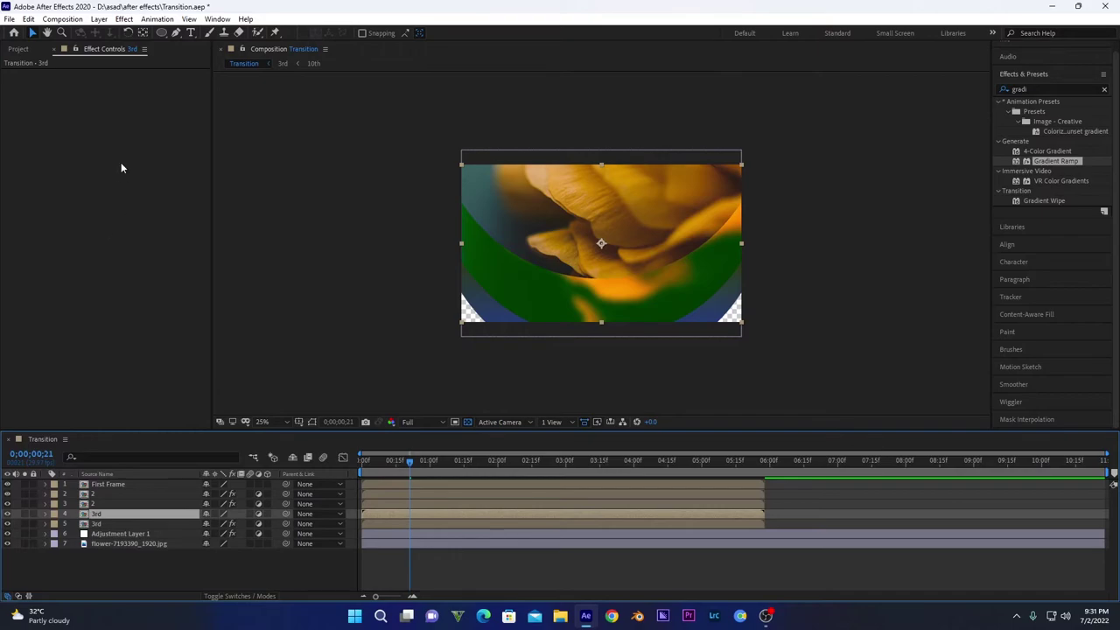
{"action": "key", "text": "ctrl+v"}
{"action": "key", "text": "F4"}
{"action": "left_click", "coordinate": [224, 514]}
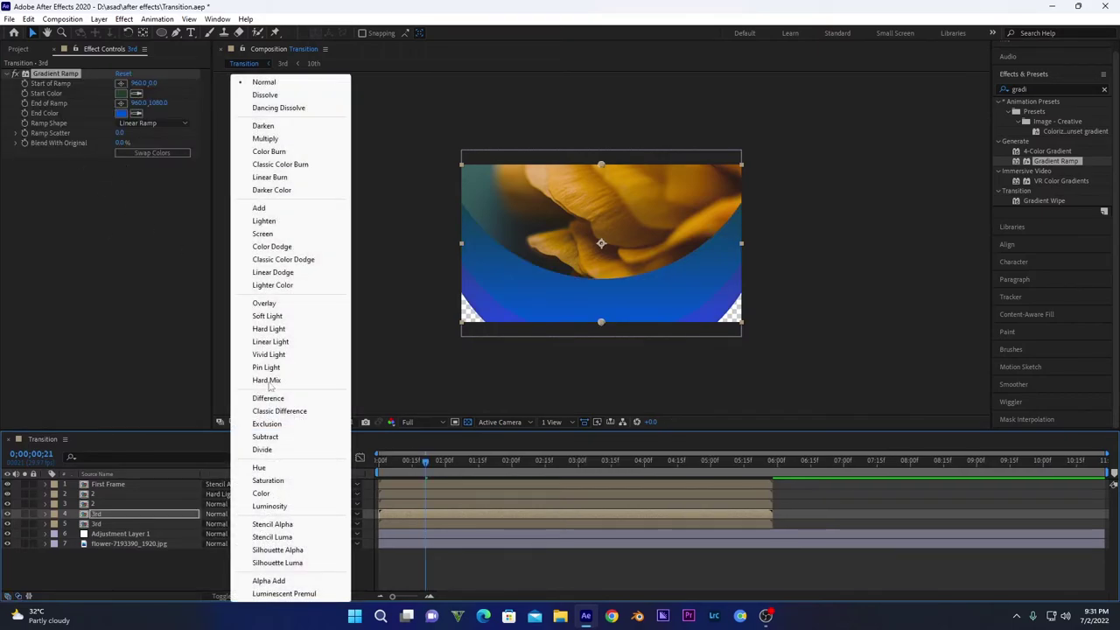
{"action": "left_click", "coordinate": [269, 328]}
Set the upper 3rd layer's Gradient Ramp to a reddish-brown start color and a cyan end color
{"action": "left_click", "coordinate": [121, 114]}
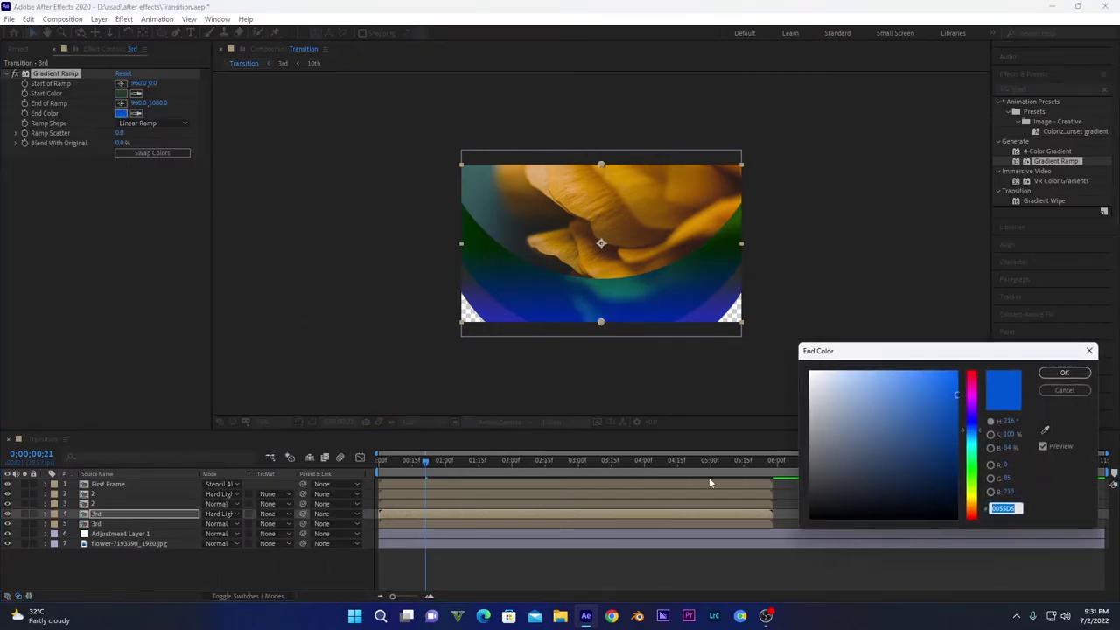
{"action": "left_click", "coordinate": [970, 442]}
{"action": "left_click", "coordinate": [1064, 373]}
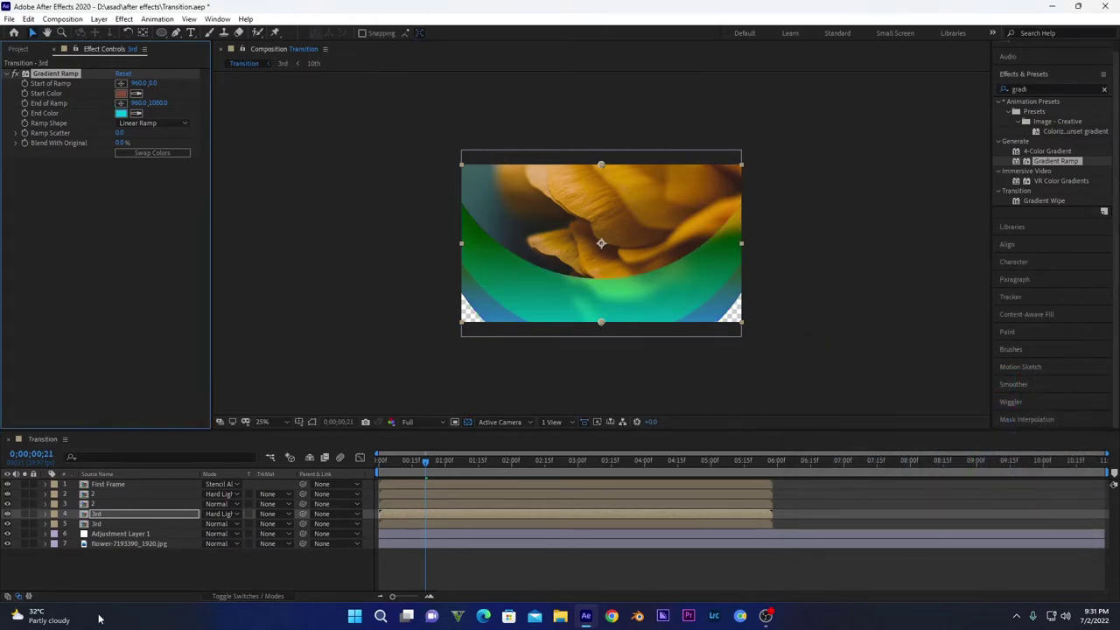
Preview the transition from the first frame and save the project
{"action": "key", "text": "Home"}
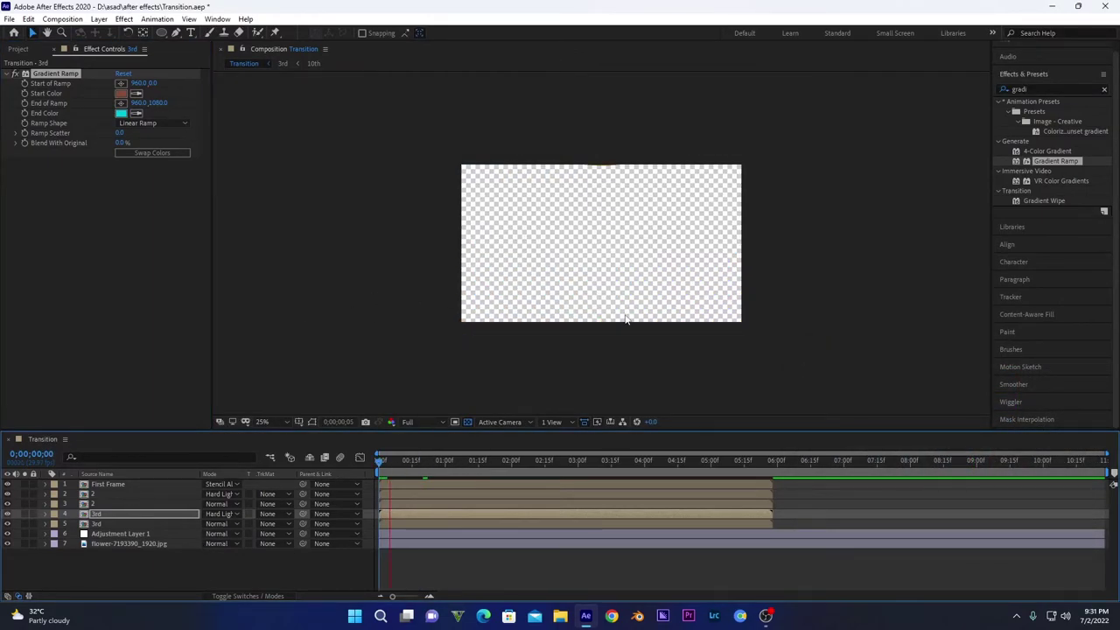
{"action": "key", "text": "space"}
{"action": "key", "text": "ctrl+s"}
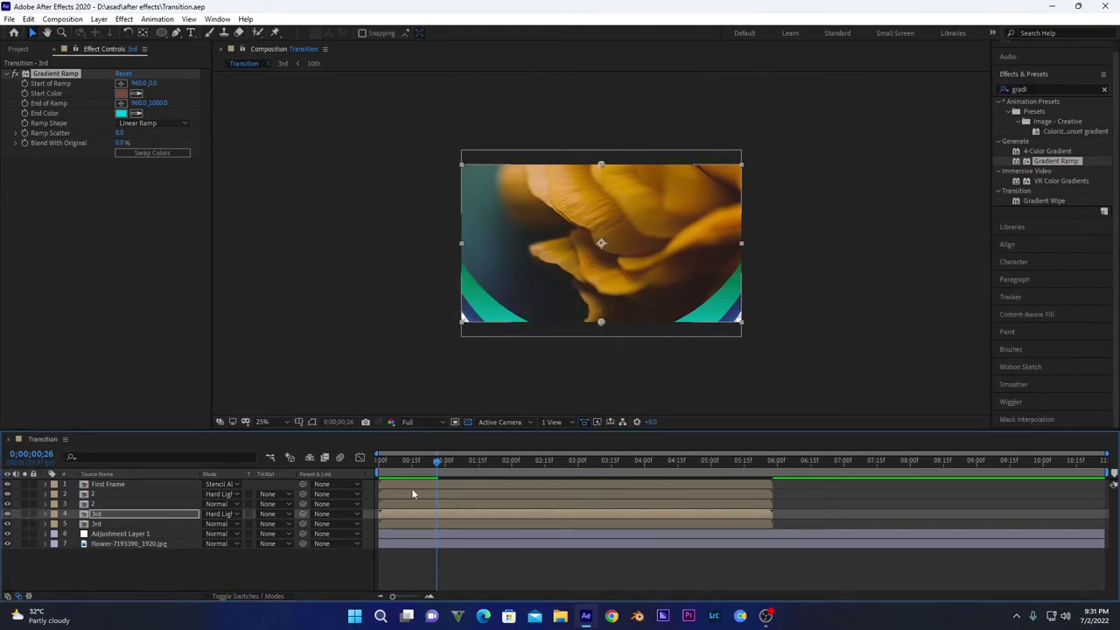
Place the 15 composition above Adjustment Layer 1 in Transition and pre-compose it as 4th, moving all attributes into the new composition
{"action": "left_click", "coordinate": [17, 49]}
{"action": "left_click_drag", "start_coordinate": [24, 166], "coordinate": [112, 534]}
{"action": "right_click", "coordinate": [100, 534]}
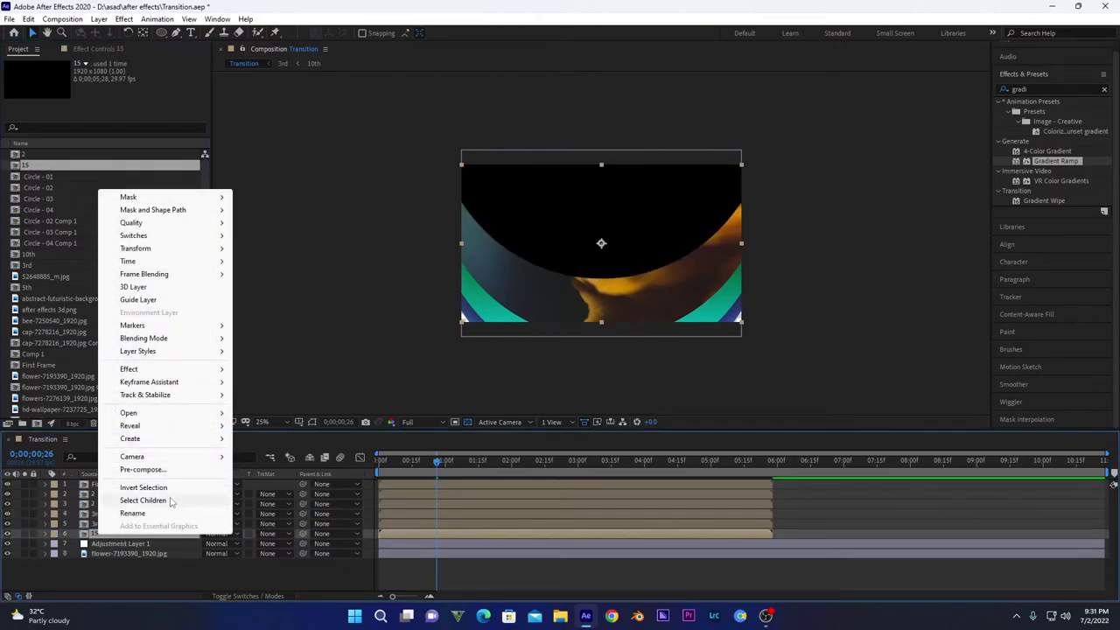
{"action": "left_click", "coordinate": [172, 470]}
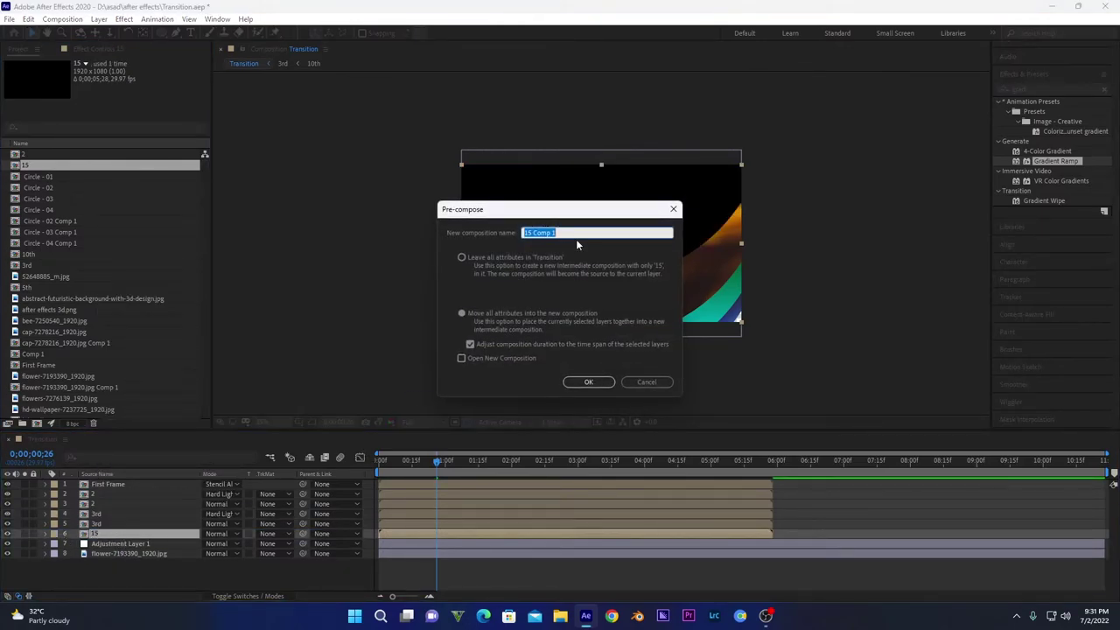
{"action": "type", "text": "4th"}
{"action": "key", "text": "Return"}
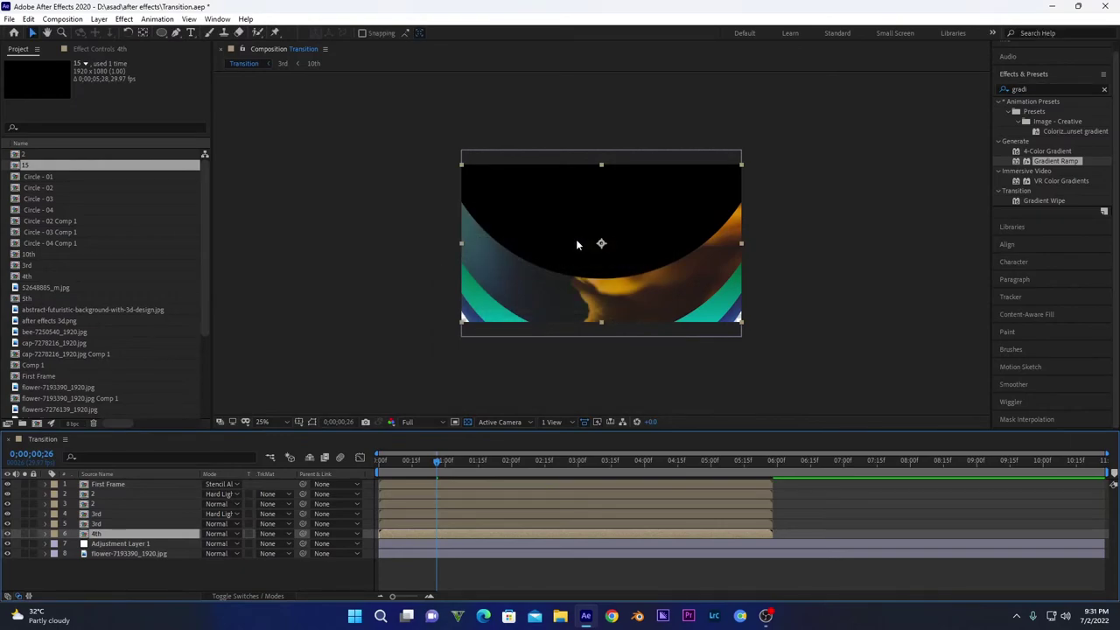
Add a white solid beneath 15 inside the 4th composition and set its track matte to Alpha Inverted Matte "15"
{"action": "double_click", "coordinate": [106, 534]}
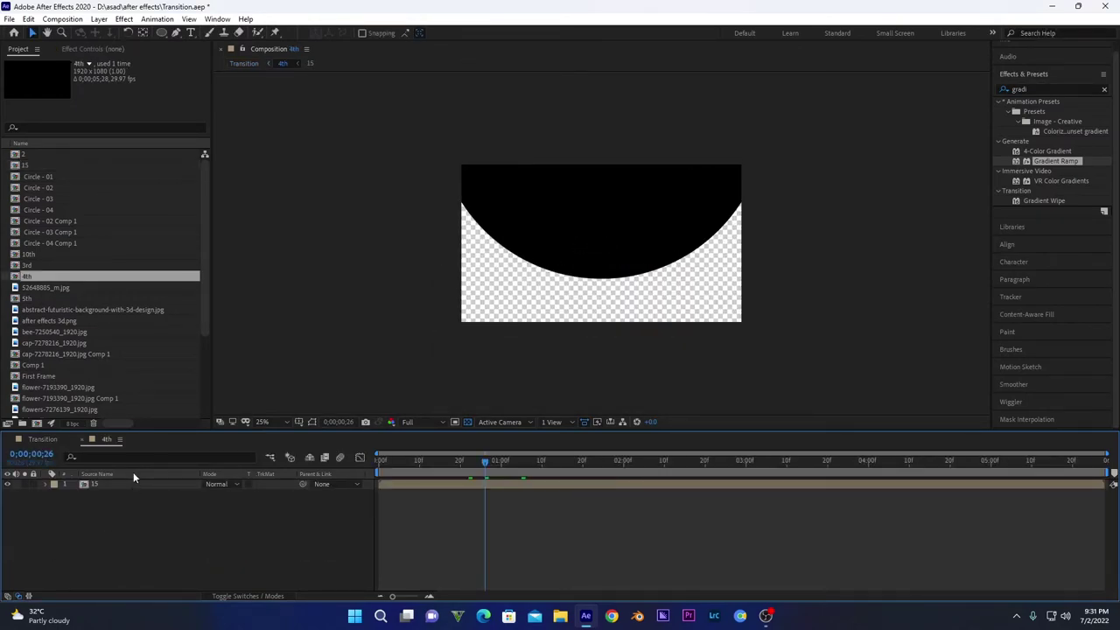
{"action": "left_click", "coordinate": [99, 18]}
{"action": "mouse_move", "coordinate": [120, 33]}
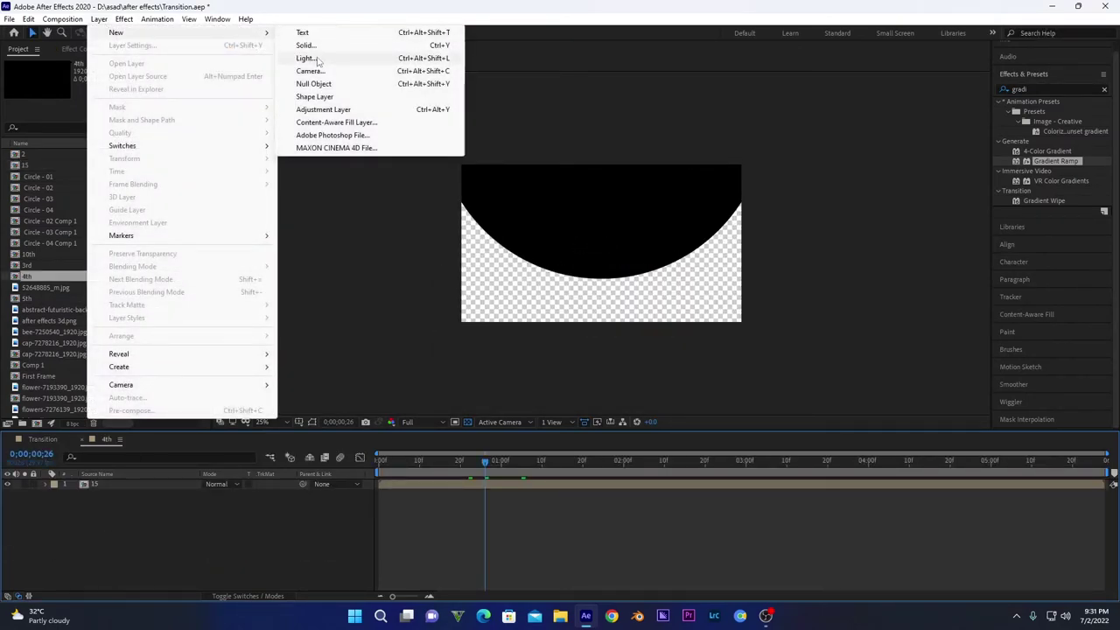
{"action": "left_click", "coordinate": [313, 46]}
{"action": "key", "text": "Return"}
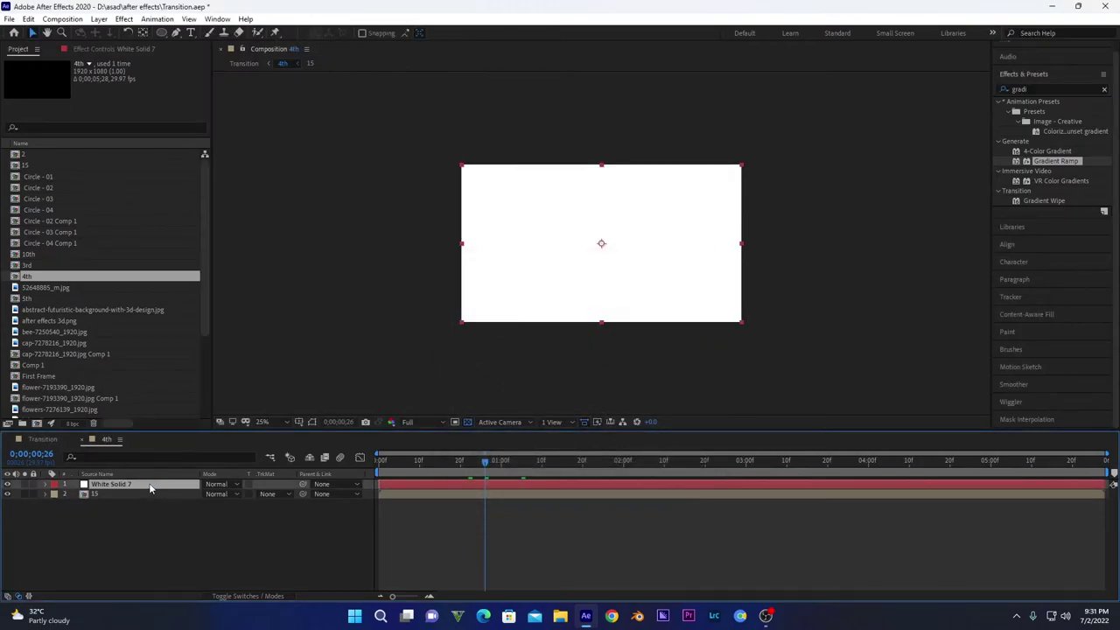
{"action": "left_click_drag", "start_coordinate": [149, 485], "coordinate": [243, 500]}
{"action": "left_click", "coordinate": [267, 495]}
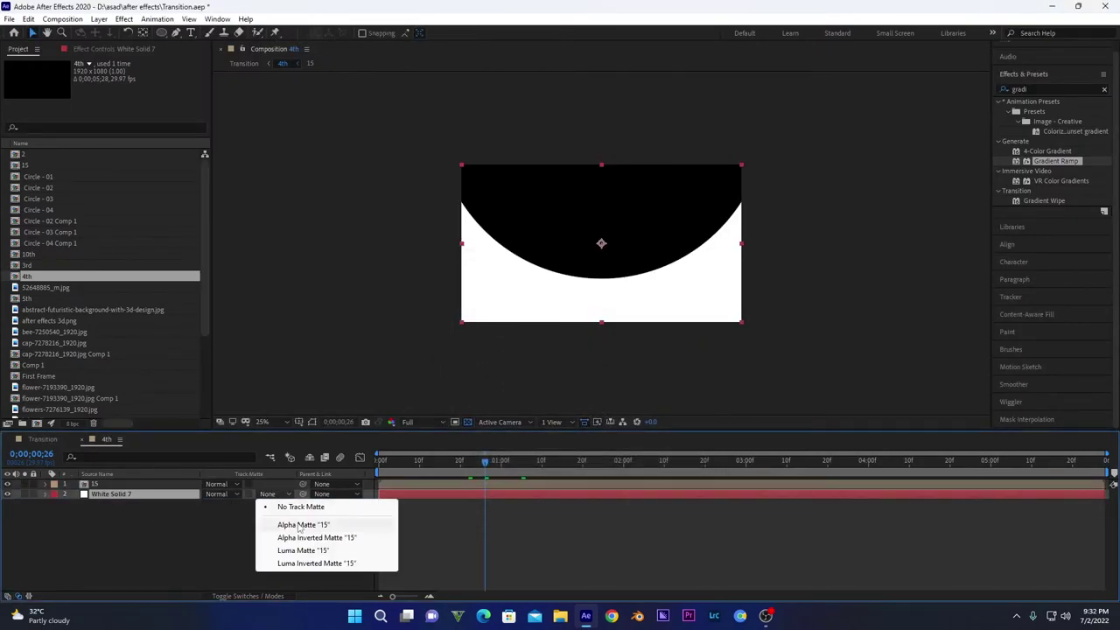
{"action": "left_click", "coordinate": [292, 537]}
Turn the 4th layer into an adjustment layer in the Transition composition
{"action": "left_click", "coordinate": [43, 438]}
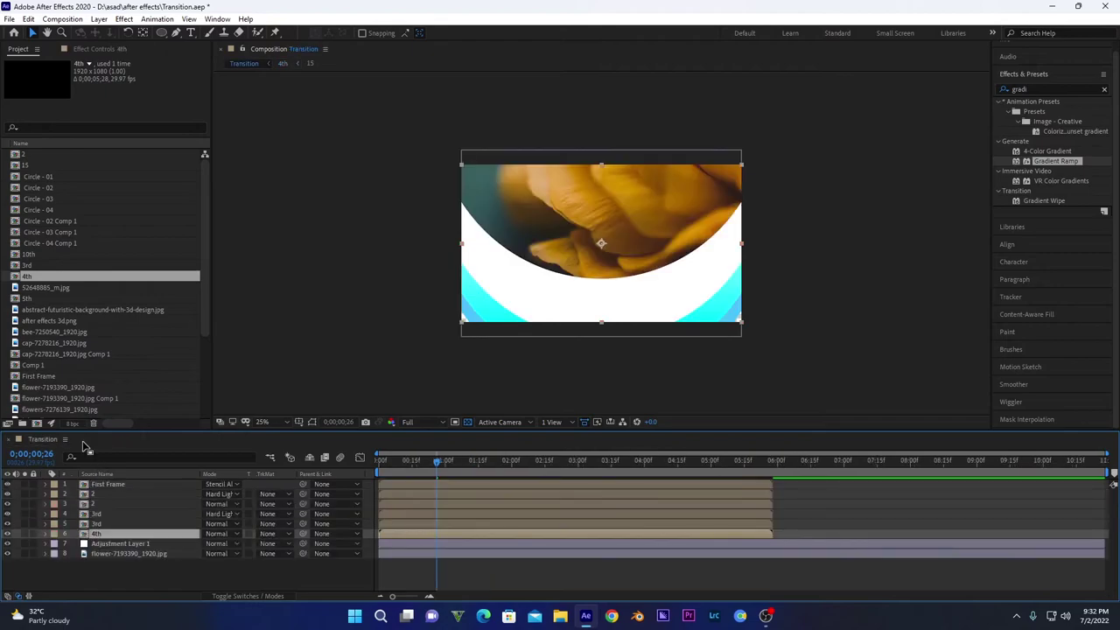
{"action": "left_click", "coordinate": [231, 599]}
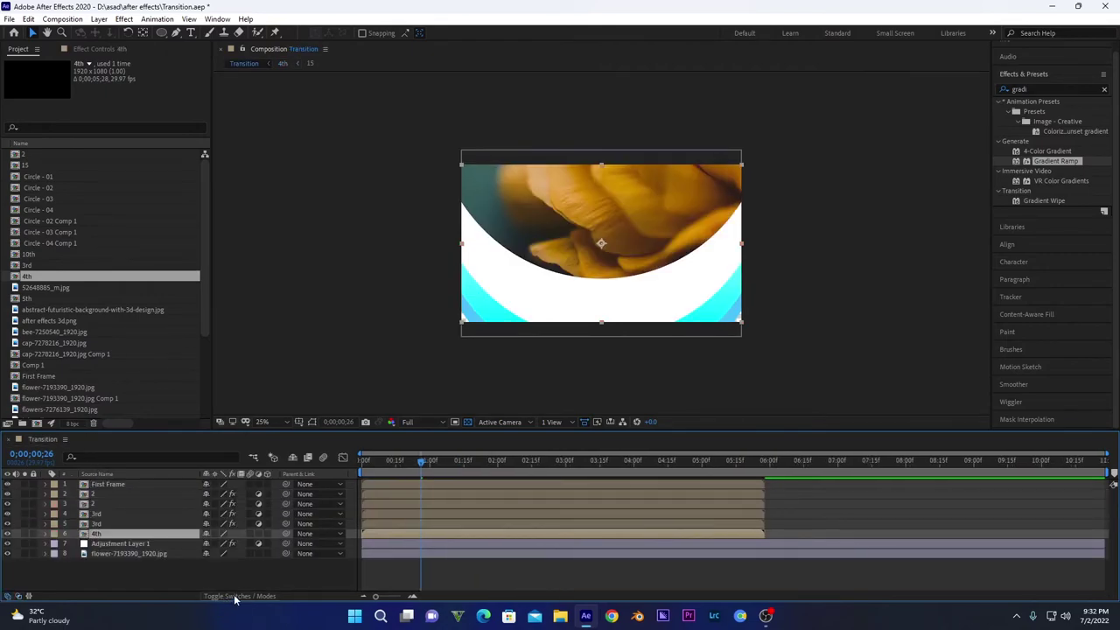
{"action": "left_click", "coordinate": [258, 534]}
Copy the Exposure, Transform and Fast Box Blur effects from the lower 3rd layer onto the 4th layer
{"action": "left_click", "coordinate": [97, 523]}
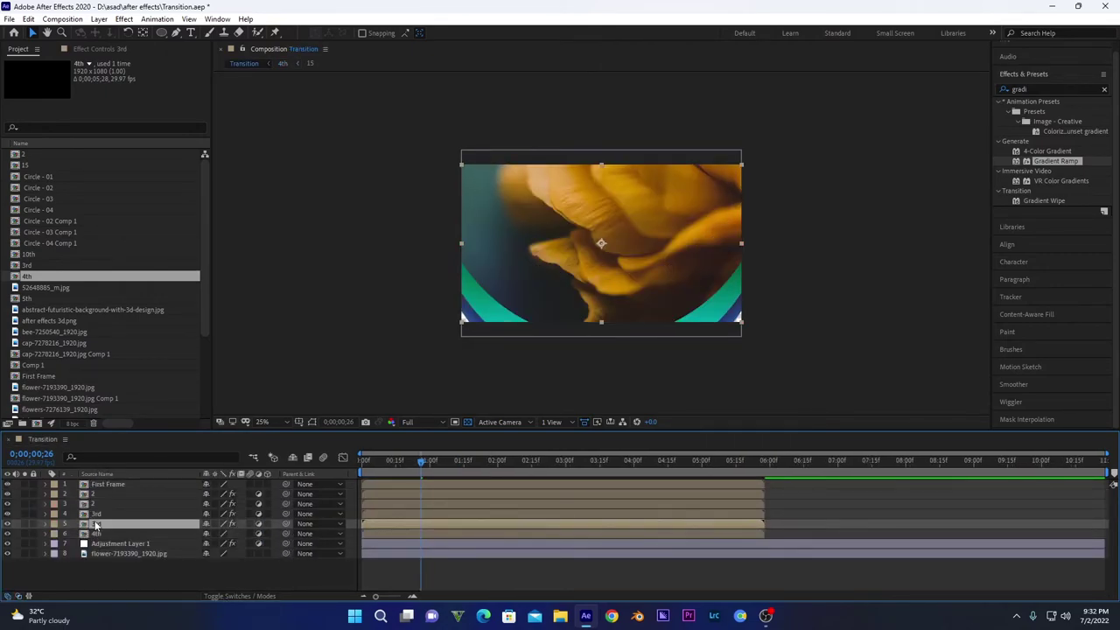
{"action": "left_click", "coordinate": [101, 49]}
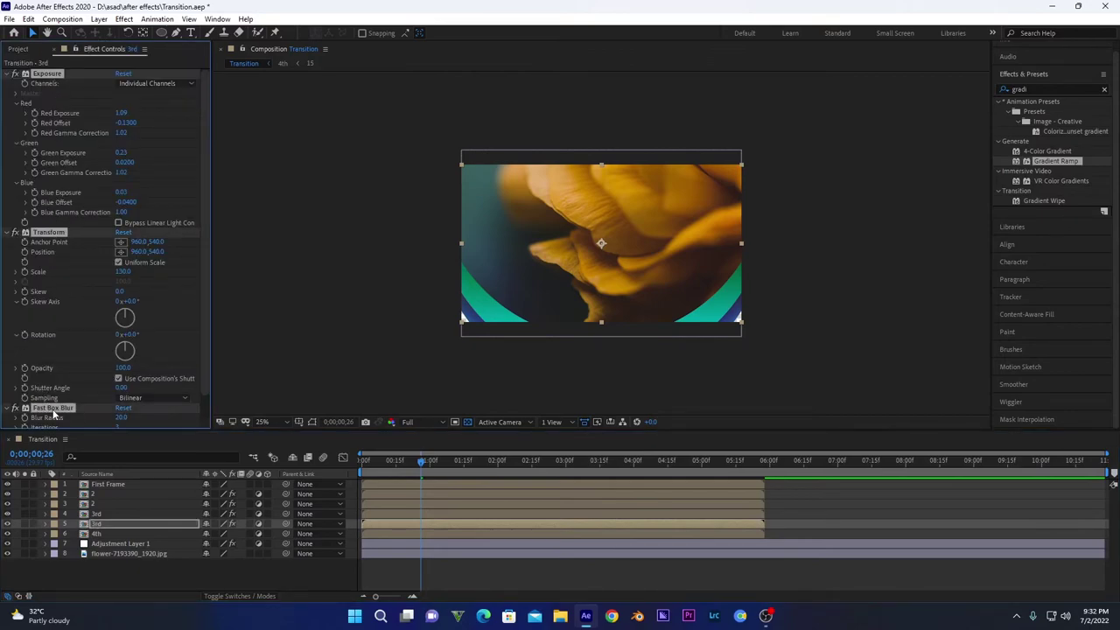
{"action": "left_click", "coordinate": [101, 534]}
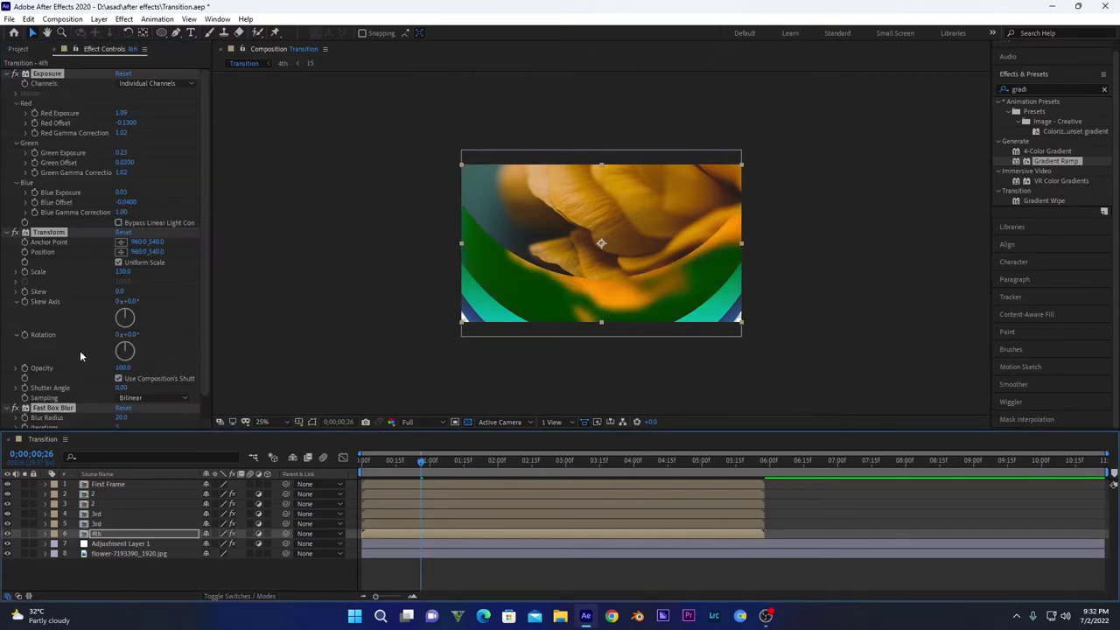
Delete Fast Box Blur from the 4th layer and set its Exposure effect to Red Exposure 1.10, Red Offset 0.09 and Red Gamma Correction 0.97
{"action": "left_click", "coordinate": [62, 411]}
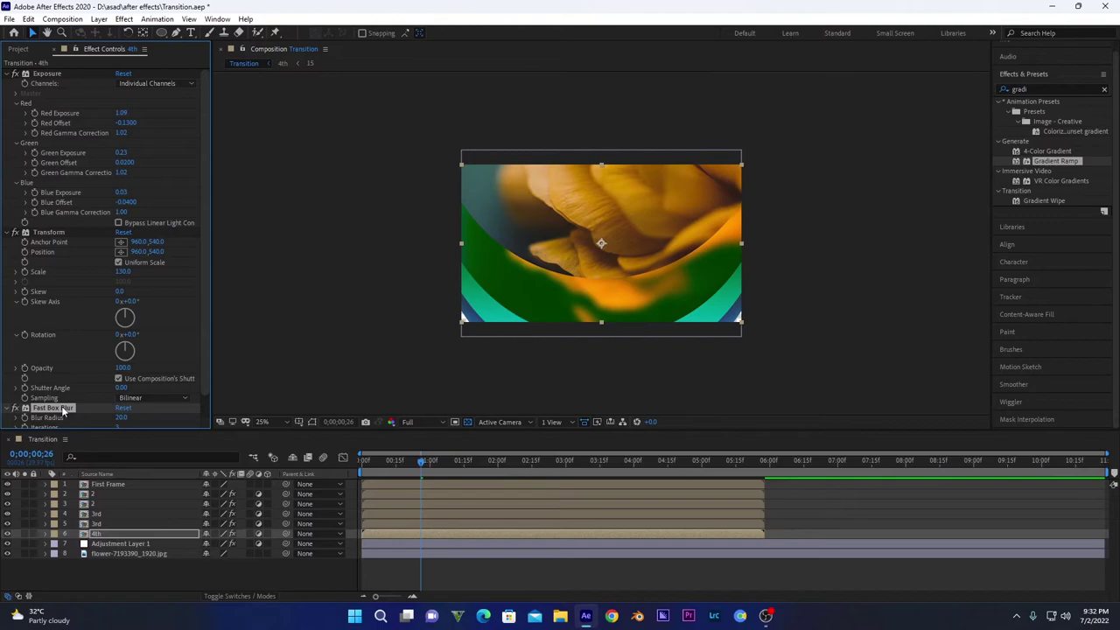
{"action": "key", "text": "Delete"}
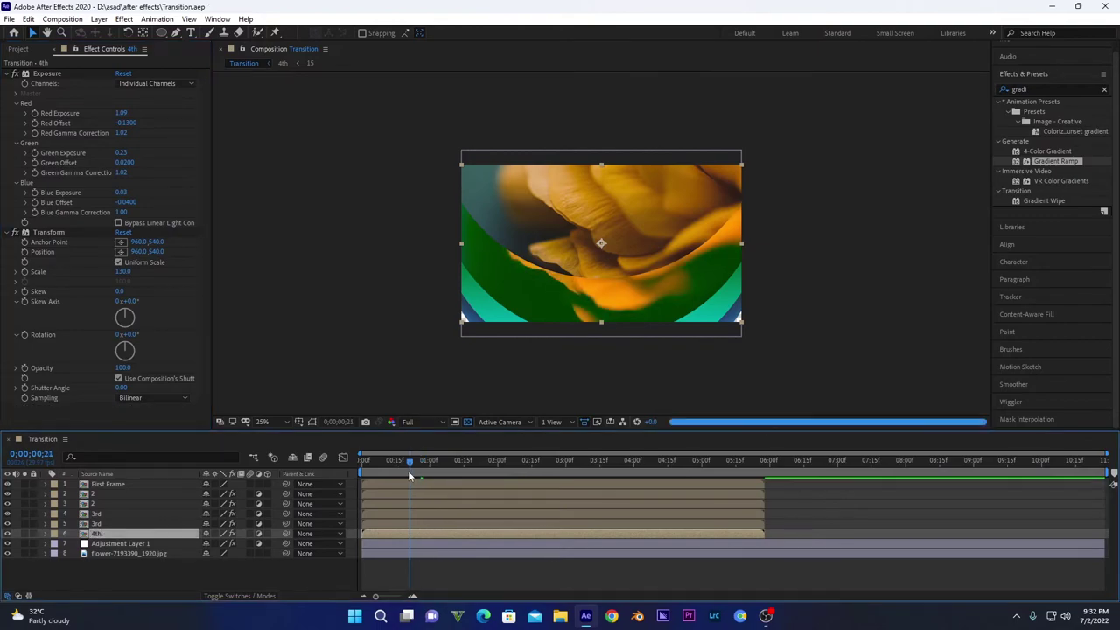
{"action": "left_click_drag", "start_coordinate": [408, 471], "coordinate": [416, 467]}
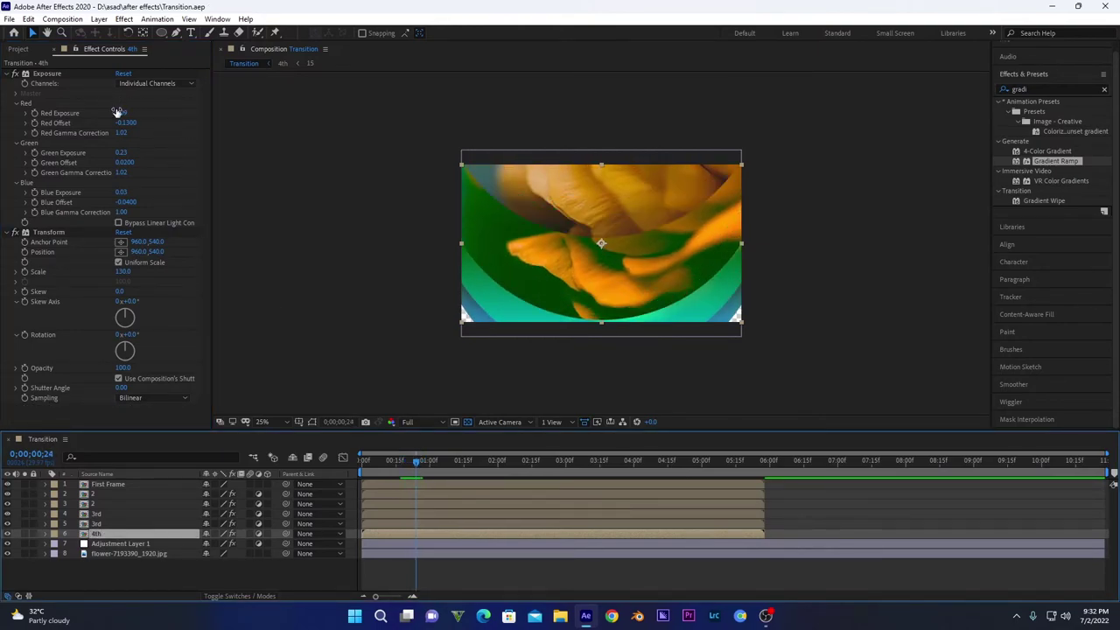
{"action": "left_click_drag", "start_coordinate": [121, 113], "coordinate": [97, 139]}
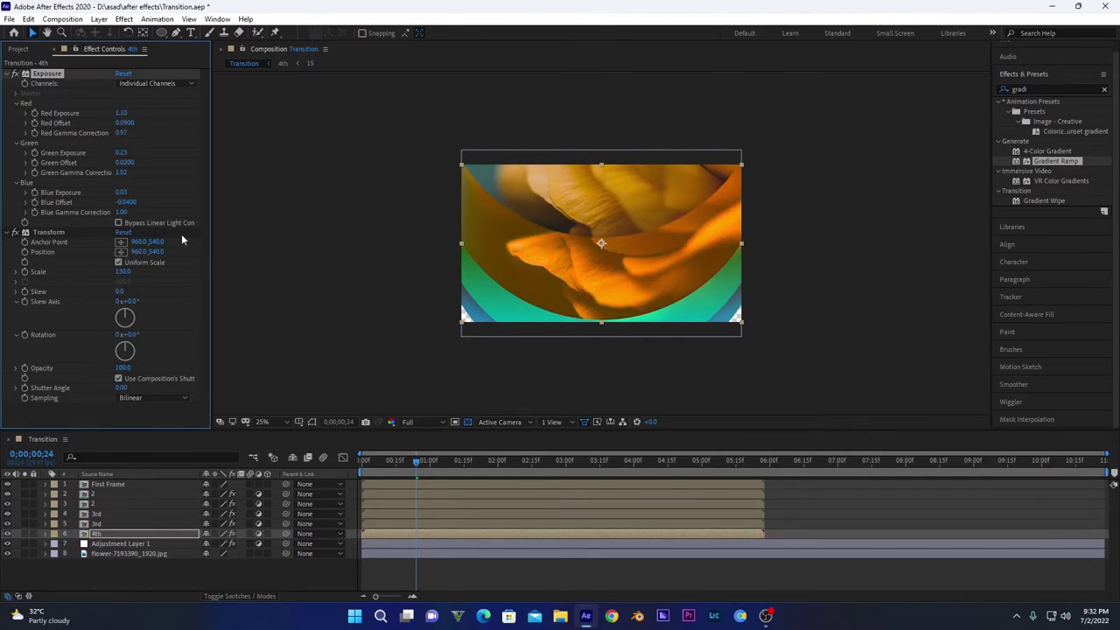
{"action": "left_click", "coordinate": [419, 469]}
Duplicate the 4th layer and set the upper copy's blending mode to Hard Light
{"action": "left_click", "coordinate": [152, 534]}
{"action": "key", "text": "ctrl+d"}
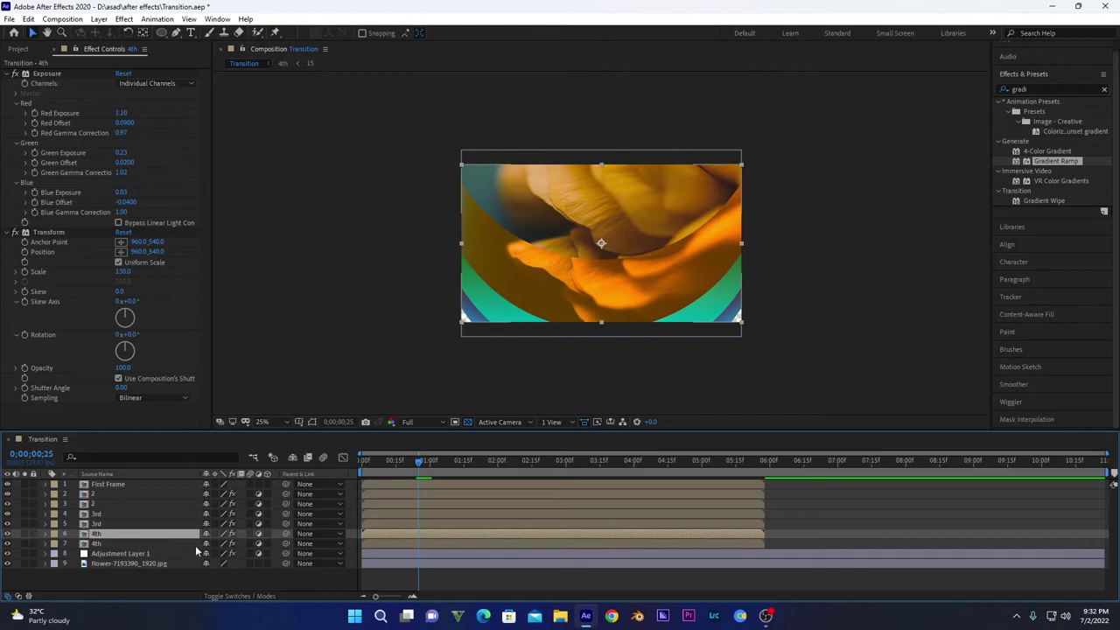
{"action": "left_click", "coordinate": [233, 596]}
{"action": "left_click", "coordinate": [215, 534]}
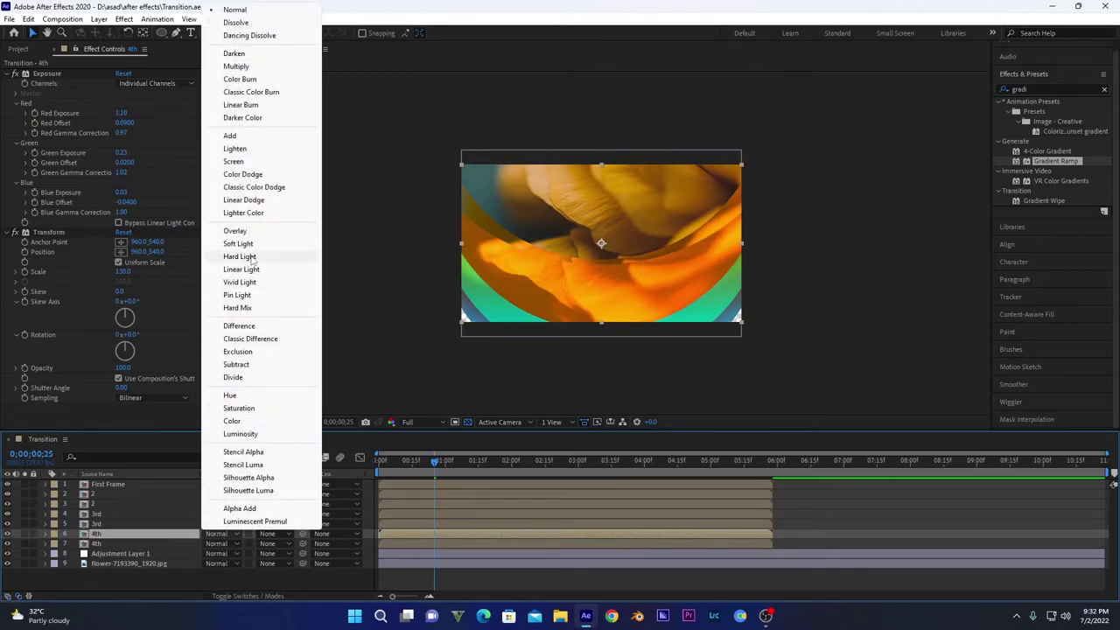
{"action": "left_click", "coordinate": [240, 256]}
Replace the upper 4th layer's effects with the Gradient Ramp copied from the upper 3rd layer, and try a different start color
{"action": "left_click", "coordinate": [51, 76]}
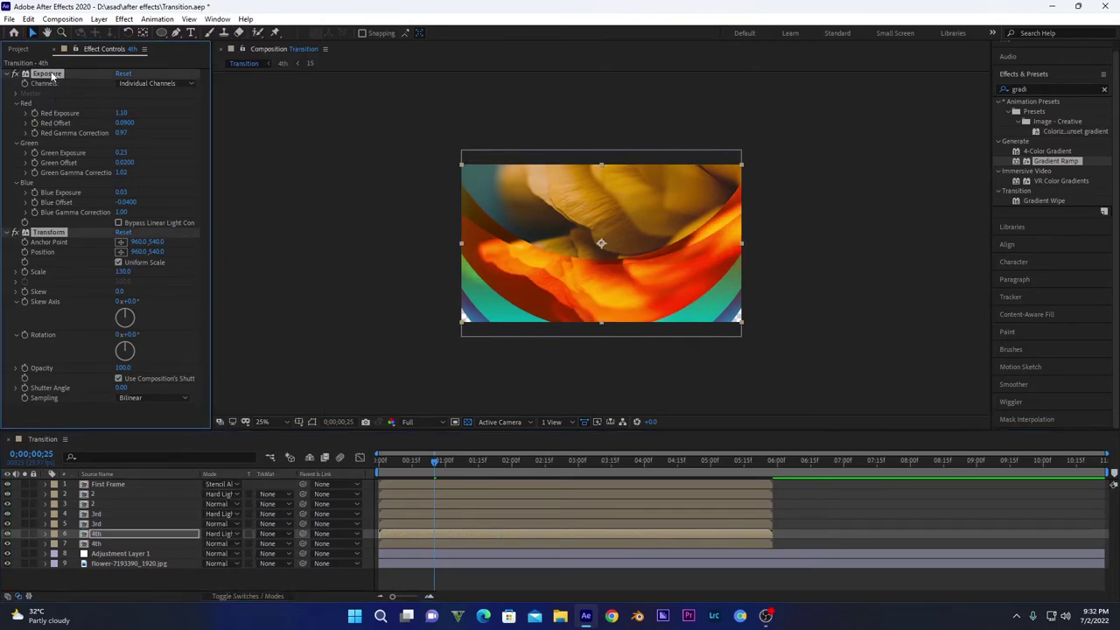
{"action": "key", "text": "Delete"}
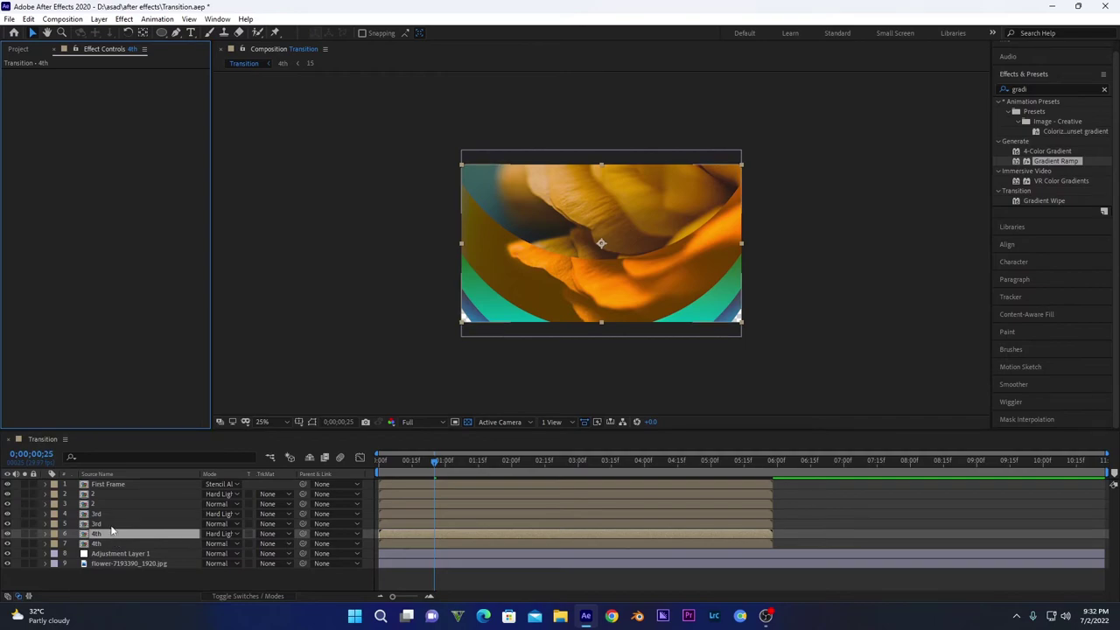
{"action": "left_click", "coordinate": [114, 513]}
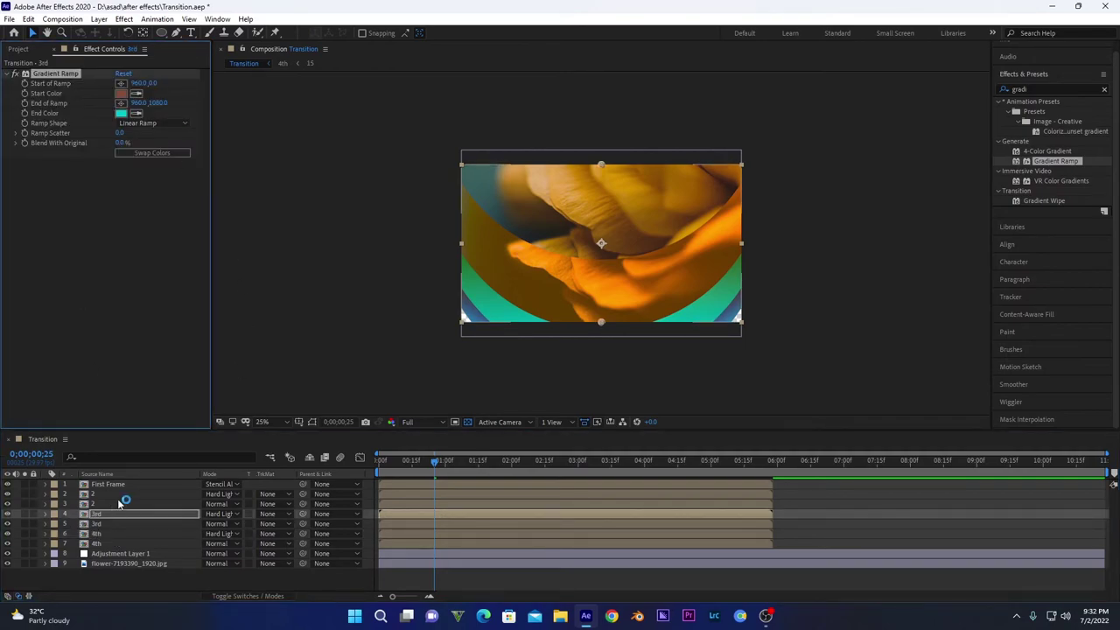
{"action": "left_click", "coordinate": [111, 536]}
{"action": "key", "text": "ctrl+v"}
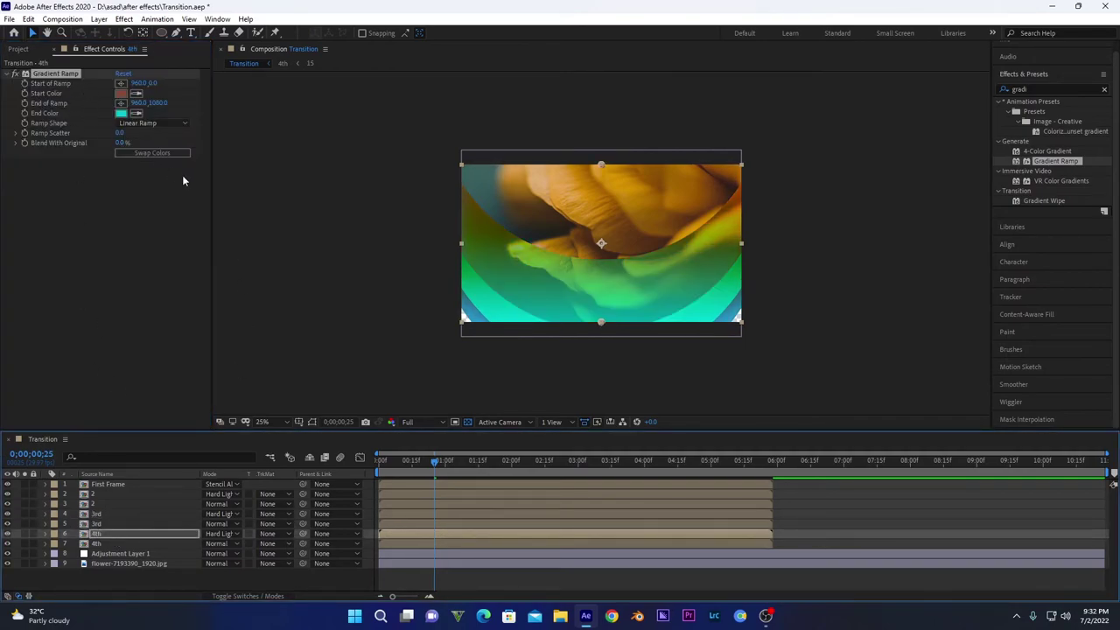
{"action": "left_click", "coordinate": [121, 94]}
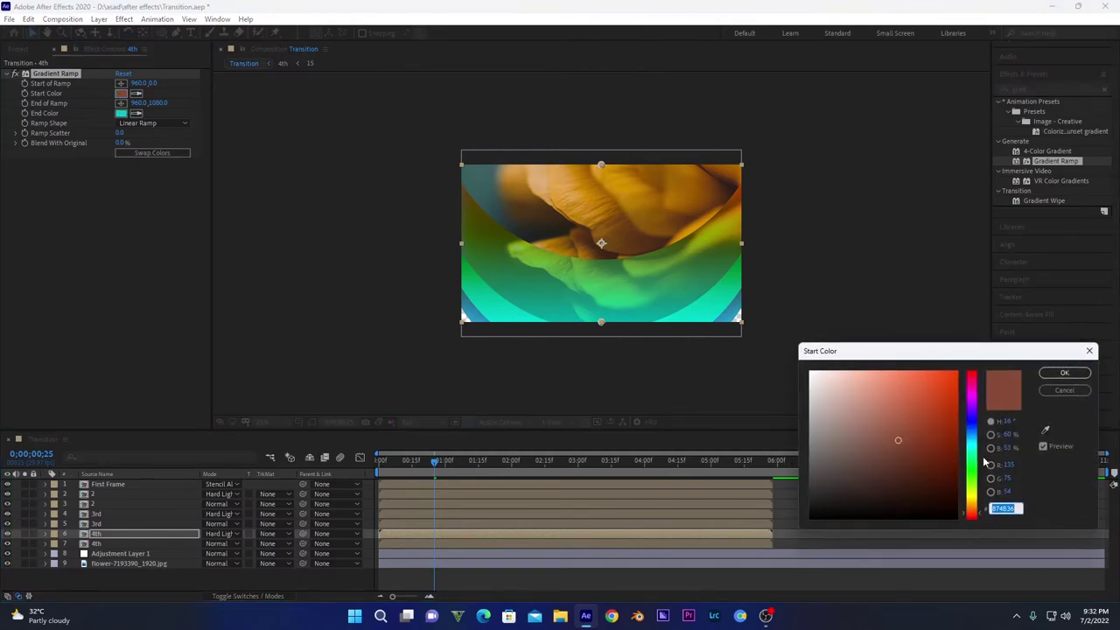
{"action": "left_click_drag", "start_coordinate": [985, 462], "coordinate": [978, 429]}
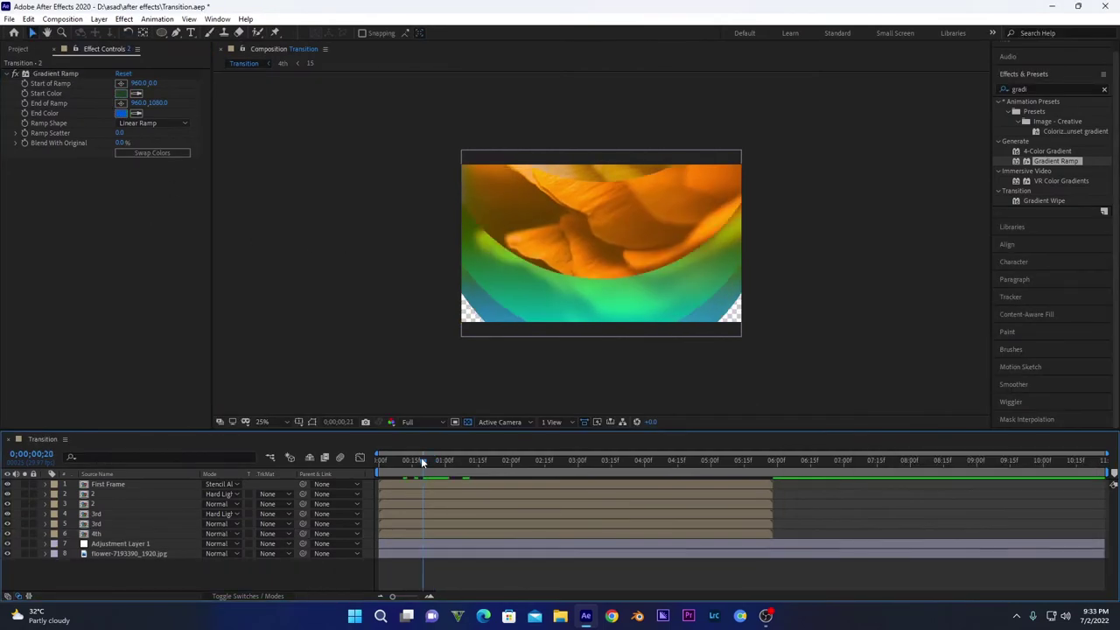
End the work area where the nested composition layers end, trim the Transition composition to it, and preview the transition
{"action": "left_click_drag", "start_coordinate": [421, 459], "coordinate": [361, 462]}
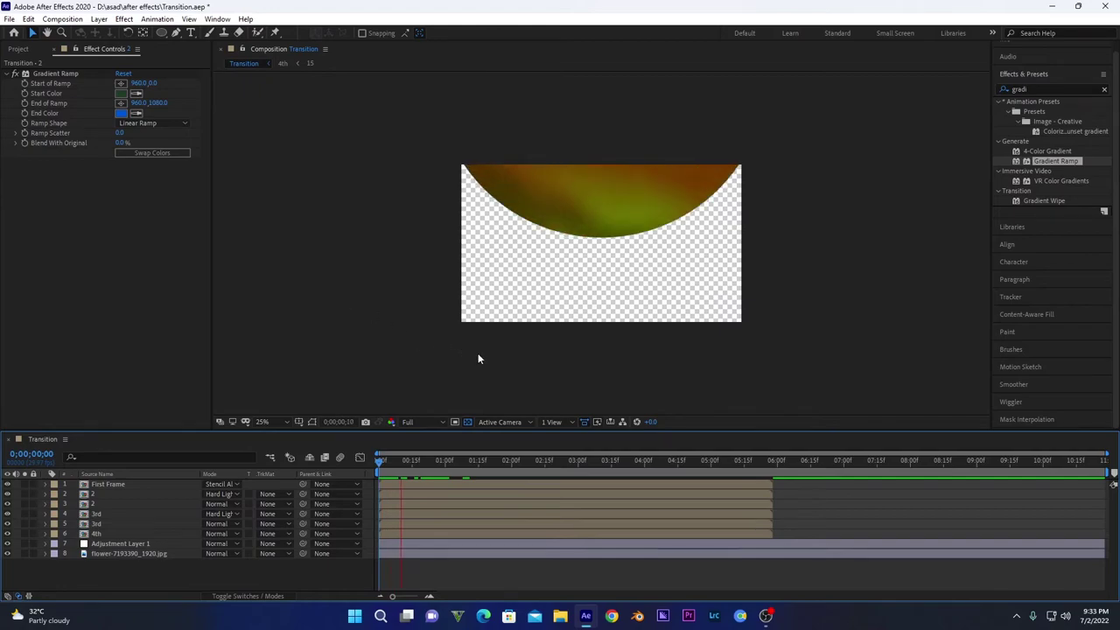
{"action": "key", "text": "space"}
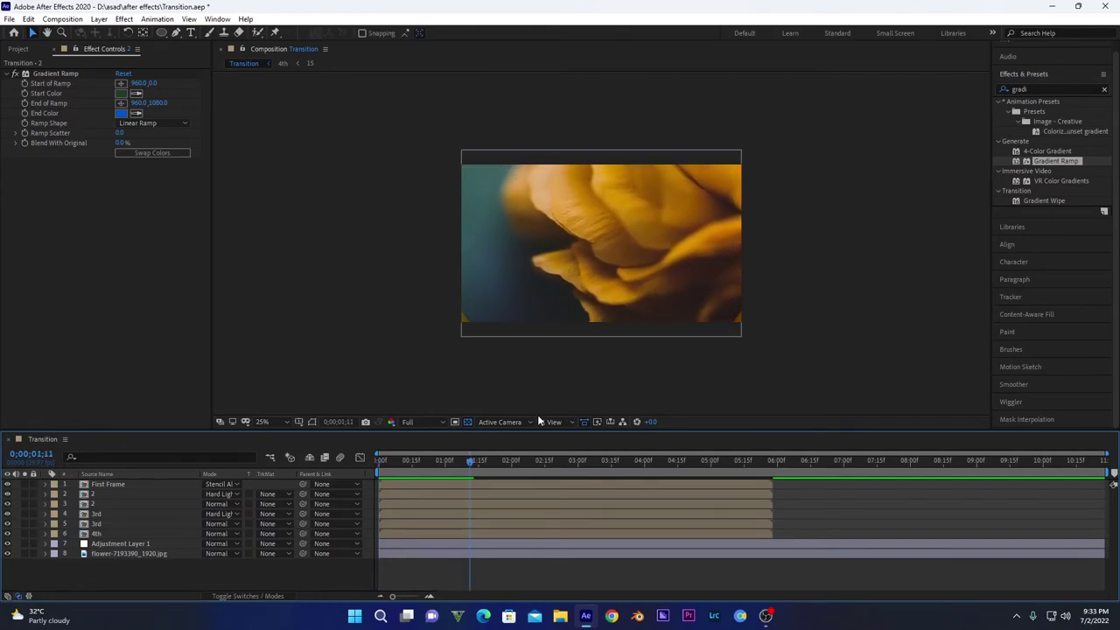
{"action": "left_click_drag", "start_coordinate": [471, 471], "coordinate": [751, 472]}
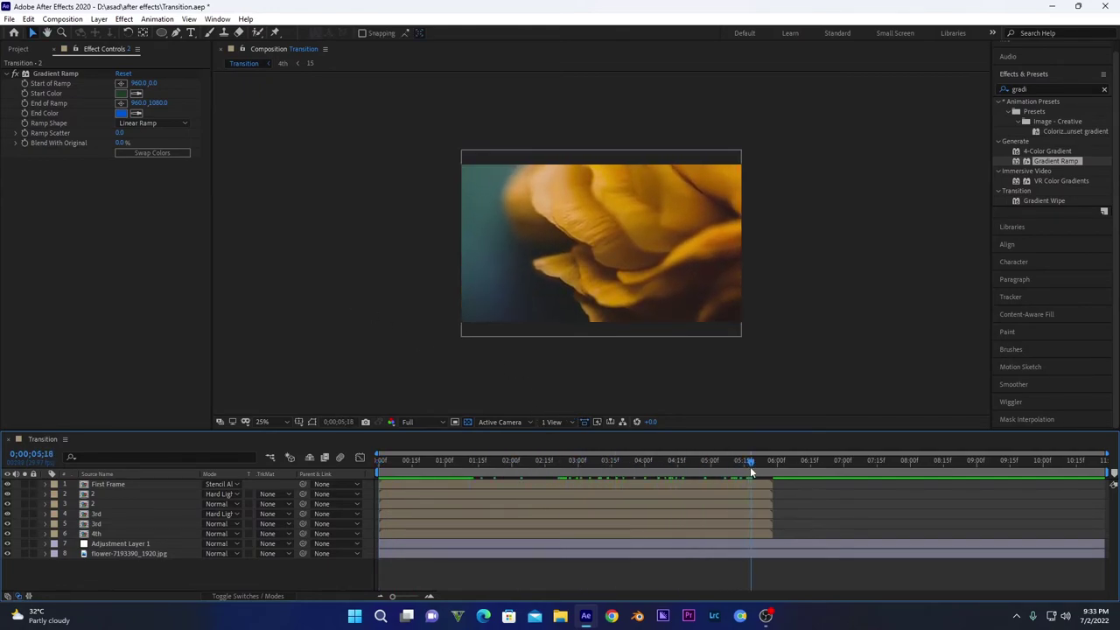
{"action": "right_click", "coordinate": [751, 472]}
{"action": "left_click", "coordinate": [766, 458]}
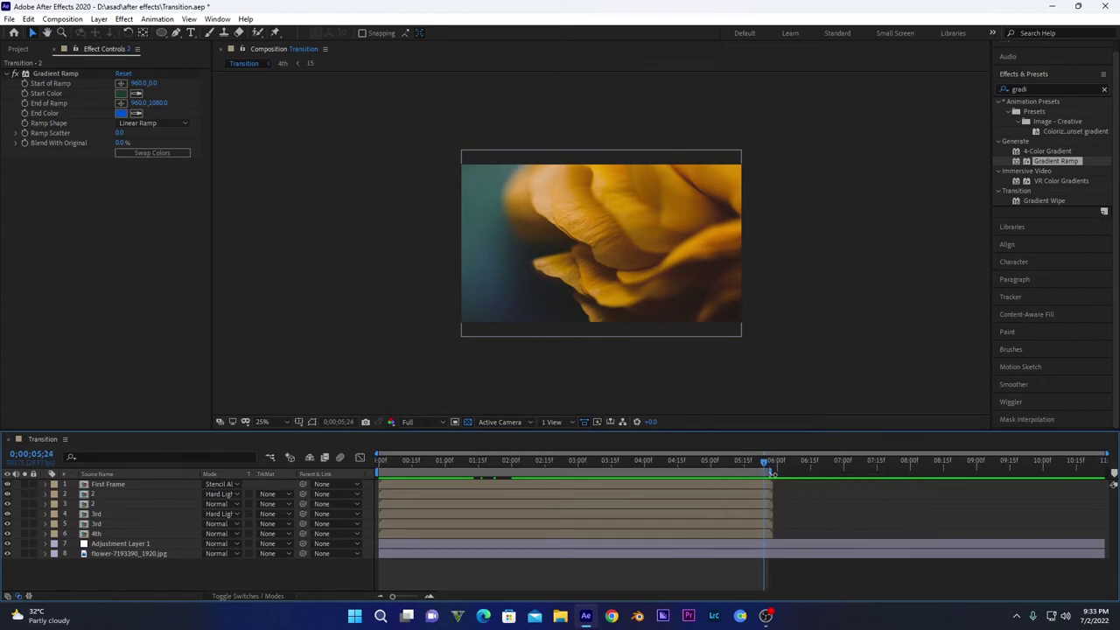
{"action": "right_click", "coordinate": [772, 470]}
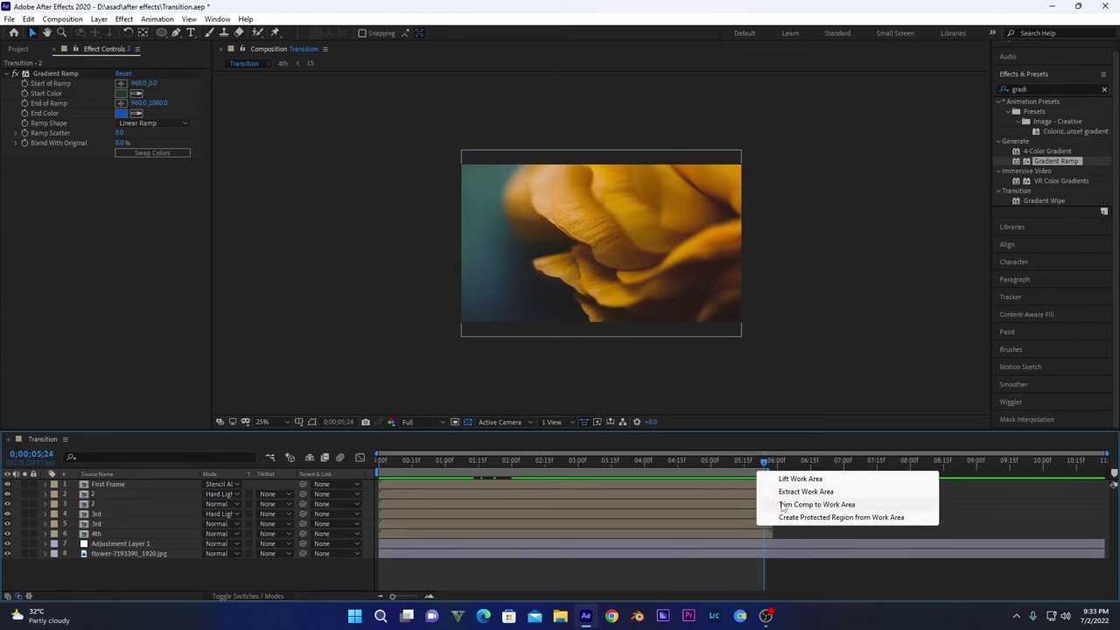
{"action": "left_click", "coordinate": [844, 504]}
{"action": "key", "text": "space"}
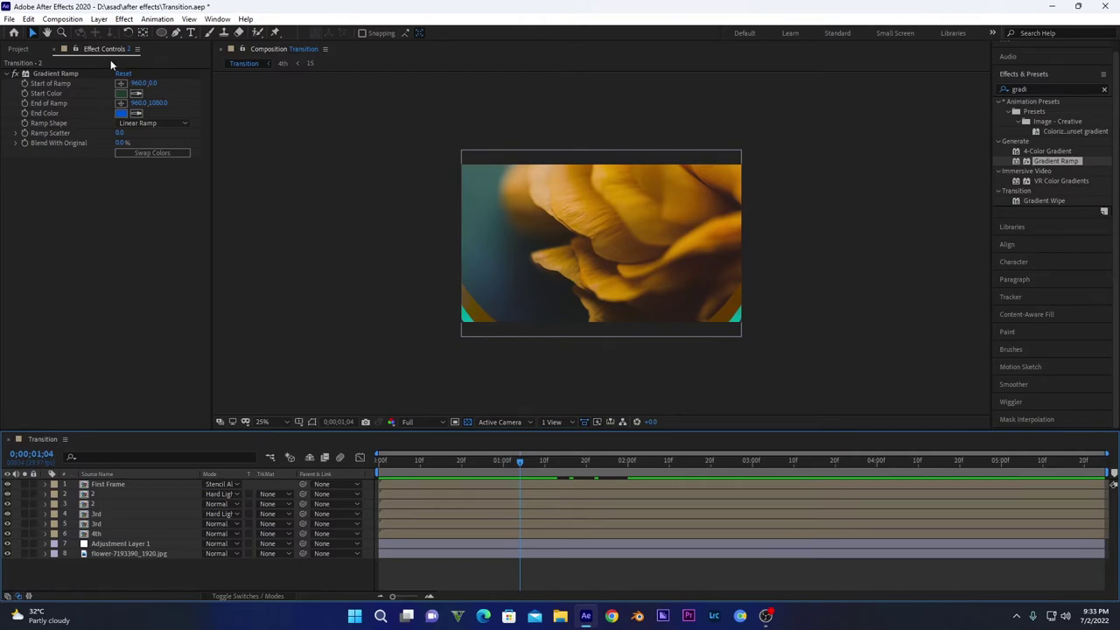
Add a new adjustment layer on top in Transition and apply VR Chromatic Aberrations with the Stereoscopic - Over/Under frame layout
{"action": "left_click", "coordinate": [99, 19]}
{"action": "mouse_move", "coordinate": [122, 32]}
{"action": "left_click", "coordinate": [351, 110]}
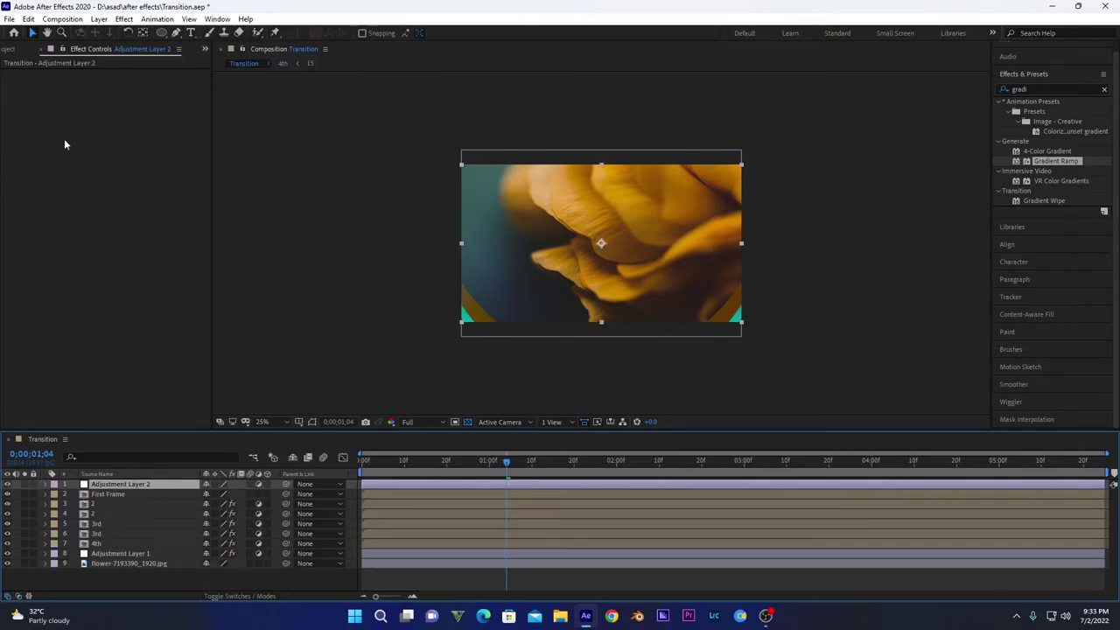
{"action": "left_click", "coordinate": [124, 19]}
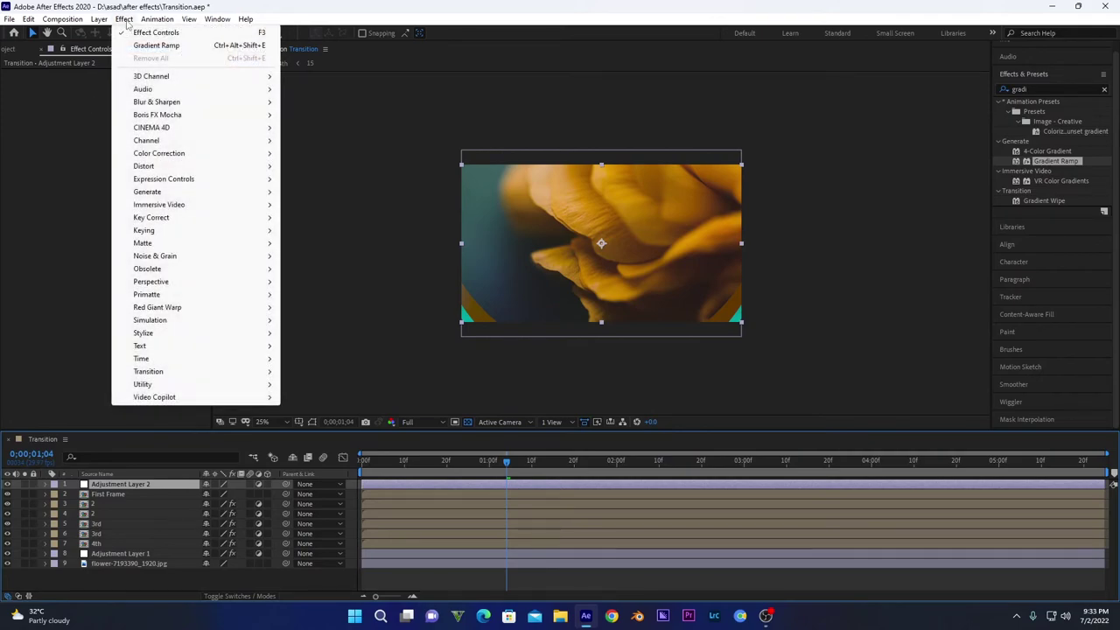
{"action": "mouse_move", "coordinate": [167, 206]}
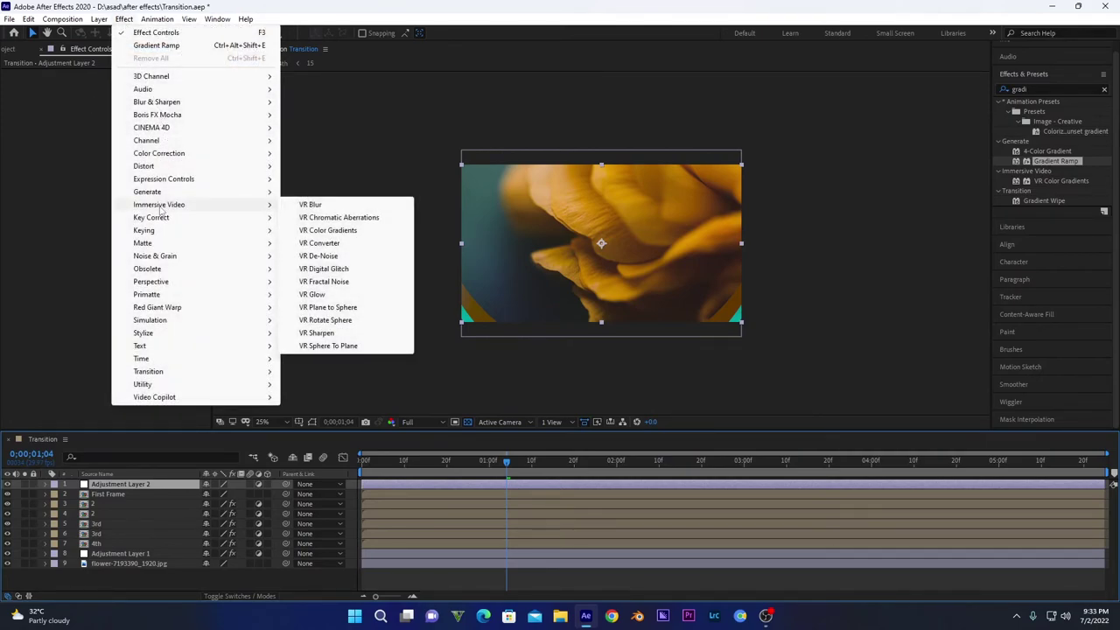
{"action": "left_click", "coordinate": [335, 219]}
{"action": "left_click", "coordinate": [156, 83]}
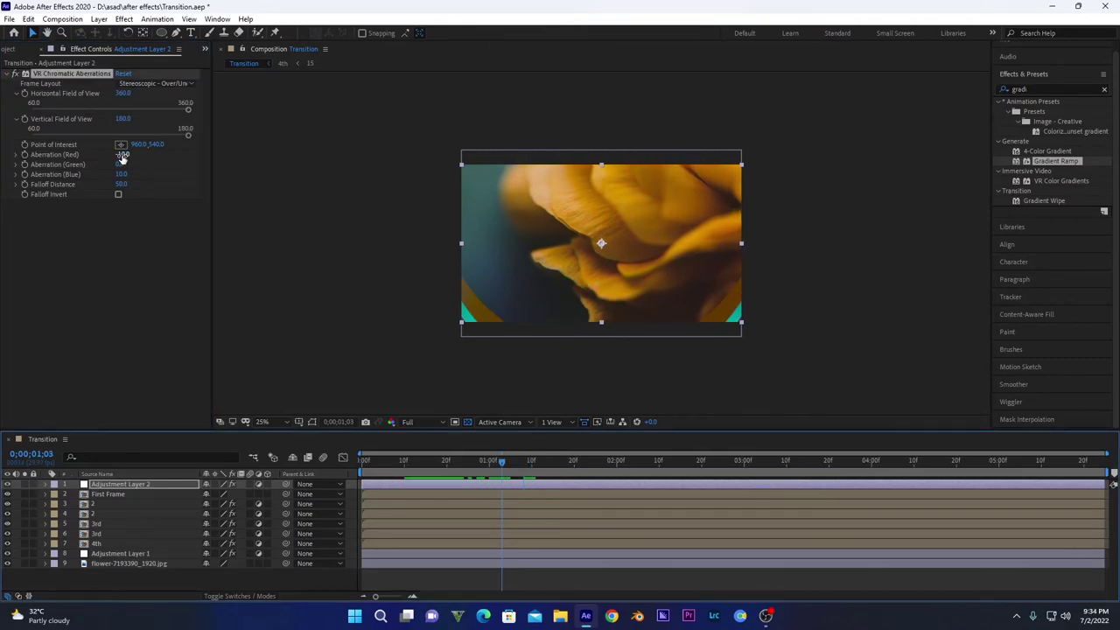
Set Adjustment Layer 2's Aberration (Red) to 30 and Aberration (Green) to -15, and save the project after previewing
{"action": "mouse_move", "coordinate": [121, 155]}
{"action": "left_mouse_down"}
{"action": "mouse_move", "coordinate": [146, 156]}
{"action": "mouse_move", "coordinate": [106, 164]}
{"action": "left_mouse_up"}
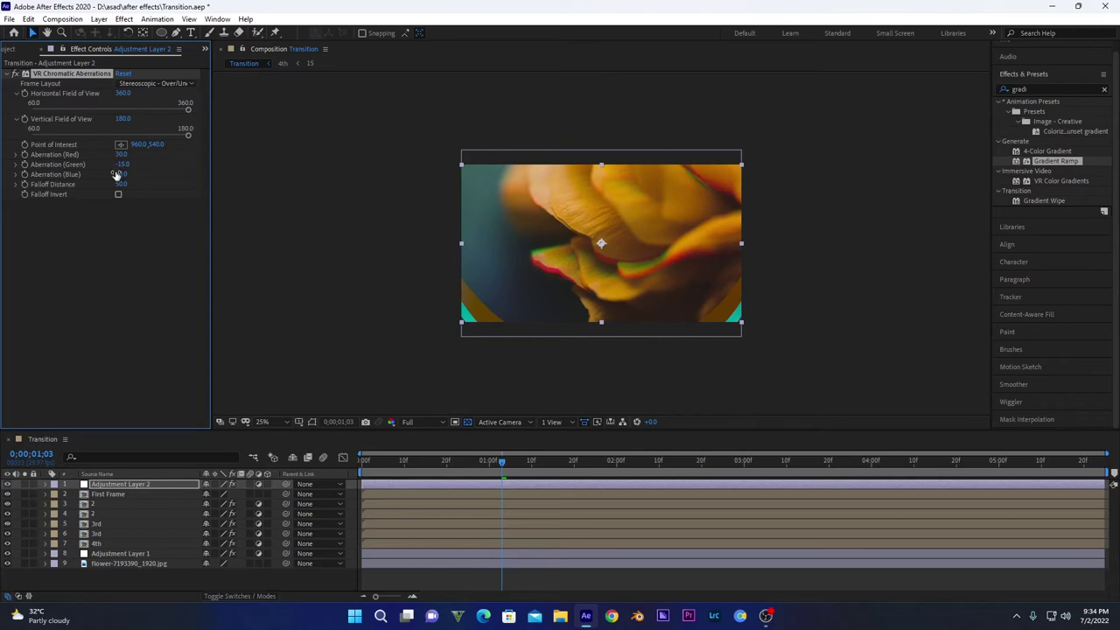
{"action": "left_click_drag", "start_coordinate": [466, 462], "coordinate": [349, 473]}
{"action": "key", "text": "space"}
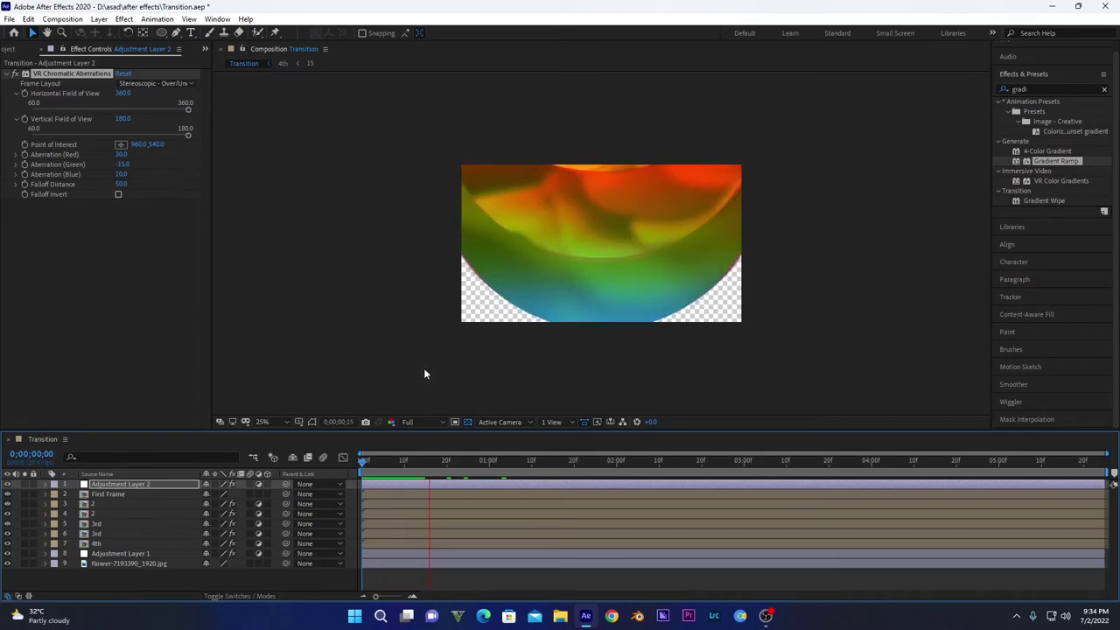
{"action": "key", "text": "space"}
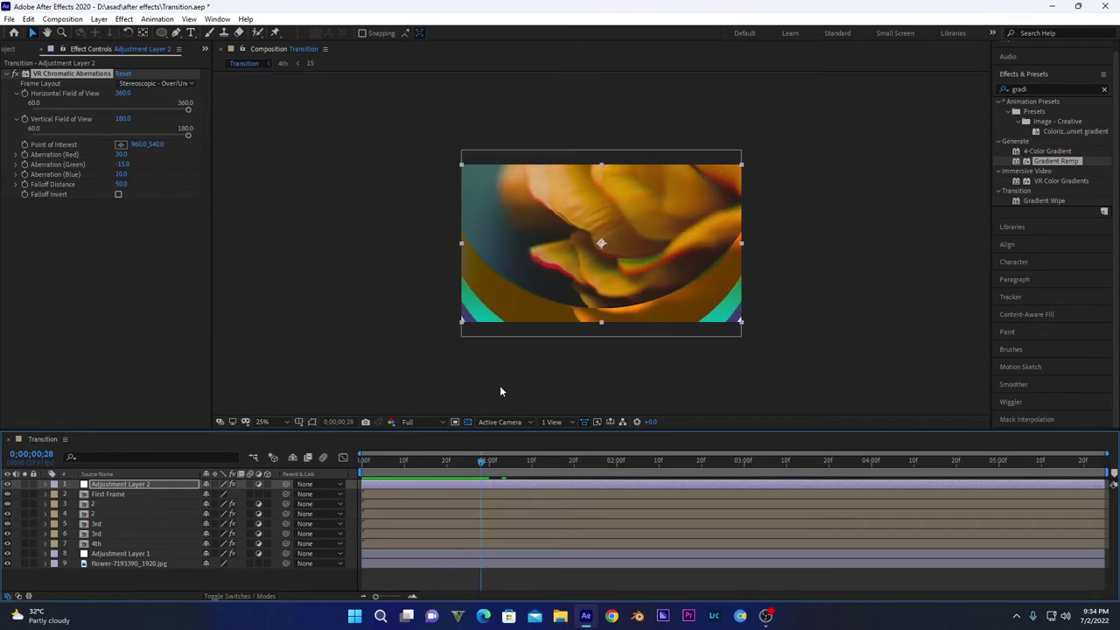
{"action": "key", "text": "ctrl+s"}
Add keyframes at 0;00;01;00 for Adjustment Layer 2's red, green and blue aberration and Falloff Distance
{"action": "left_click_drag", "start_coordinate": [486, 462], "coordinate": [489, 464]}
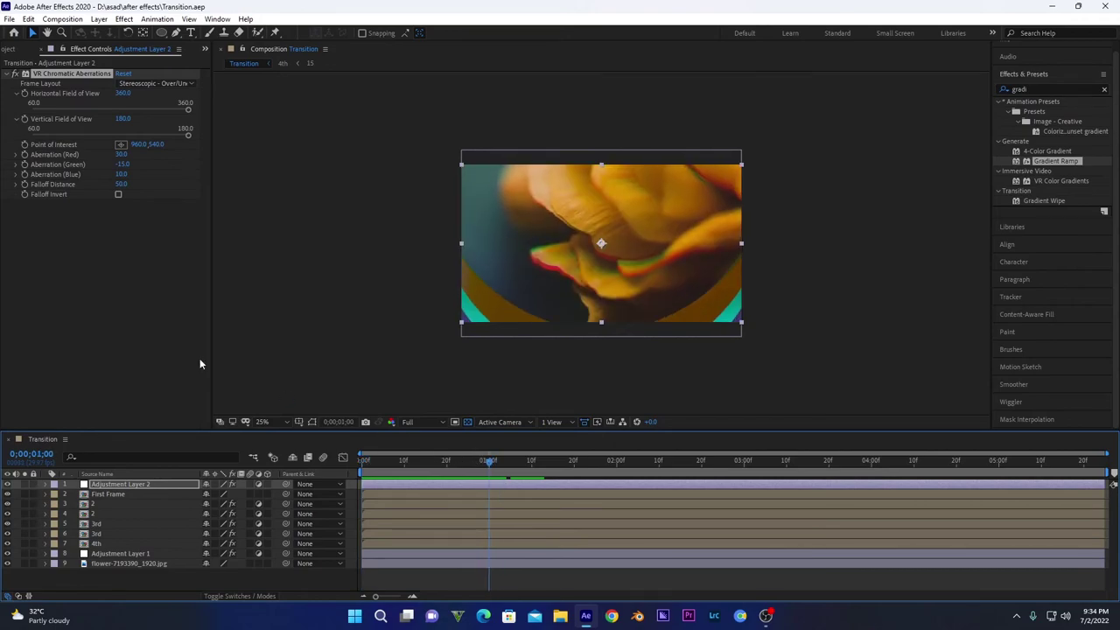
{"action": "left_click", "coordinate": [24, 155]}
{"action": "left_click", "coordinate": [25, 164]}
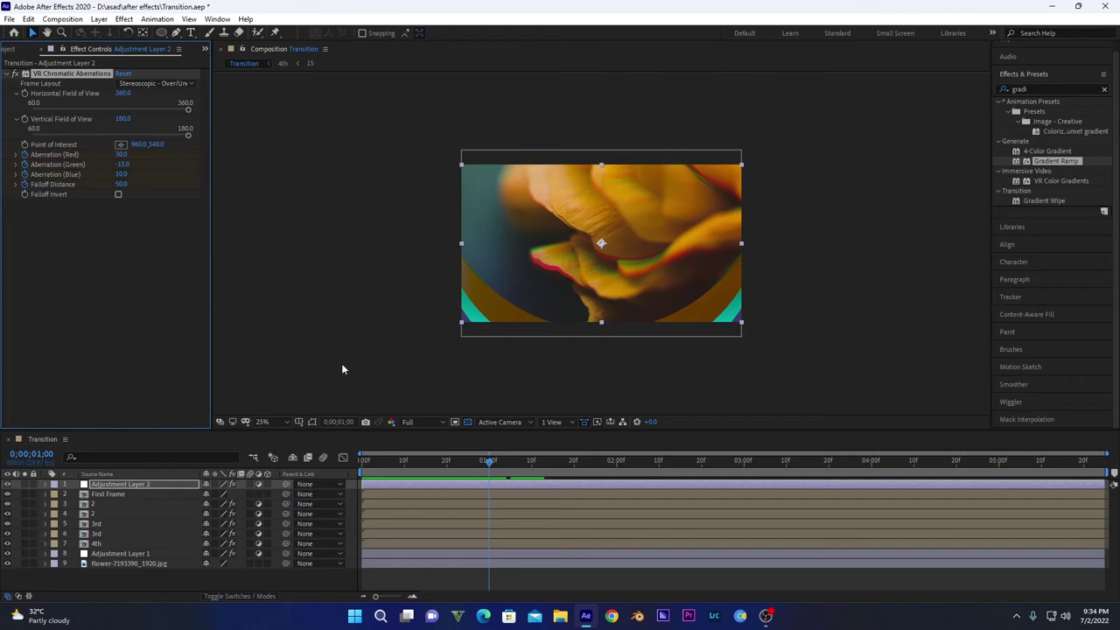
At 0;00;02;10, set Adjustment Layer 2's red, green and blue aberration and Falloff Distance to 0, and preview from the start
{"action": "left_click_drag", "start_coordinate": [621, 464], "coordinate": [659, 472]}
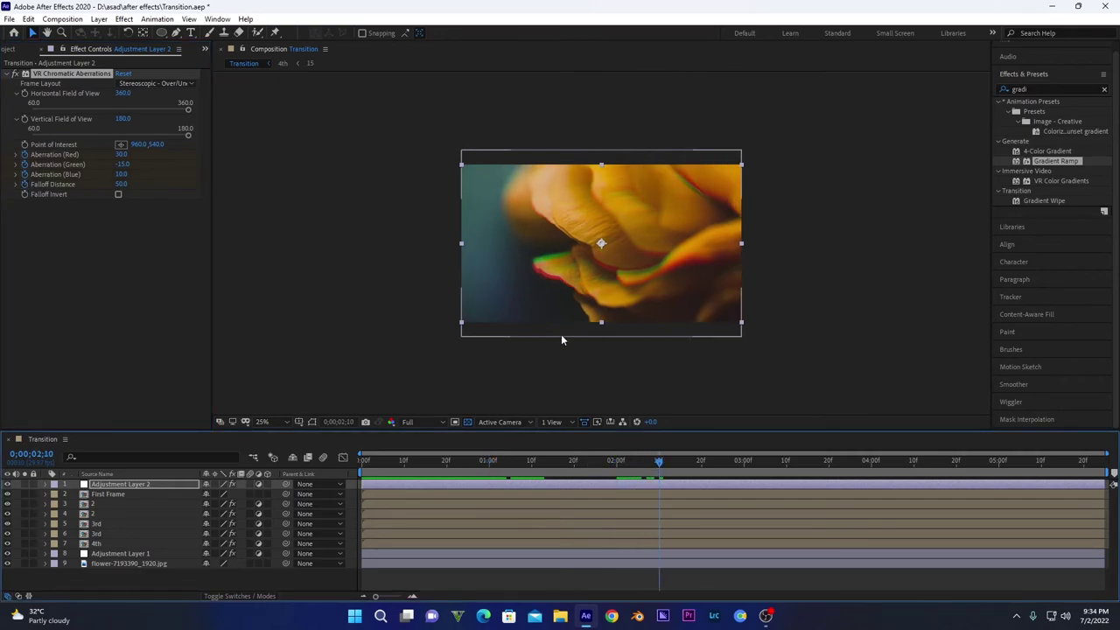
{"action": "left_click", "coordinate": [117, 156]}
{"action": "type", "text": "0"}
{"action": "key", "text": "Return"}
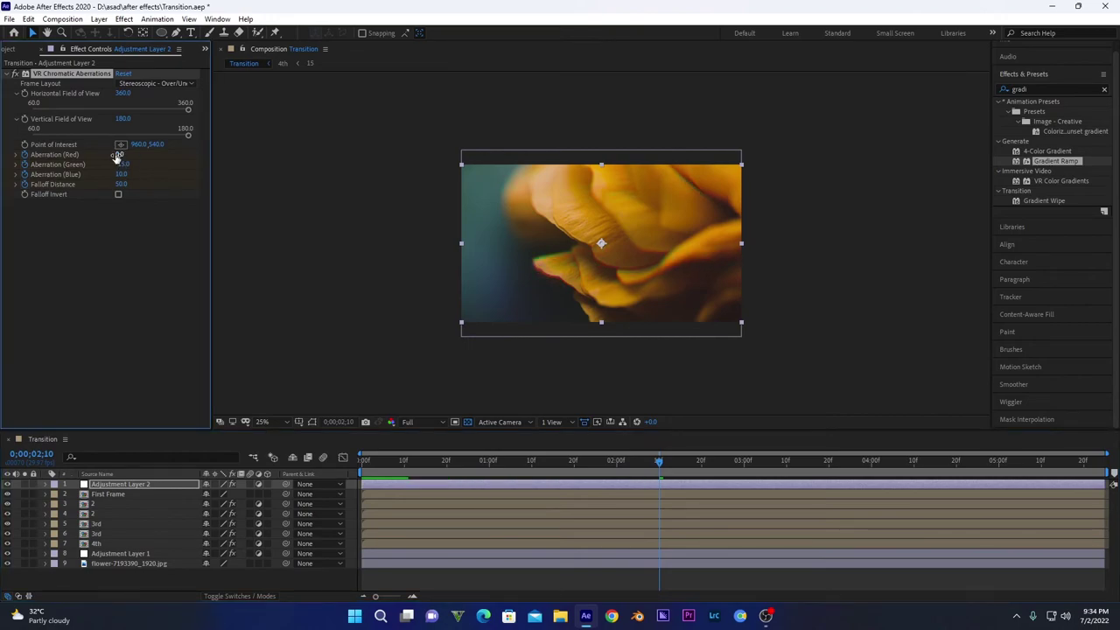
{"action": "left_click", "coordinate": [123, 174]}
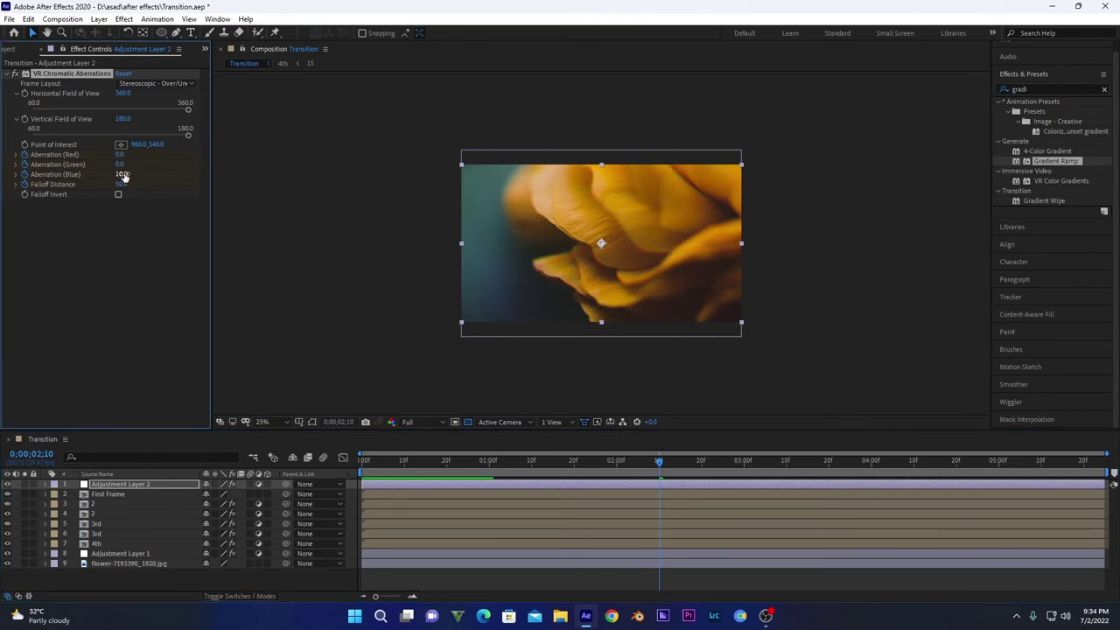
{"action": "left_click", "coordinate": [122, 185]}
{"action": "type", "text": "0"}
{"action": "key", "text": "Return"}
{"action": "left_click_drag", "start_coordinate": [473, 459], "coordinate": [358, 457]}
{"action": "key", "text": "space"}
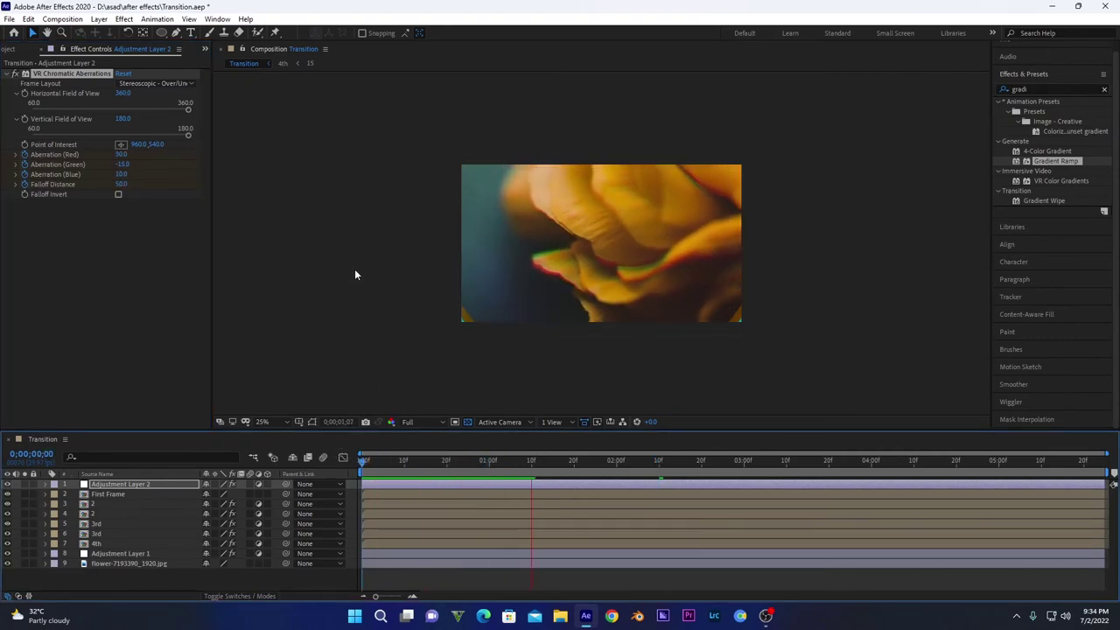
Apply Easy Ease to all of Adjustment Layer 2's VR Chromatic Aberrations keyframes and show their curves in the Graph Editor
{"action": "left_click", "coordinate": [659, 479]}
{"action": "key", "text": "u"}
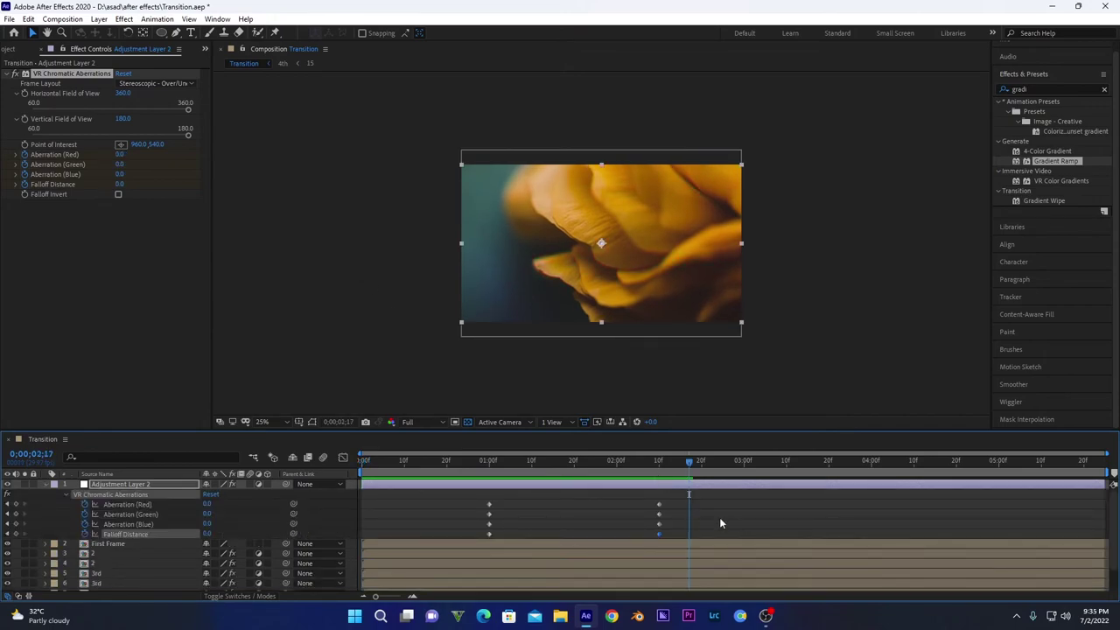
{"action": "left_click_drag", "start_coordinate": [720, 532], "coordinate": [447, 497]}
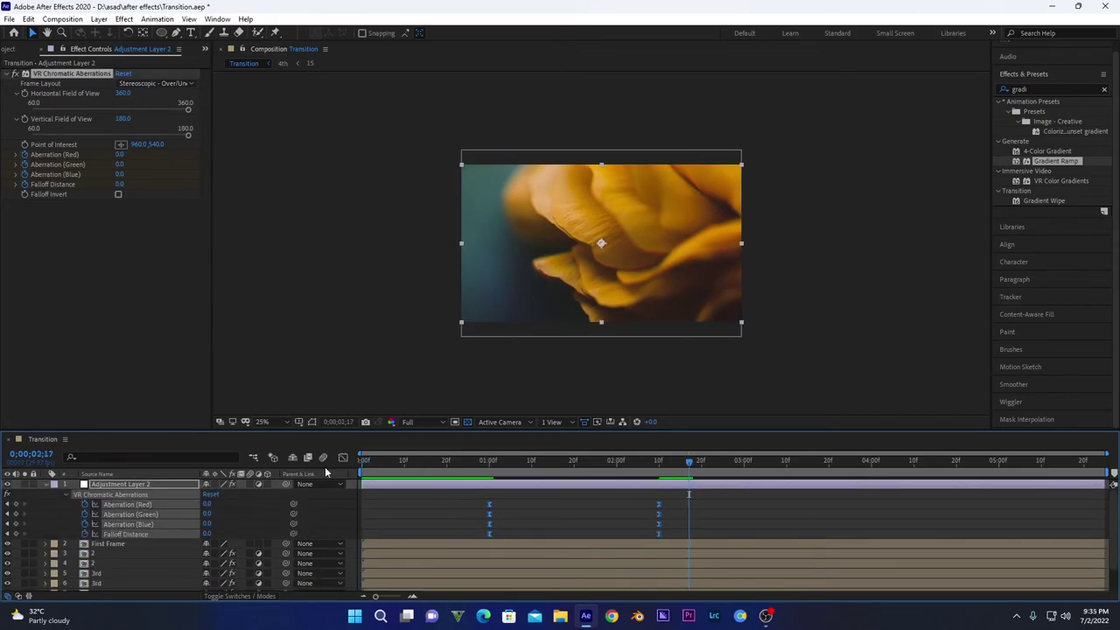
{"action": "left_click", "coordinate": [342, 457]}
Preview the Transition composition from its first frame and collapse Adjustment Layer 2's properties
{"action": "key", "text": "Home"}
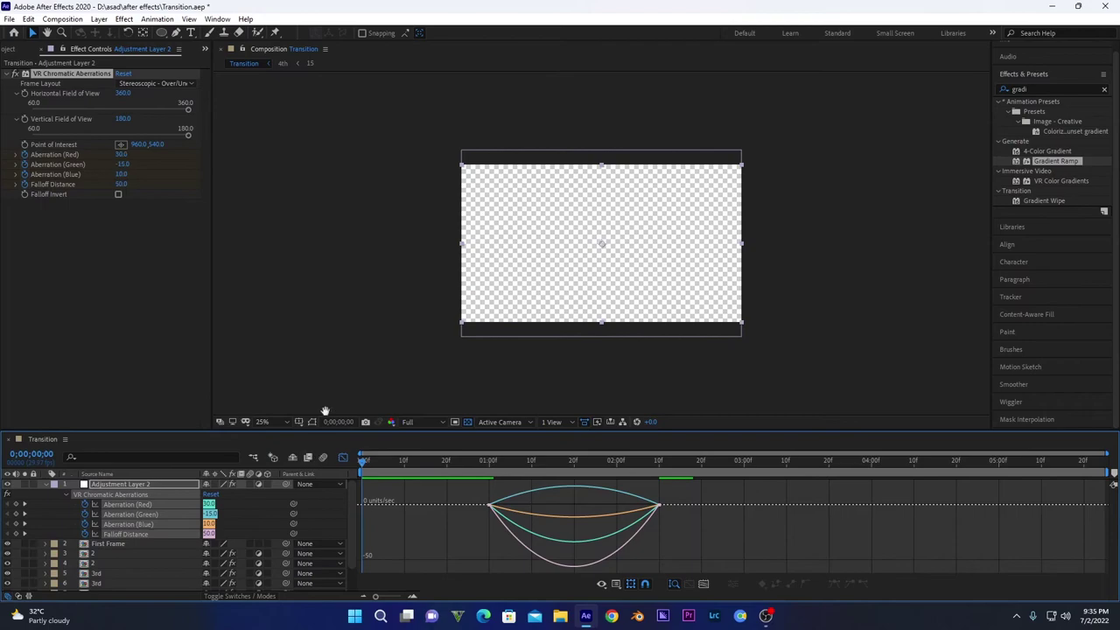
{"action": "key", "text": "space"}
{"action": "left_click", "coordinate": [45, 483]}
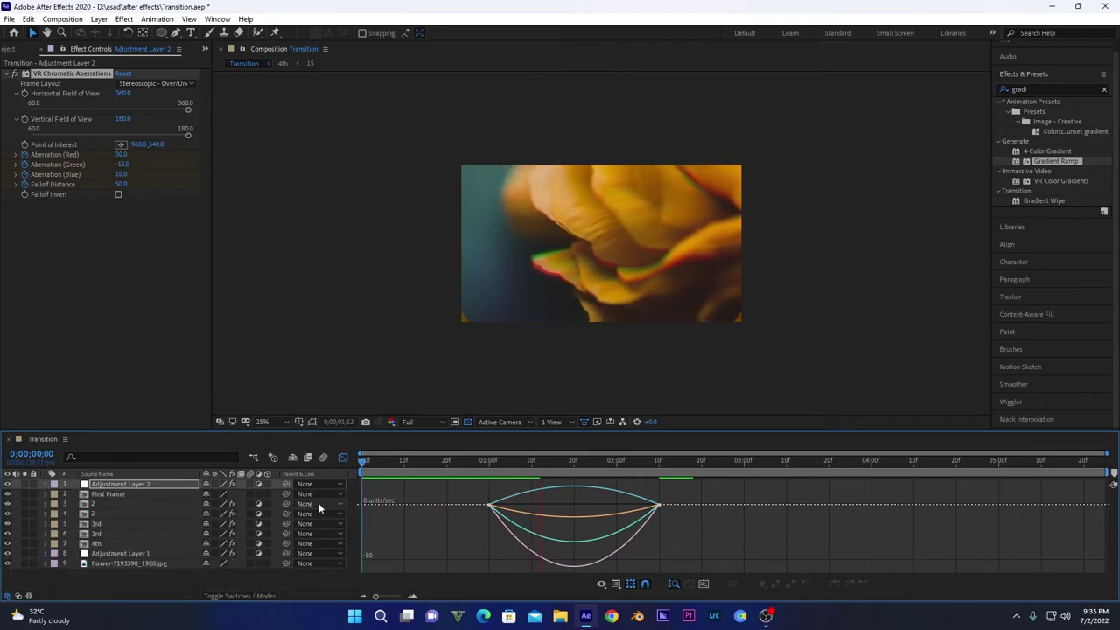
Stop the Transition preview and make the flower-7193390_1920.jpg background layer a guide layer
{"action": "key", "text": "space"}
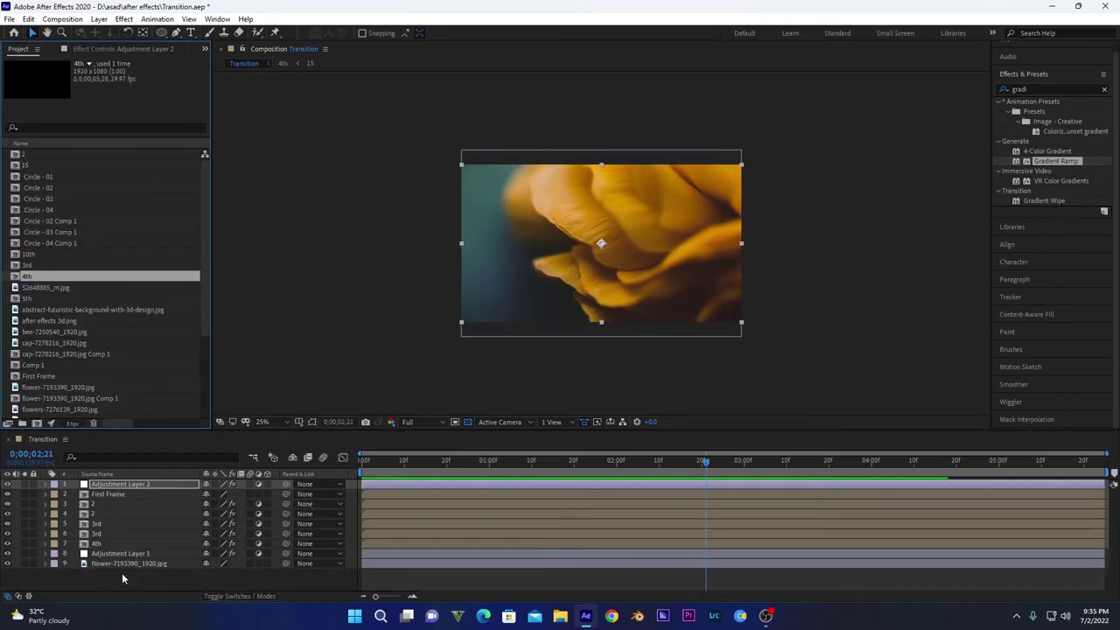
{"action": "right_click", "coordinate": [118, 564]}
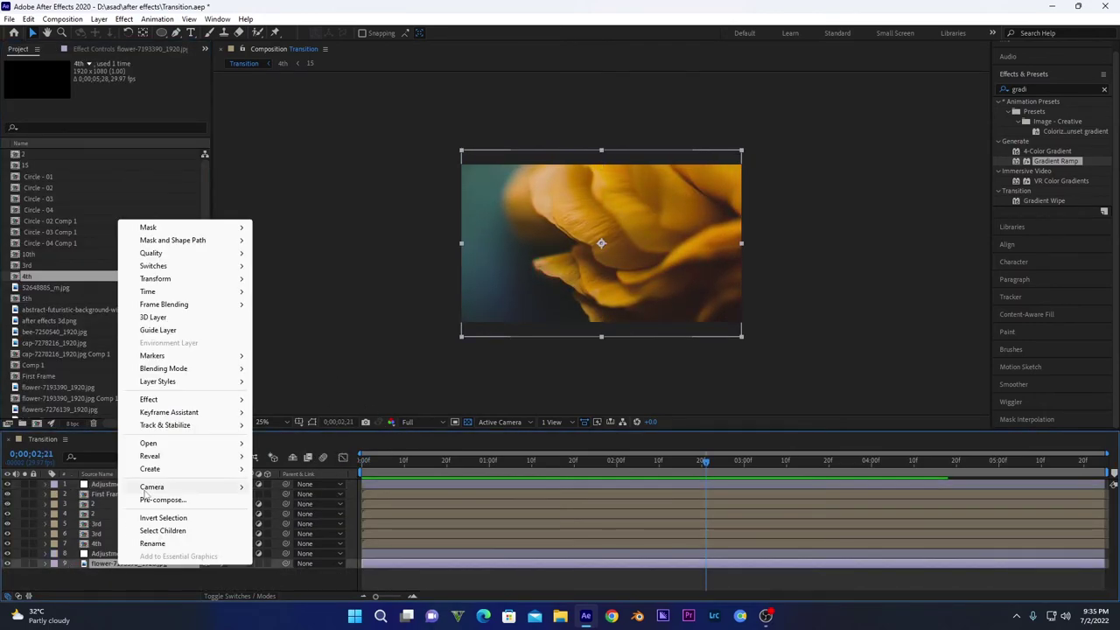
{"action": "left_click", "coordinate": [158, 330]}
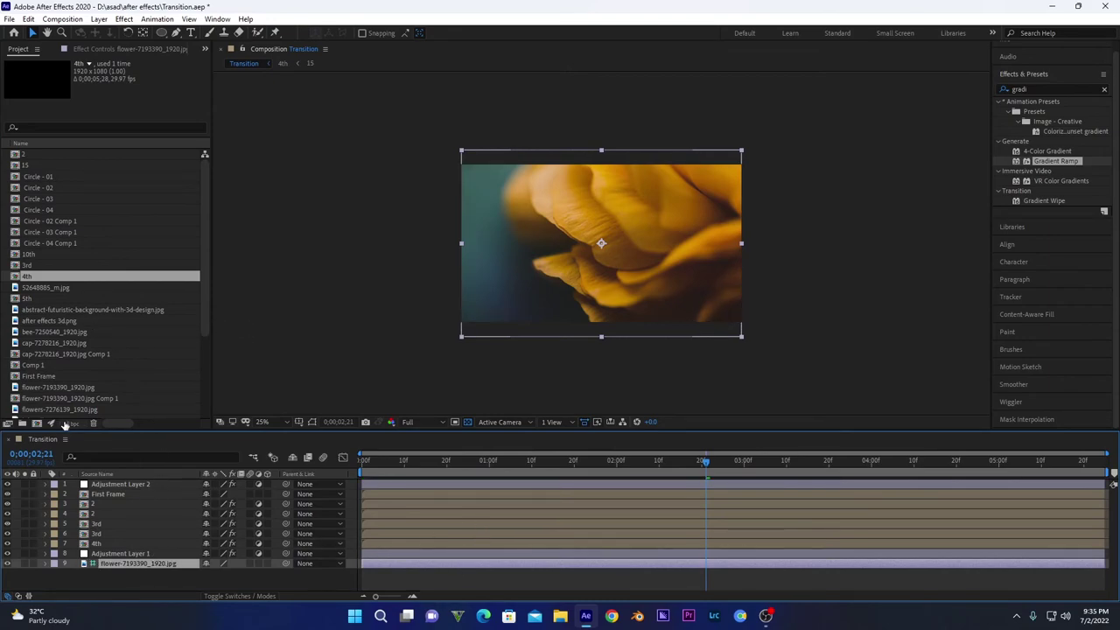
Open the Render composition from the project and preview its existing sequence of image transitions
{"action": "scroll", "coordinate": [52, 362], "scroll_direction": "down", "scroll_amount": 4}
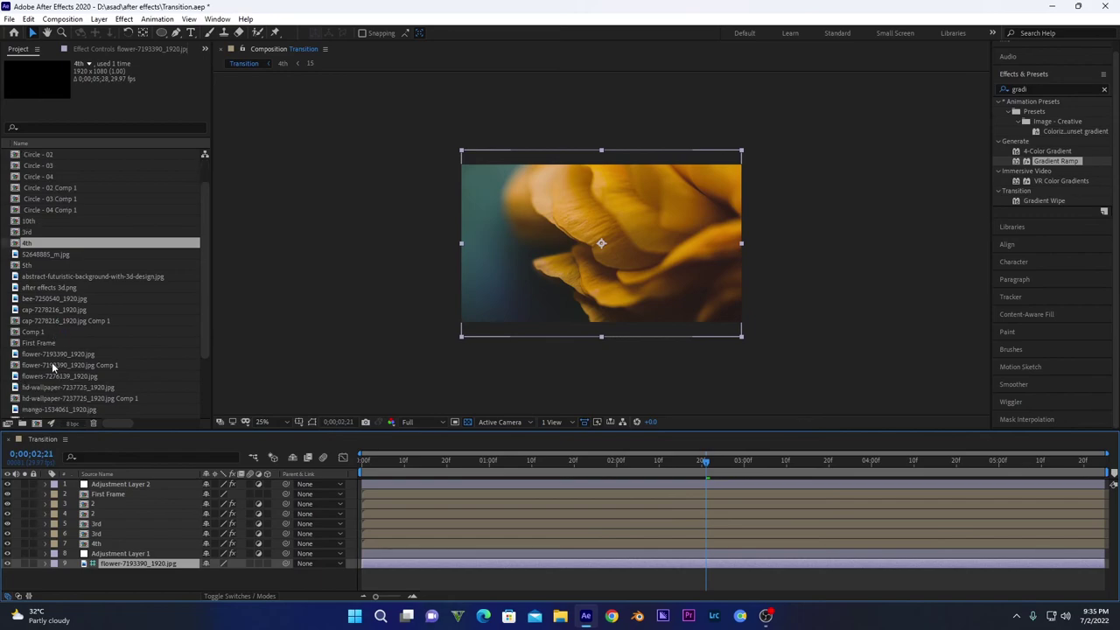
{"action": "double_click", "coordinate": [50, 387]}
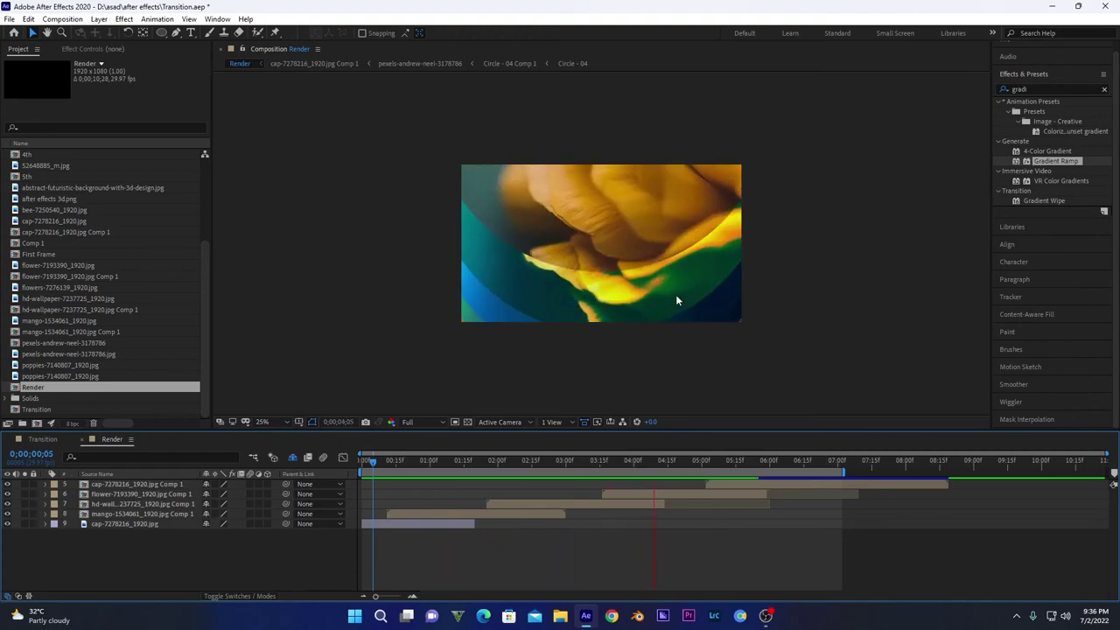
{"action": "key", "text": "space"}
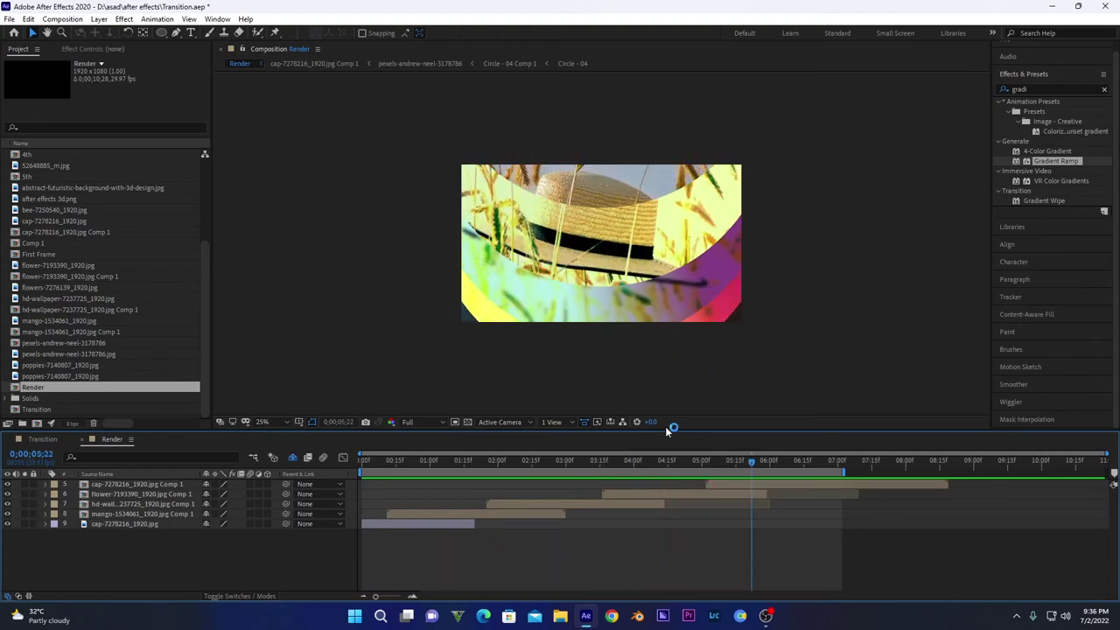
Pre-compose the cap-7278216_1920.jpg layer at the start of the Render composition
{"action": "left_click", "coordinate": [429, 515]}
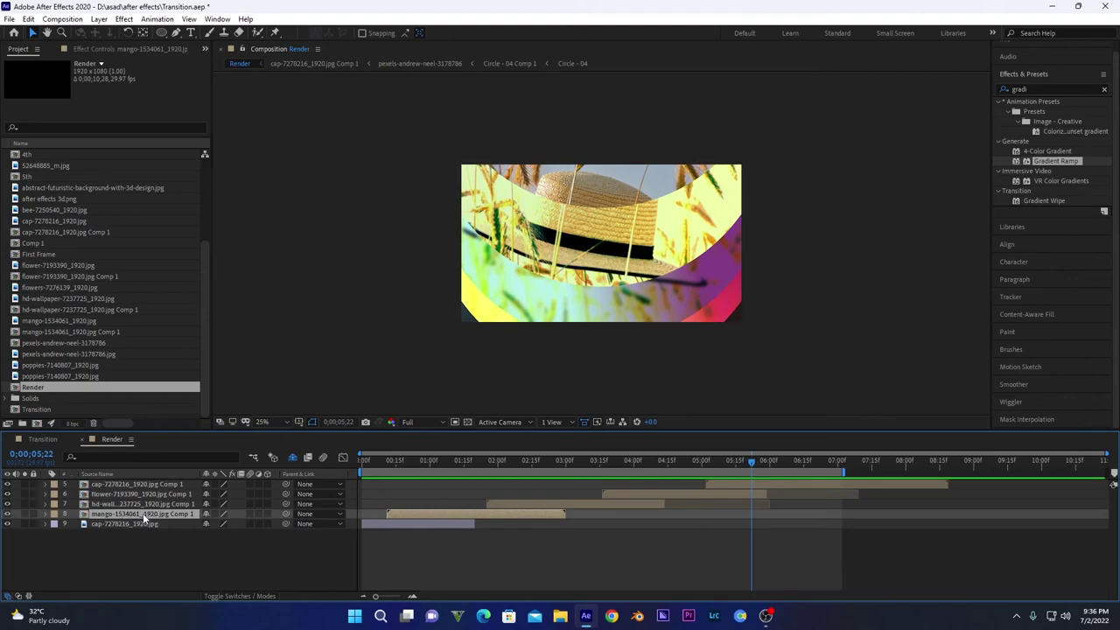
{"action": "right_click", "coordinate": [417, 522]}
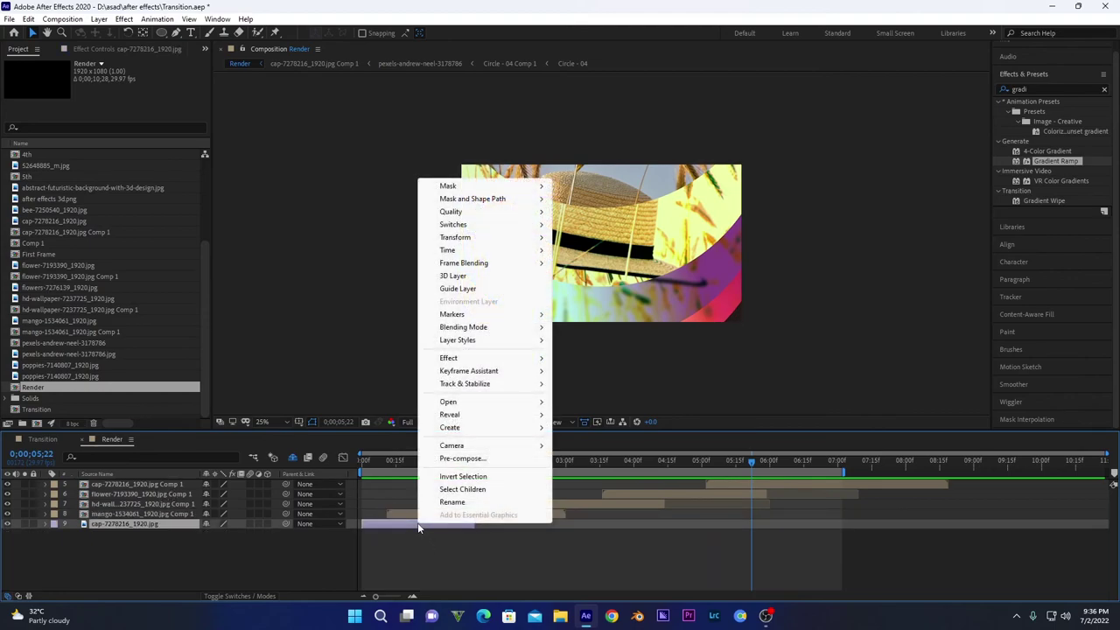
{"action": "left_click", "coordinate": [517, 459]}
{"action": "left_click", "coordinate": [585, 382]}
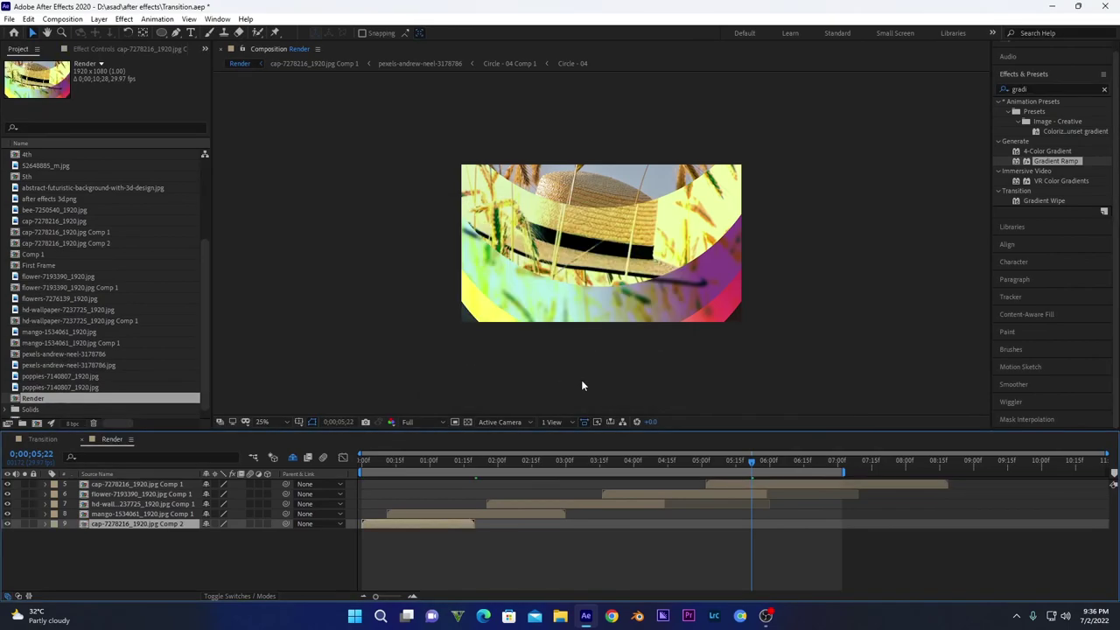
Open the new hat precomp, add the Transition composition above cap-7278216_1920.jpg, and collapse transformations on it
{"action": "double_click", "coordinate": [391, 524]}
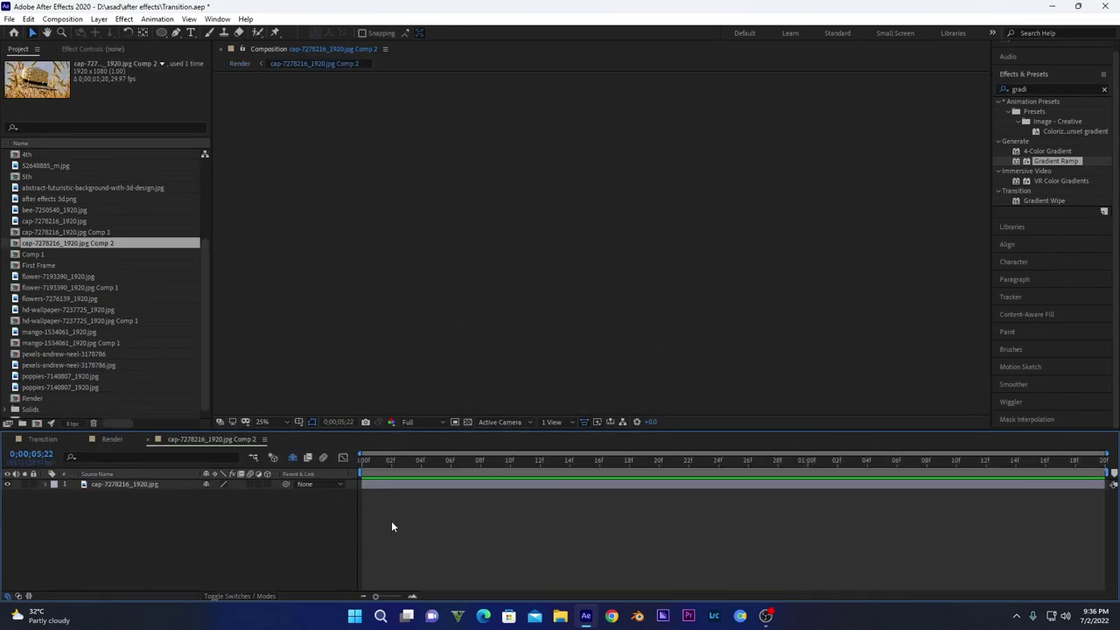
{"action": "left_click", "coordinate": [377, 461]}
{"action": "left_click", "coordinate": [35, 411]}
{"action": "left_click_drag", "start_coordinate": [37, 414], "coordinate": [88, 487]}
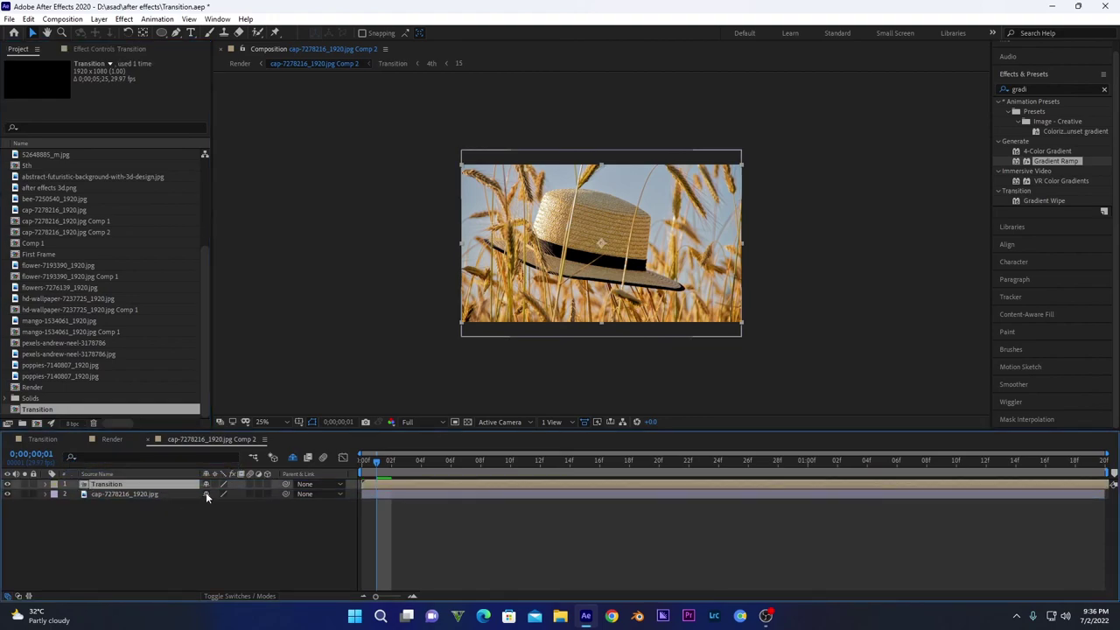
{"action": "left_click", "coordinate": [215, 484]}
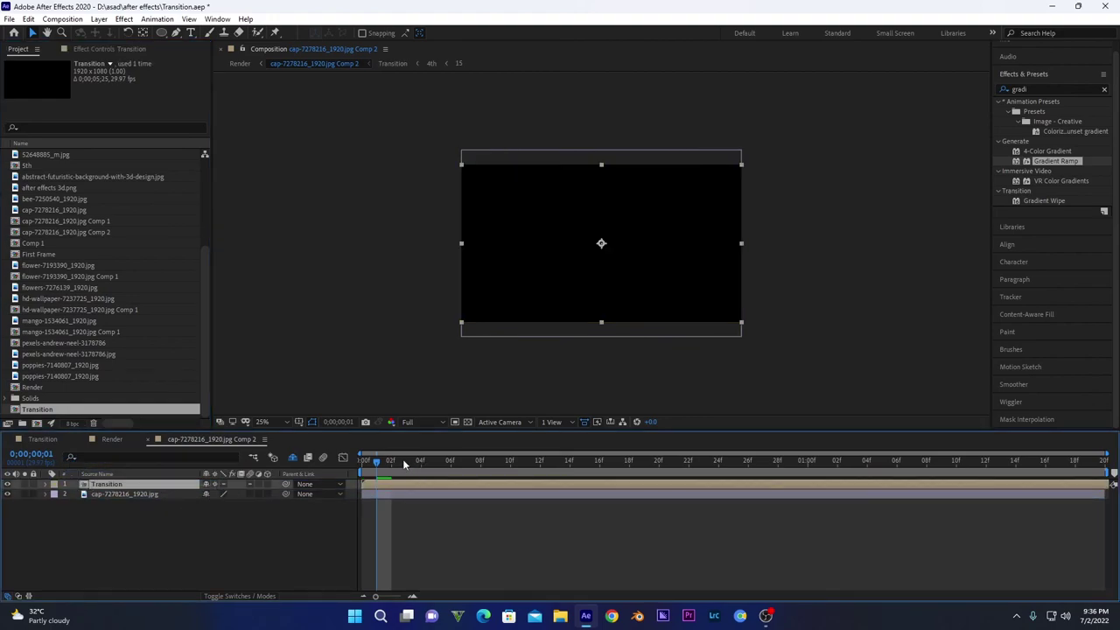
Preview the hat precomp with its Transition layer from the first frame, and return to the Render composition near its start
{"action": "left_click_drag", "start_coordinate": [379, 463], "coordinate": [360, 463]}
{"action": "key", "text": "space"}
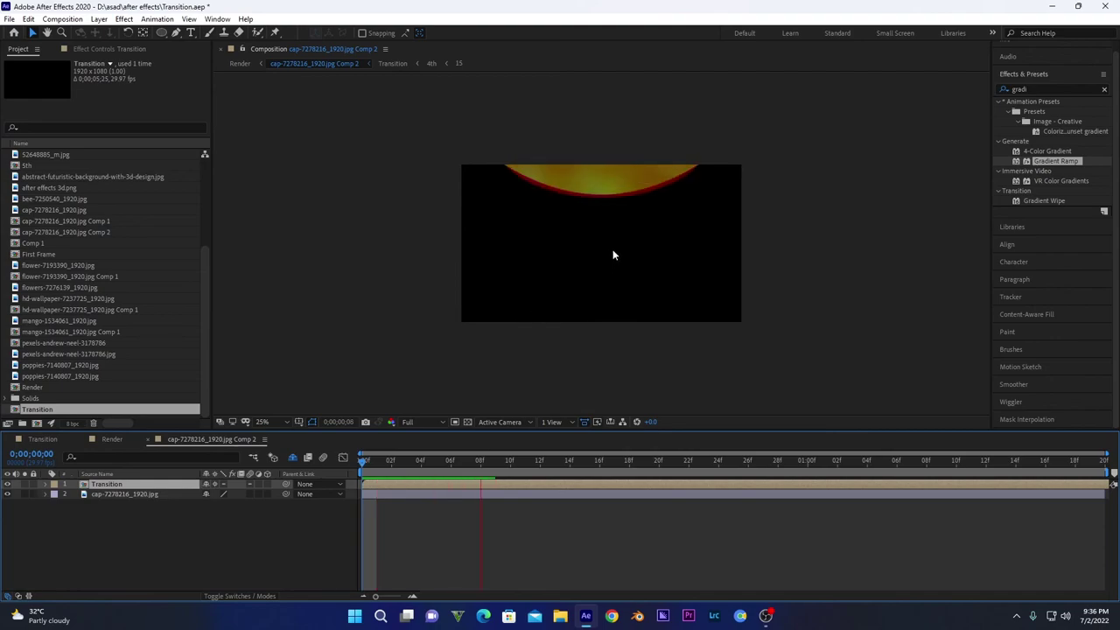
{"action": "left_click_drag", "start_coordinate": [387, 470], "coordinate": [376, 466]}
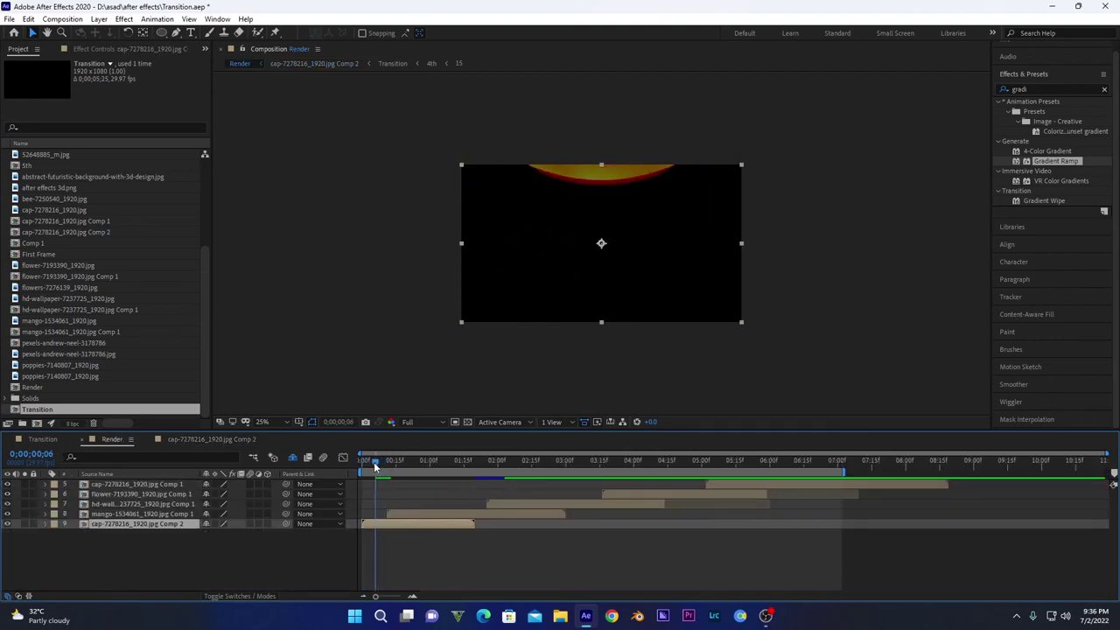
Try to shift the mango, hd-wallpaper, flower and upper cap layers later, so the mango layer starts where the new hat precomp ends
{"action": "left_click", "coordinate": [473, 508]}
{"action": "left_click", "coordinate": [502, 514]}
{"action": "left_click", "coordinate": [520, 505], "text": "shift"}
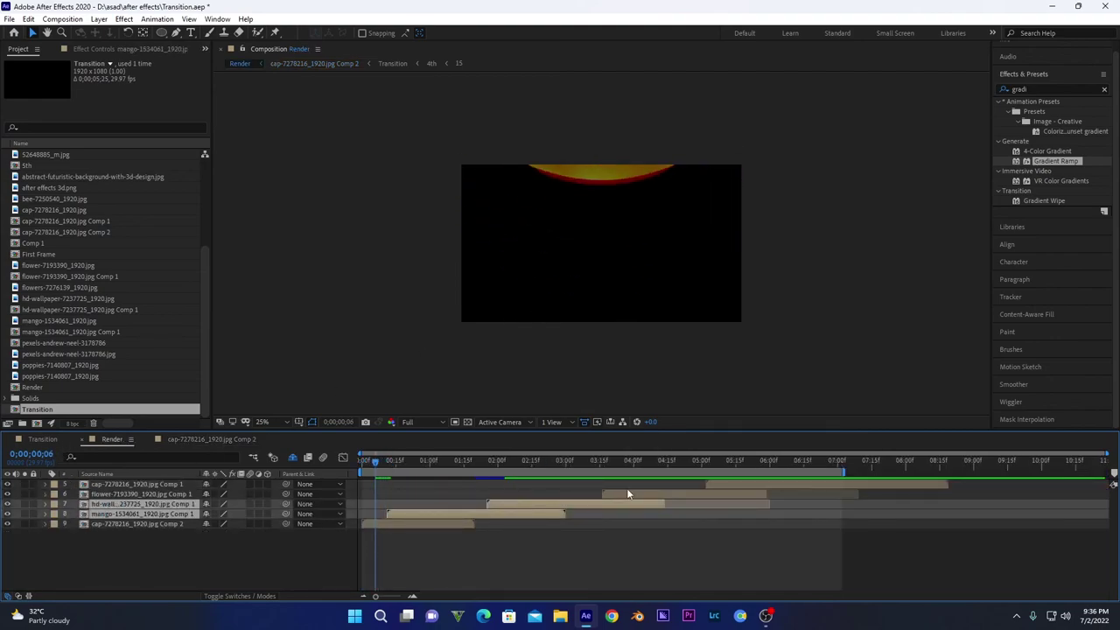
{"action": "left_click", "coordinate": [671, 494], "text": "shift"}
{"action": "left_click", "coordinate": [736, 484], "text": "shift"}
{"action": "left_click_drag", "start_coordinate": [649, 497], "coordinate": [739, 496]}
Preview the Render composition from its first frame to check the opening hat transition
{"action": "left_click", "coordinate": [369, 464]}
{"action": "key", "text": "space"}
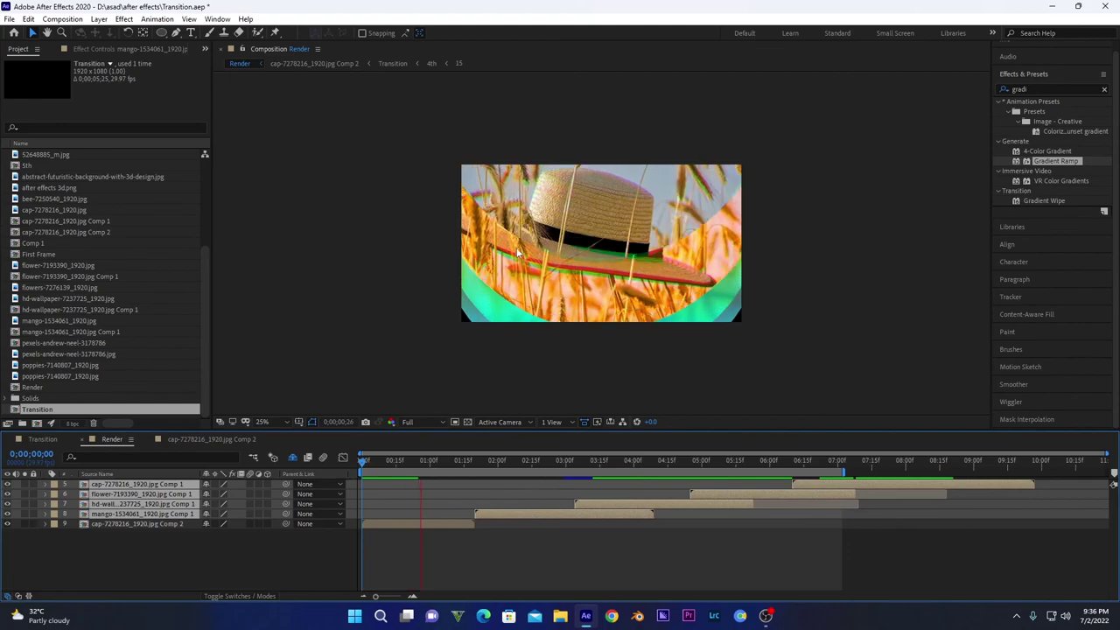
{"action": "left_click", "coordinate": [445, 525]}
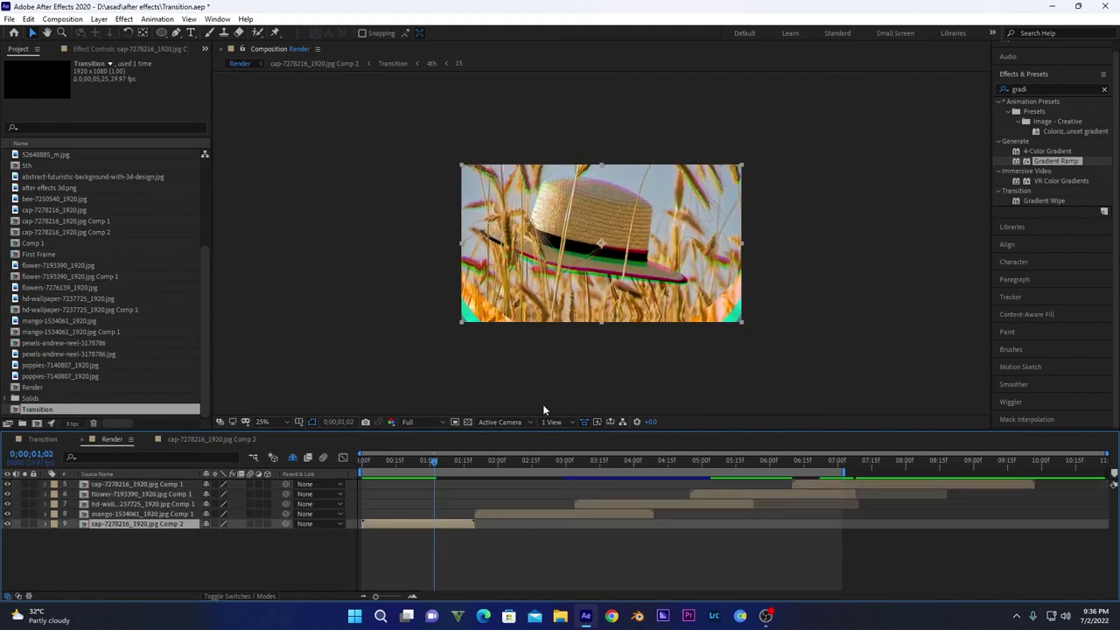
{"action": "key", "text": "space"}
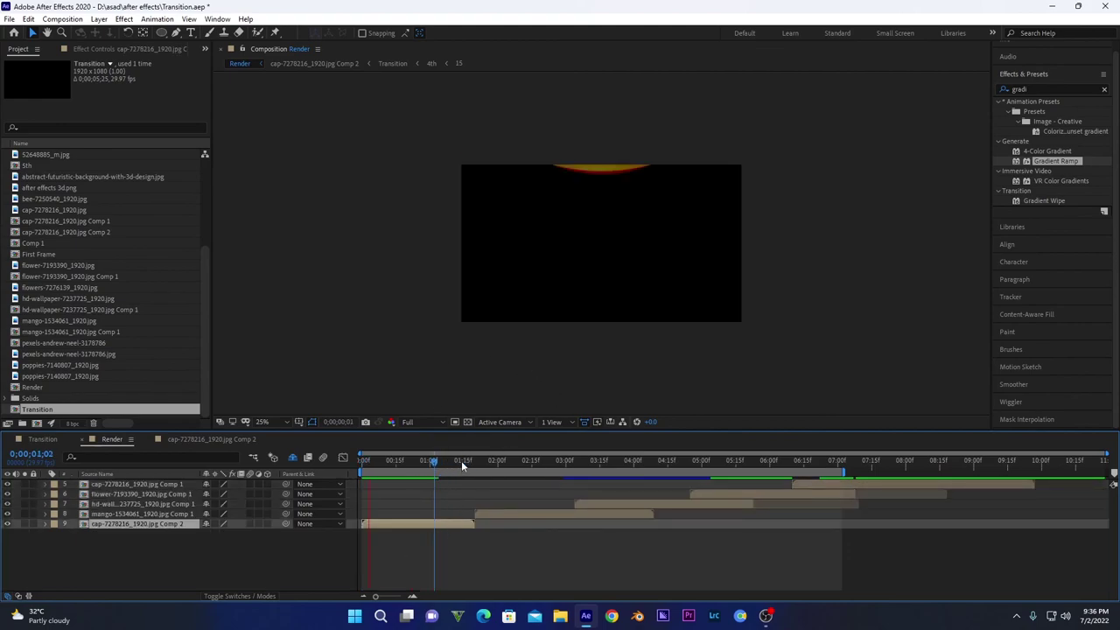
Return the four layers above cap-7278216_1920.jpg Comp 2 to their earlier timing and preview the opening transitions in Render
{"action": "key", "text": "space"}
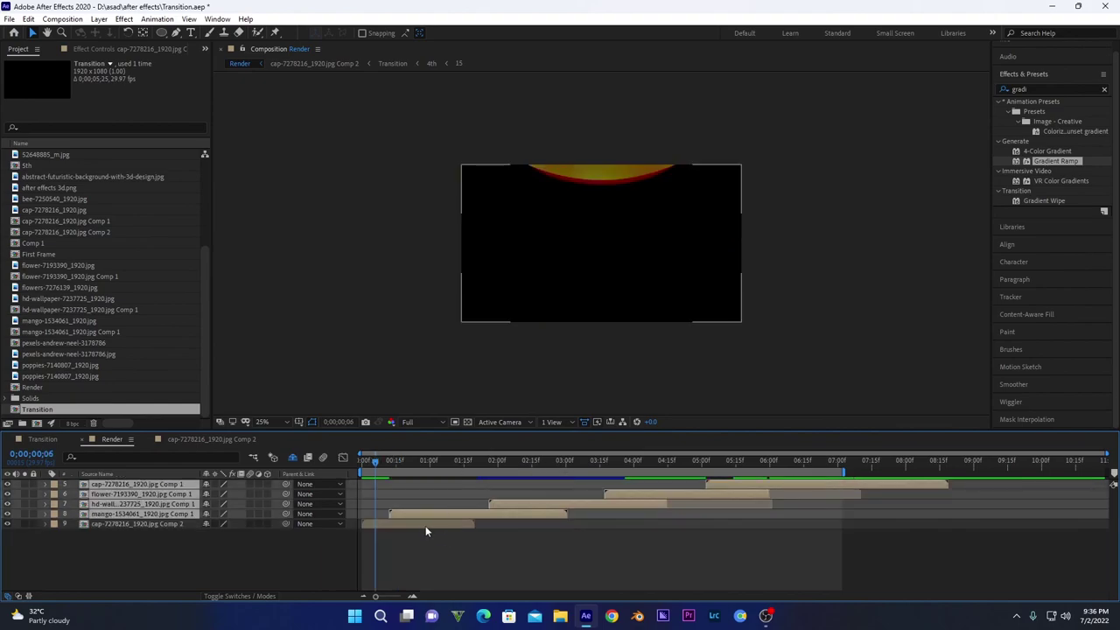
{"action": "left_click", "coordinate": [421, 523]}
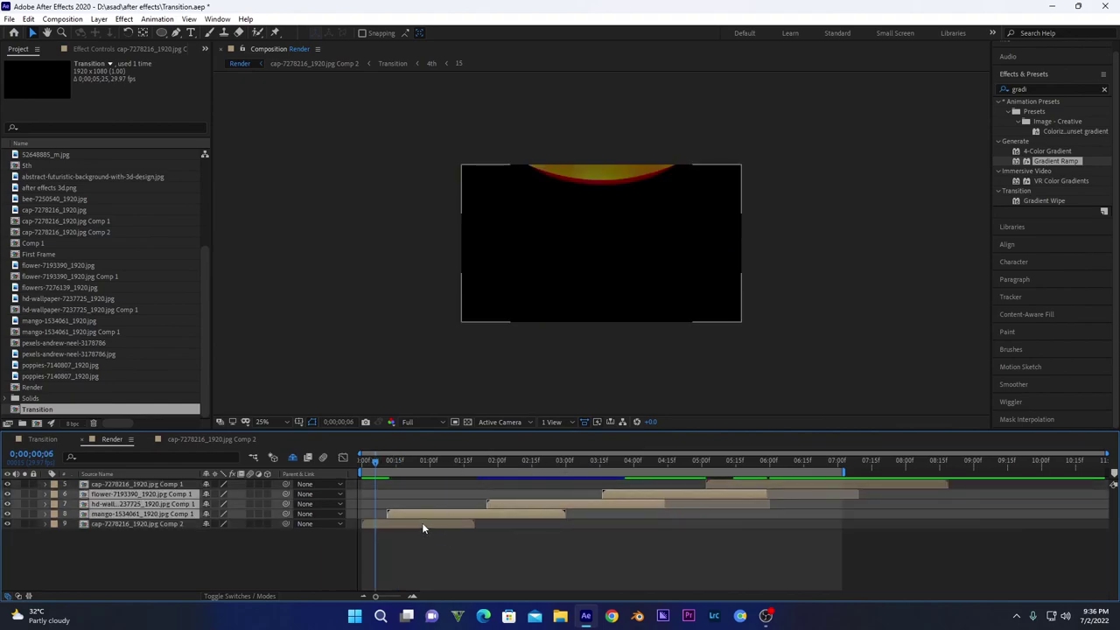
{"action": "key", "text": "space"}
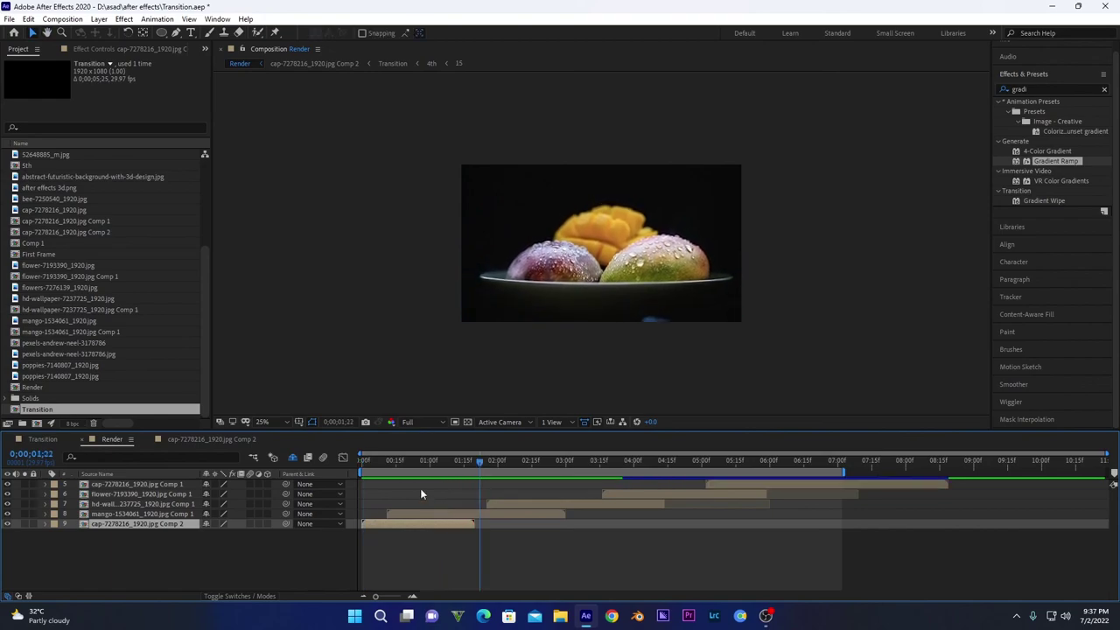
{"action": "left_click", "coordinate": [399, 462]}
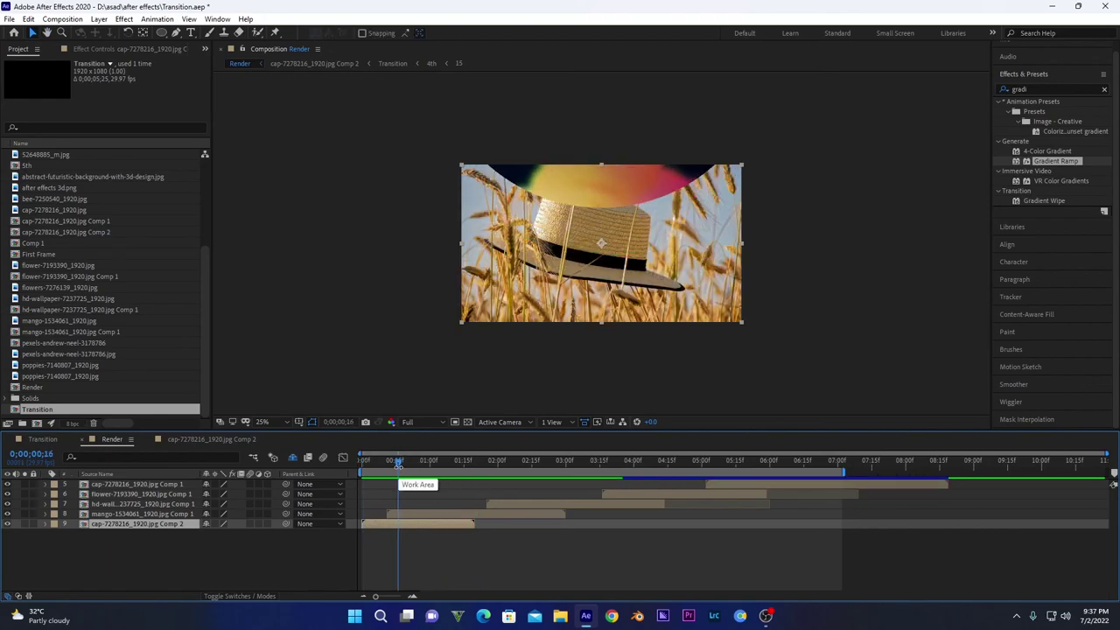